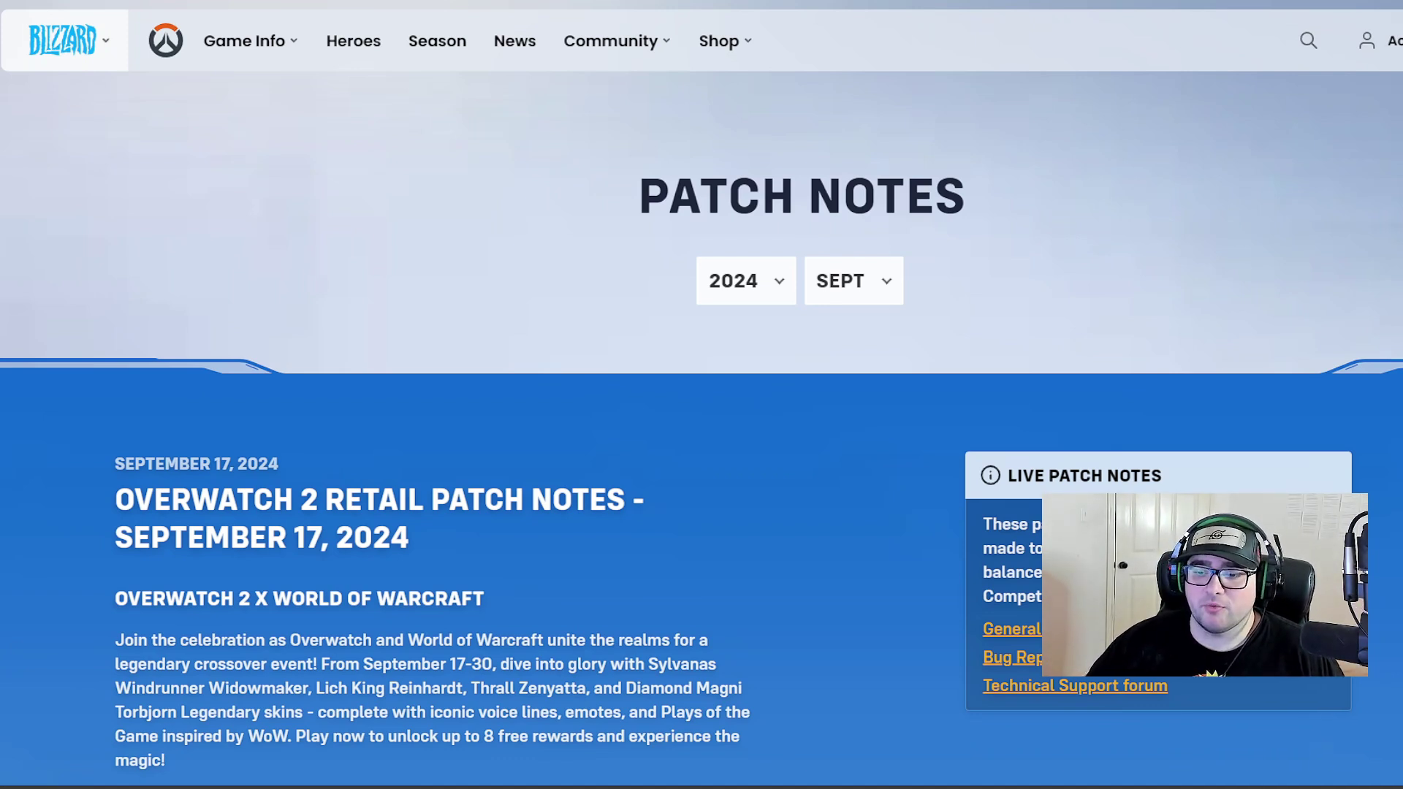
{"action": "scroll", "coordinate": [702, 439], "scroll_direction": "down", "scroll_amount": 1}
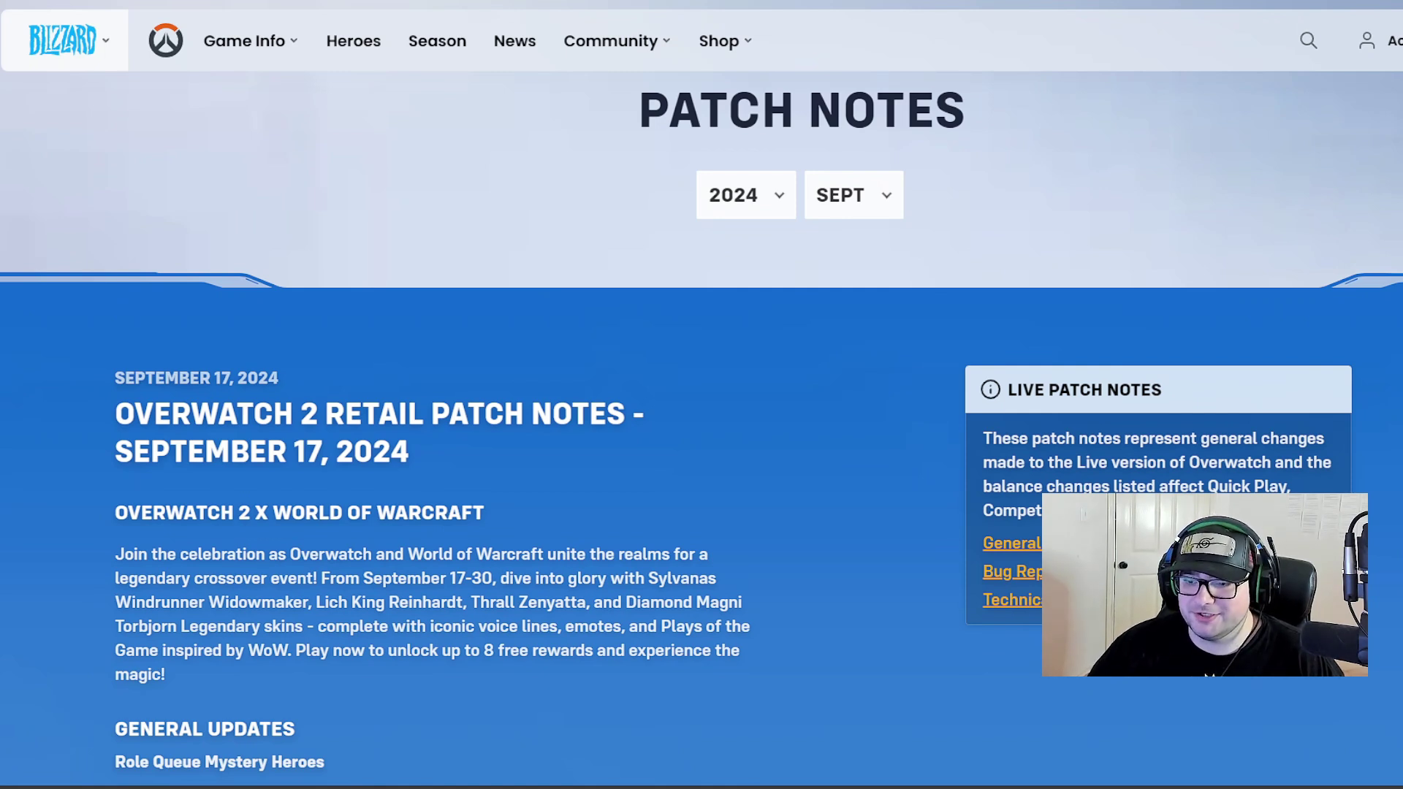
Step: Highlight the Legendary skin names in the crossover paragraph, then clear the highlight
{"action": "left_click_drag", "start_coordinate": [282, 601], "coordinate": [176, 626]}
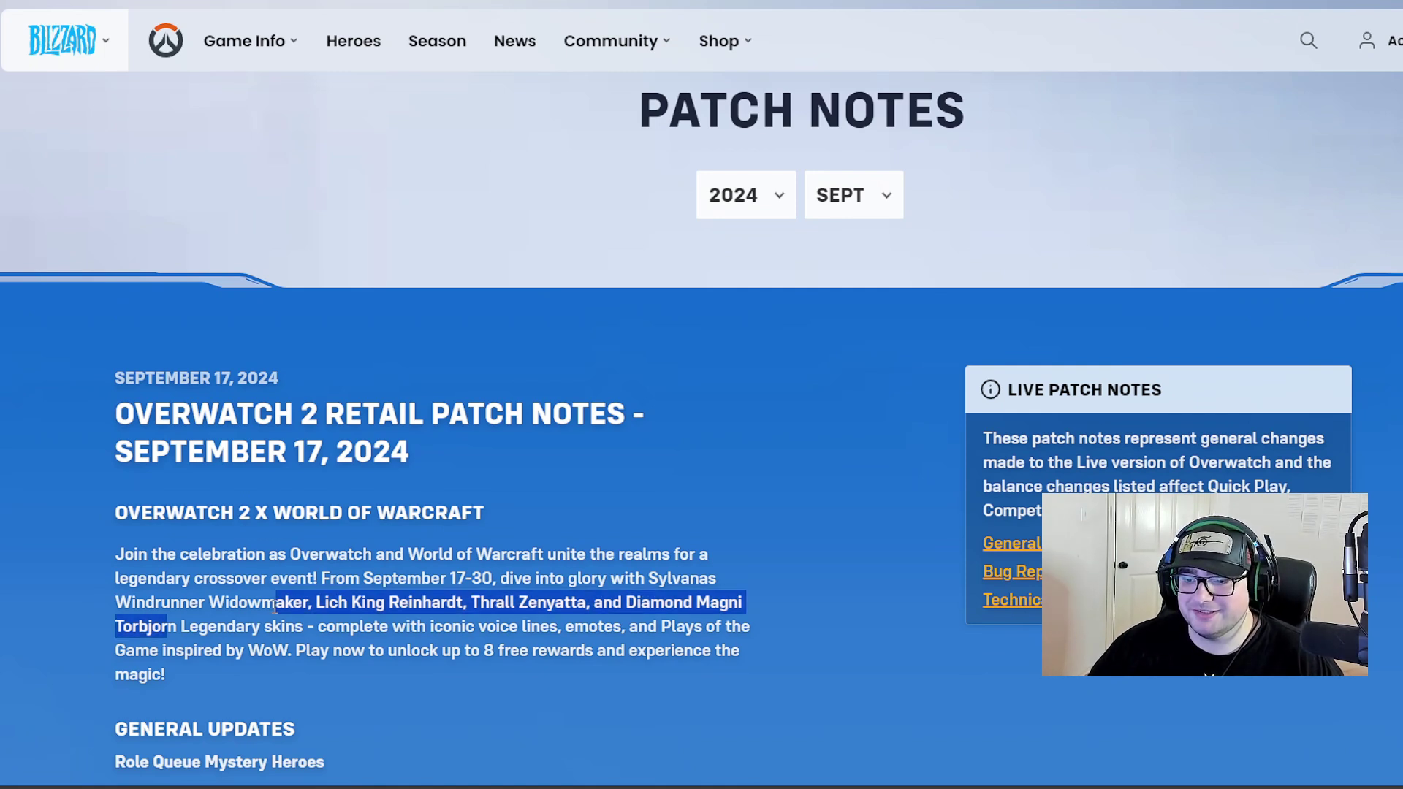
{"action": "left_click", "coordinate": [832, 660]}
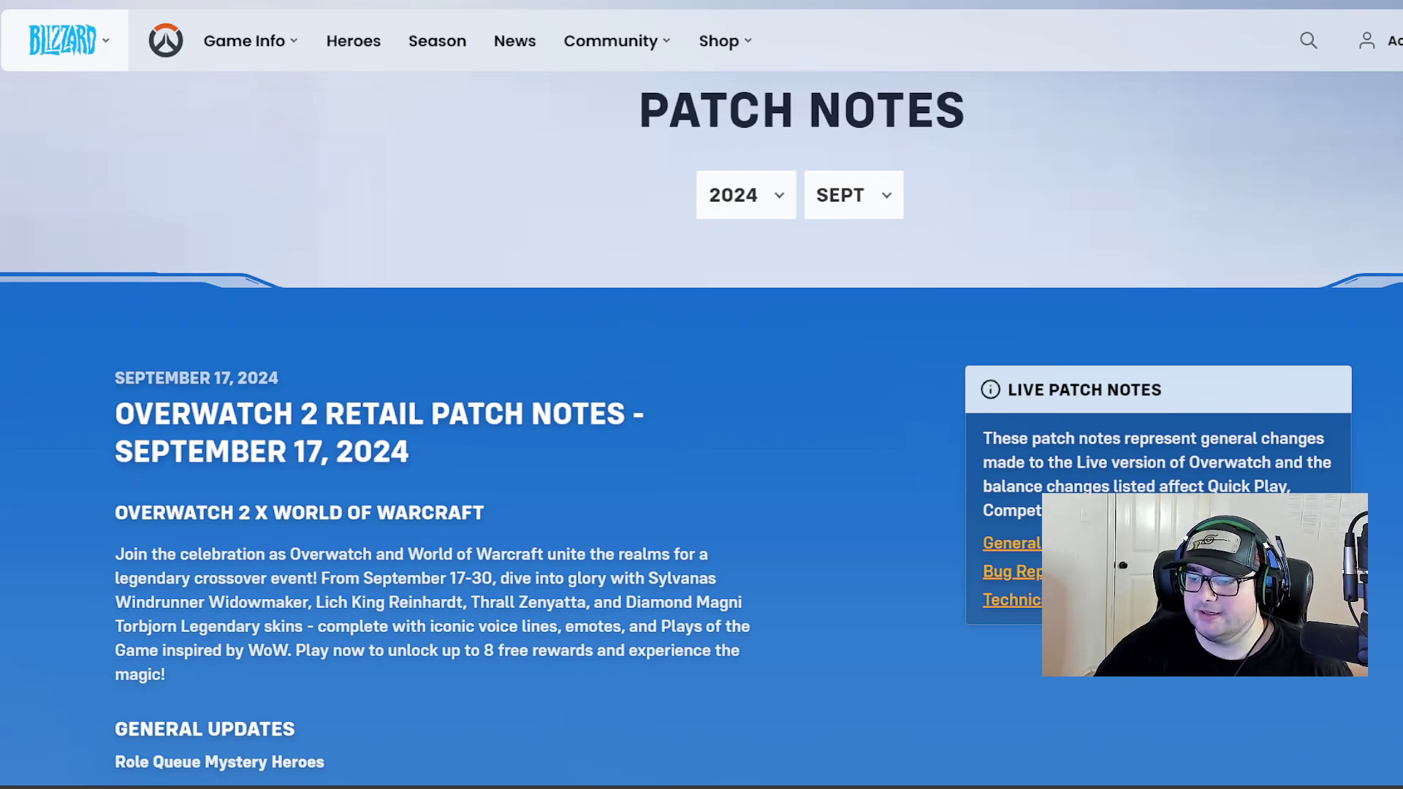
{"action": "scroll", "coordinate": [701, 438], "scroll_direction": "down", "scroll_amount": 1}
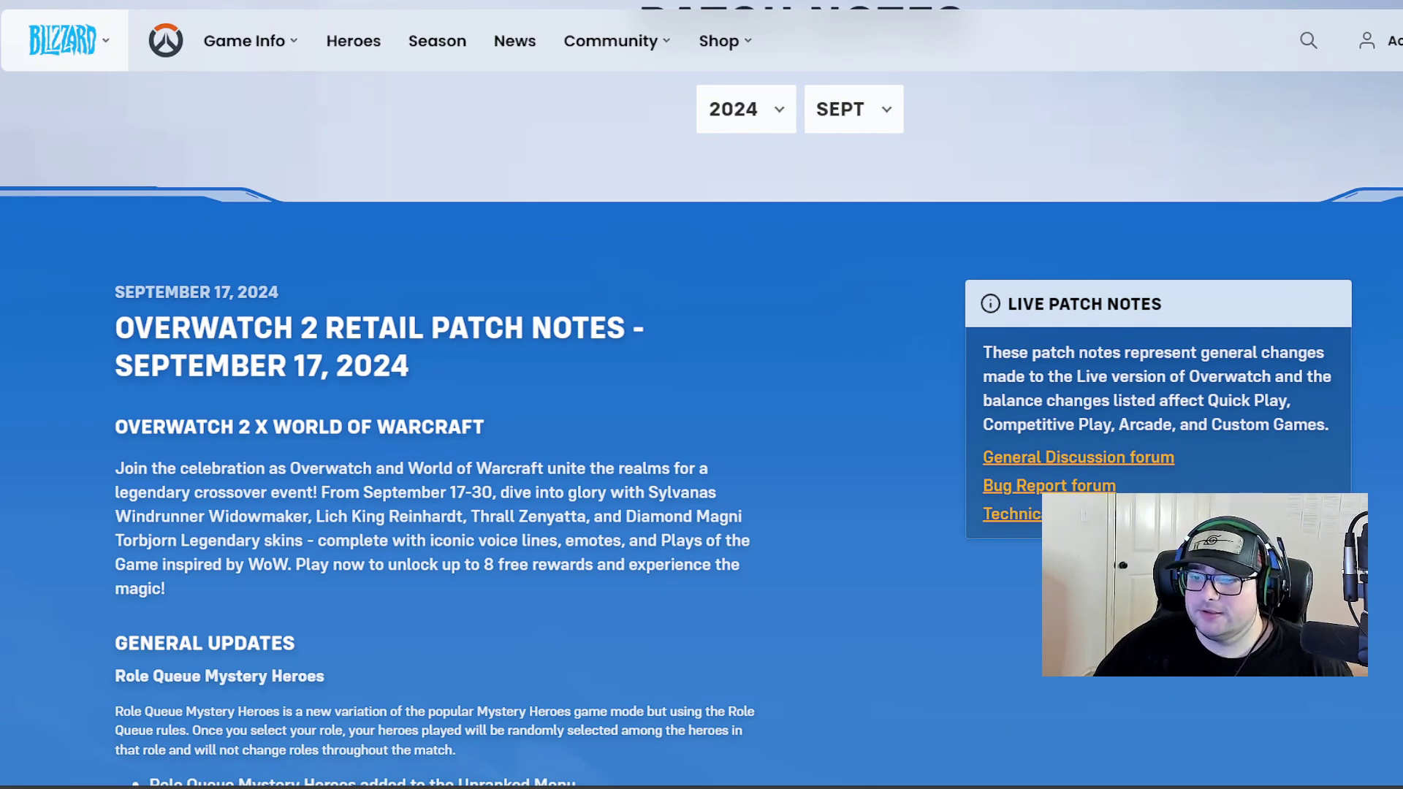
{"action": "scroll", "coordinate": [701, 438], "scroll_direction": "down", "scroll_amount": 2}
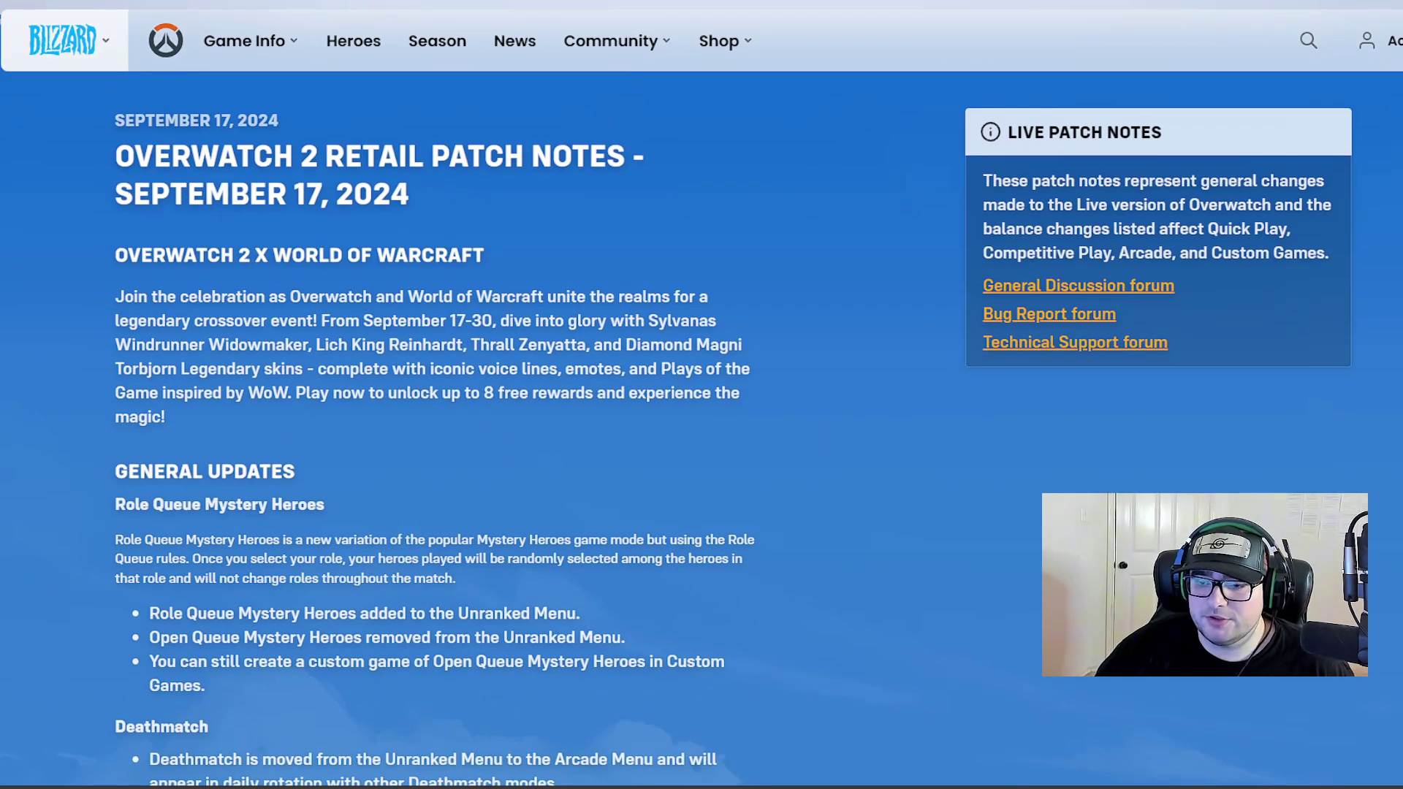
{"action": "scroll", "coordinate": [702, 439], "scroll_direction": "down", "scroll_amount": 1}
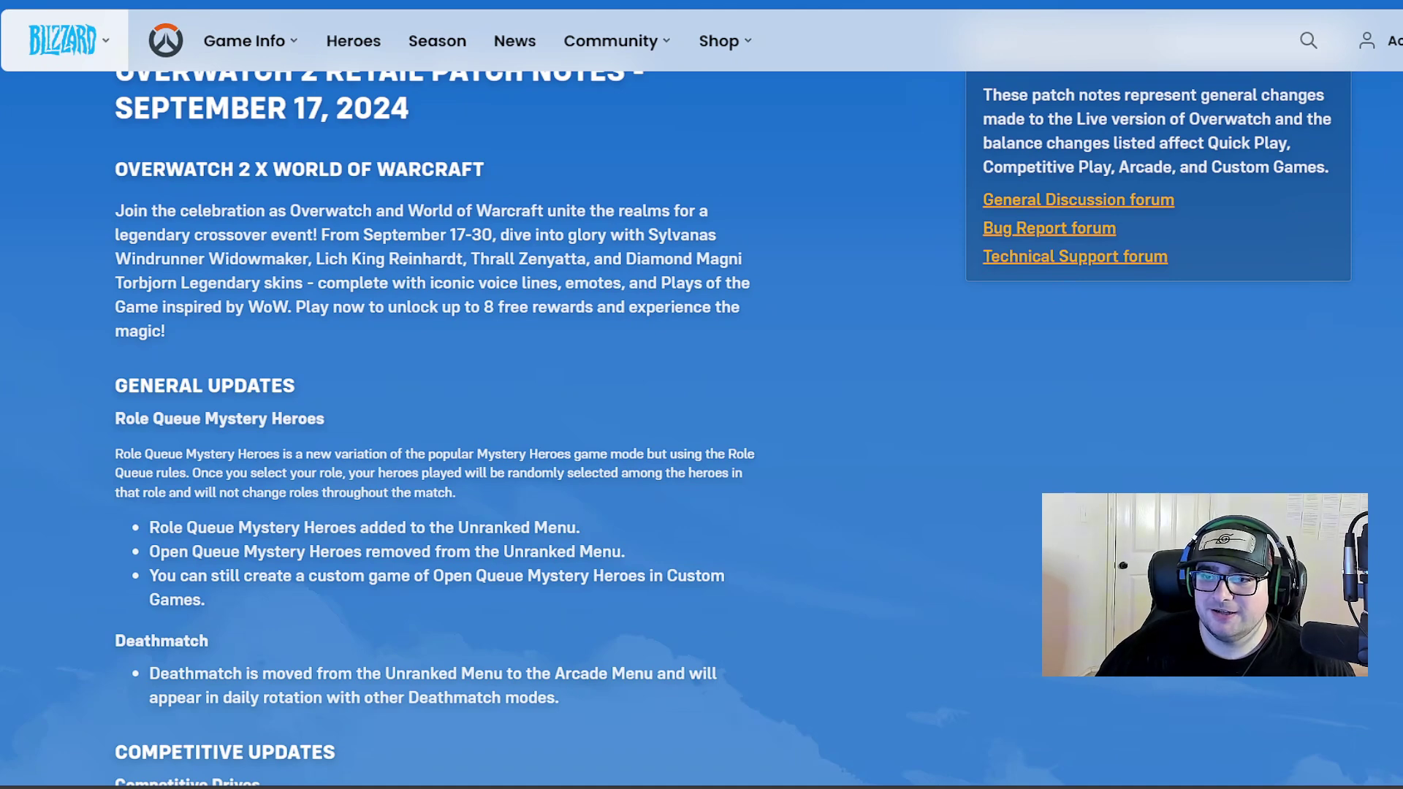
{"action": "scroll", "coordinate": [702, 438], "scroll_direction": "down", "scroll_amount": 1}
{"action": "scroll", "coordinate": [702, 438], "scroll_direction": "up", "scroll_amount": 1}
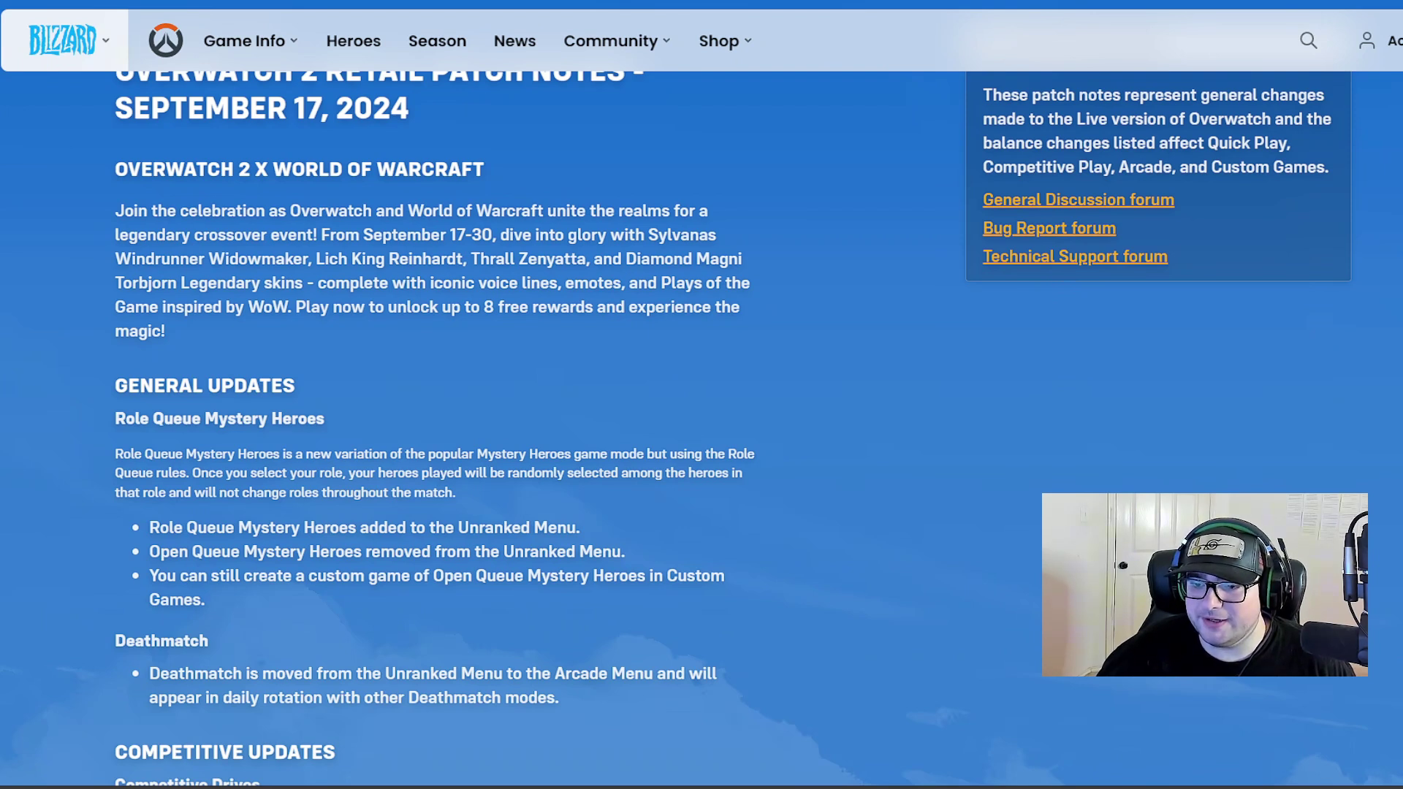
Step: Highlight the Role Queue Mystery Heroes bullet, then clear the highlight
{"action": "mouse_move", "coordinate": [161, 528]}
{"action": "left_mouse_down"}
{"action": "mouse_move", "coordinate": [516, 551]}
{"action": "mouse_move", "coordinate": [577, 527]}
{"action": "left_mouse_up"}
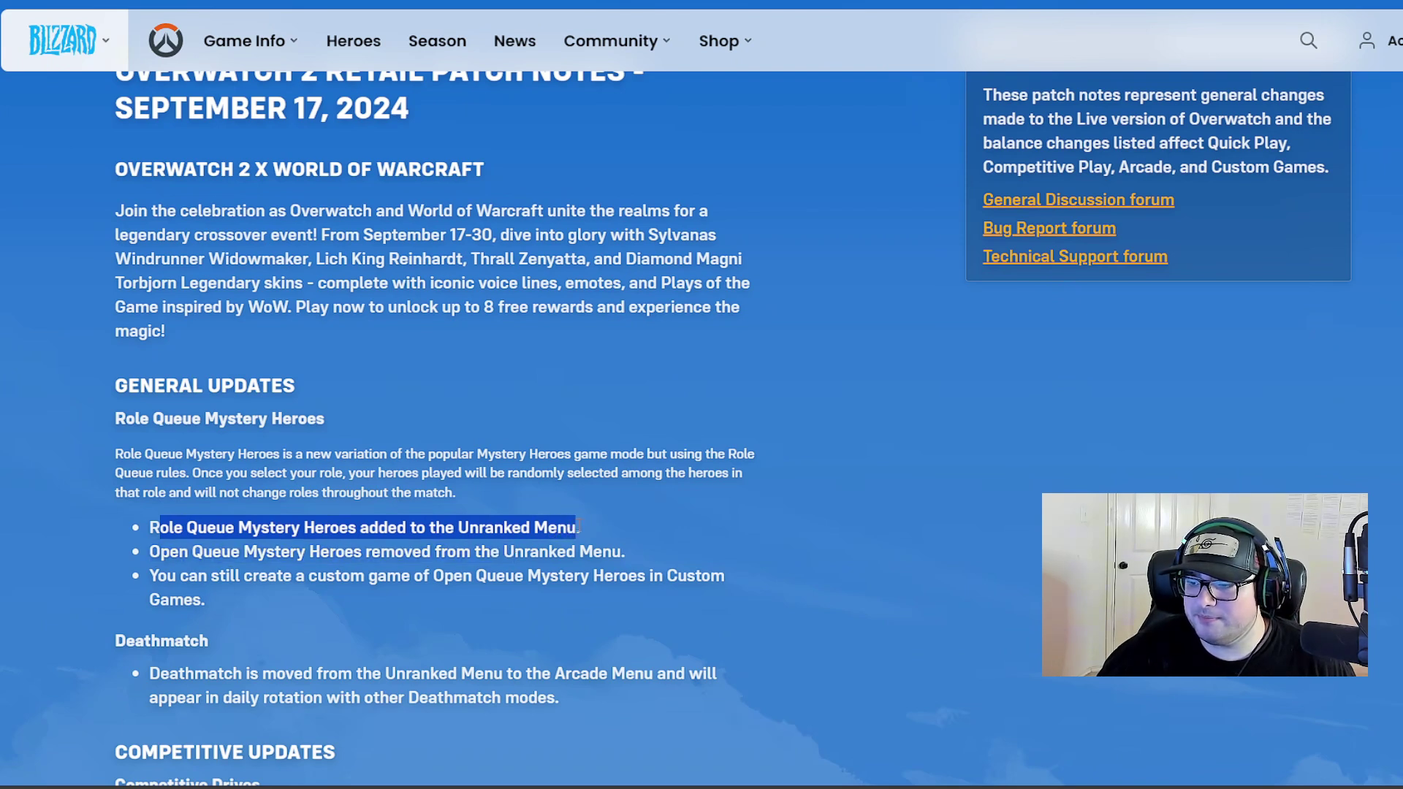
{"action": "left_click", "coordinate": [267, 596]}
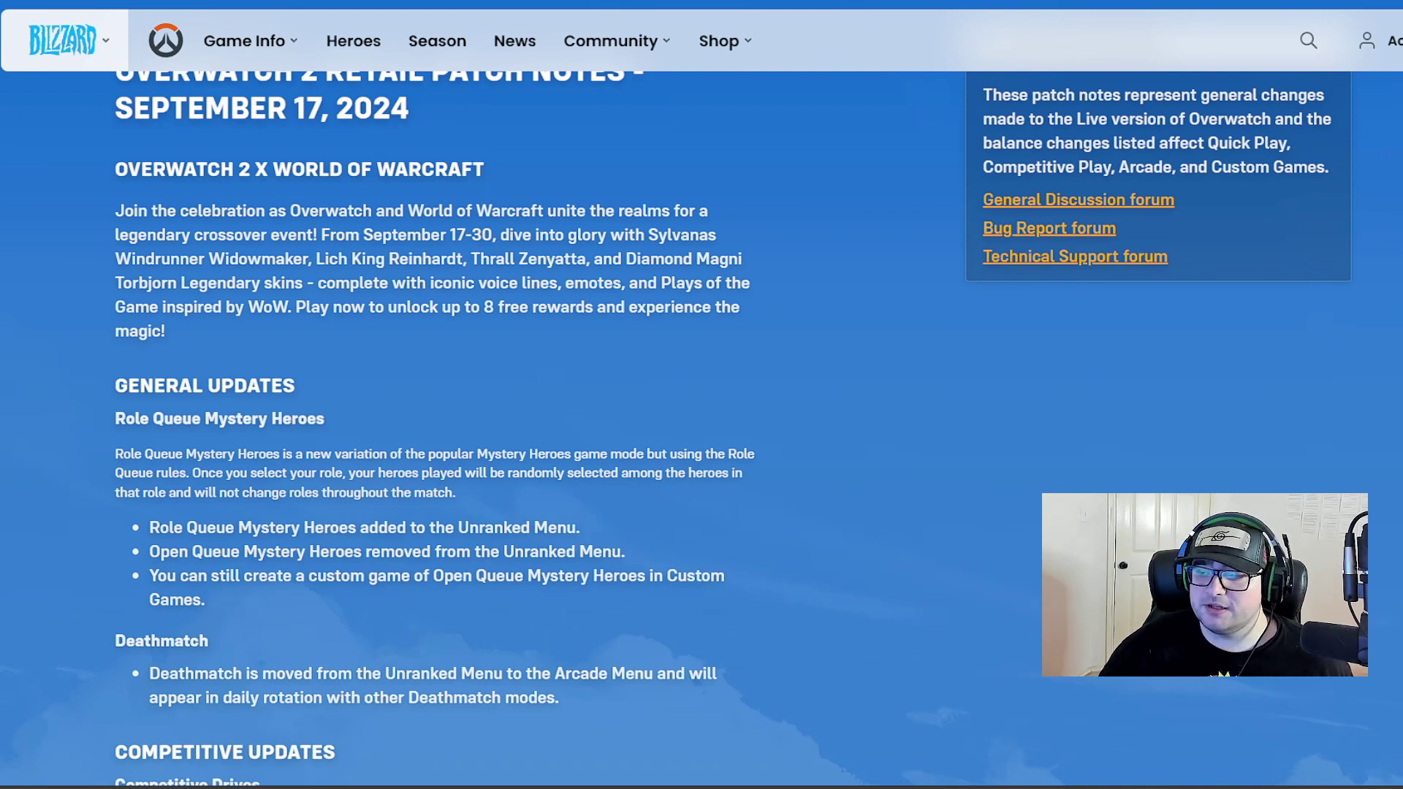
{"action": "scroll", "coordinate": [494, 438], "scroll_direction": "down", "scroll_amount": 1}
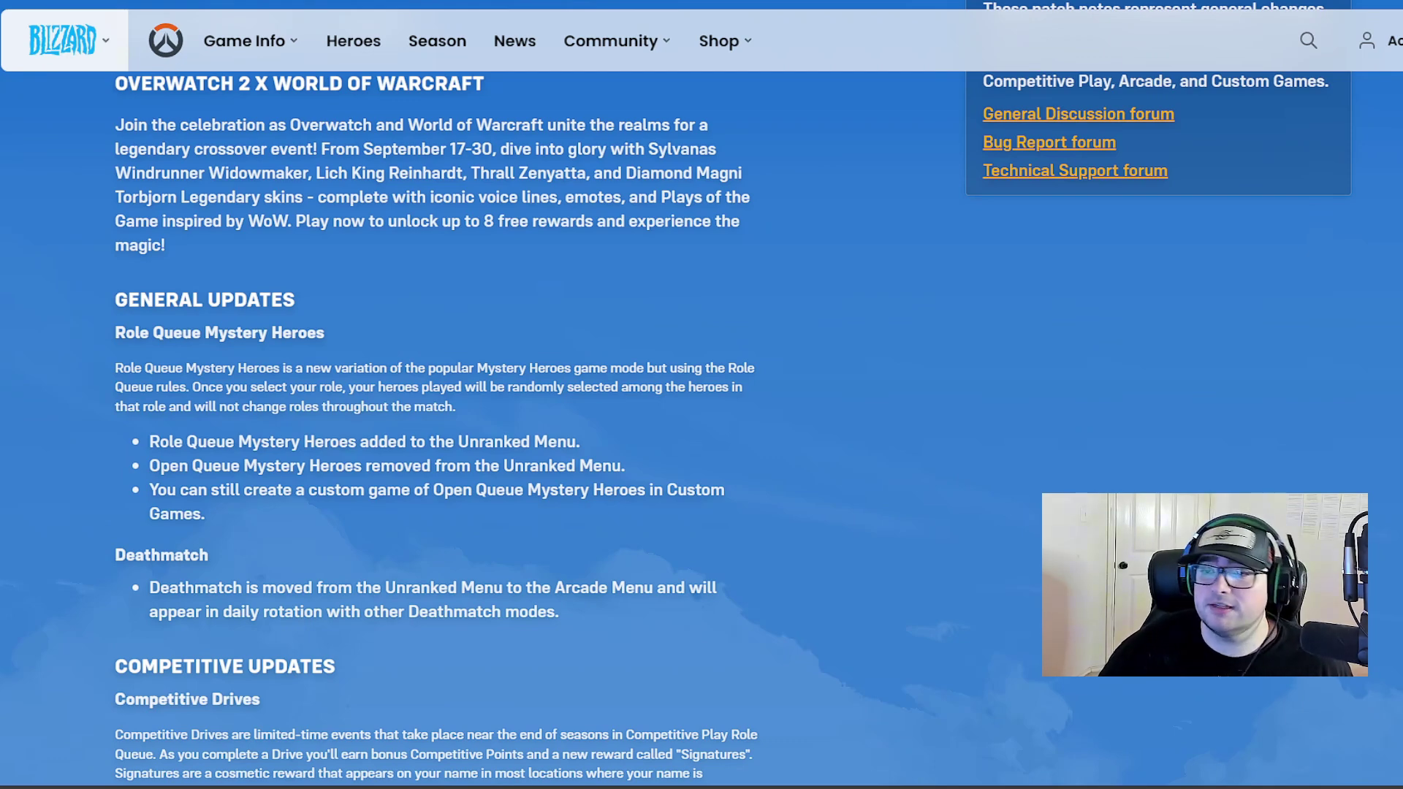
{"action": "scroll", "coordinate": [702, 396], "scroll_direction": "down", "scroll_amount": 1}
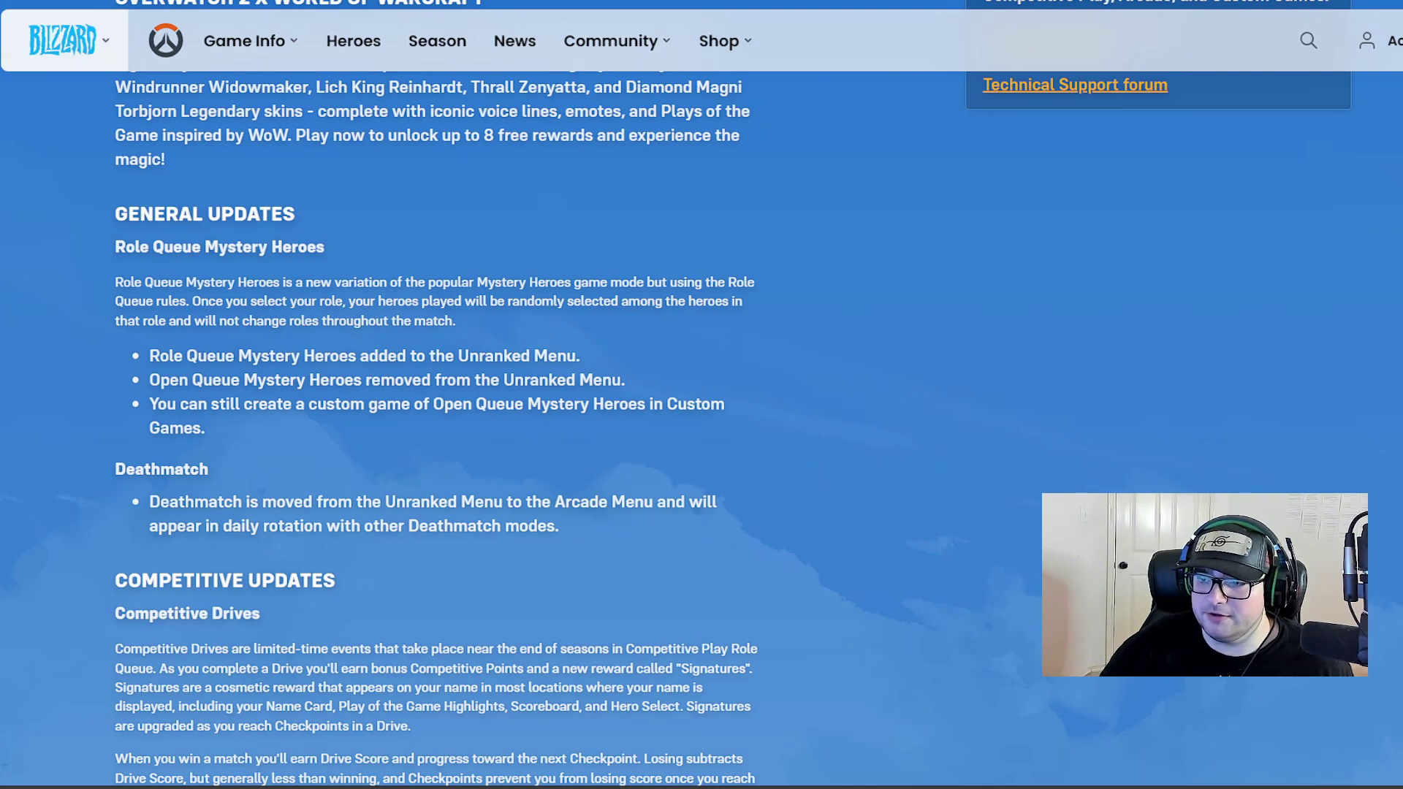
{"action": "scroll", "coordinate": [701, 395], "scroll_direction": "down", "scroll_amount": 2}
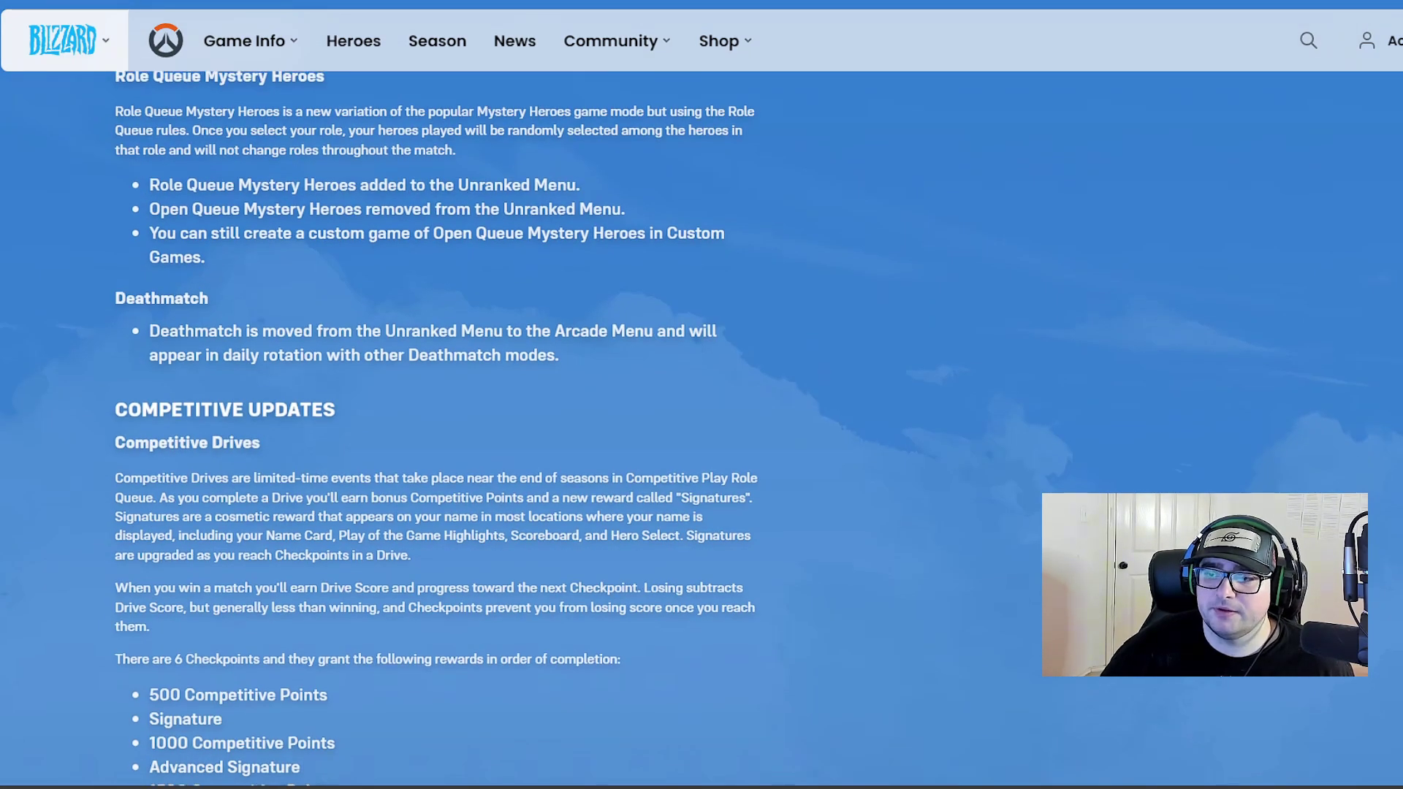
{"action": "scroll", "coordinate": [703, 394], "scroll_direction": "up", "scroll_amount": 2}
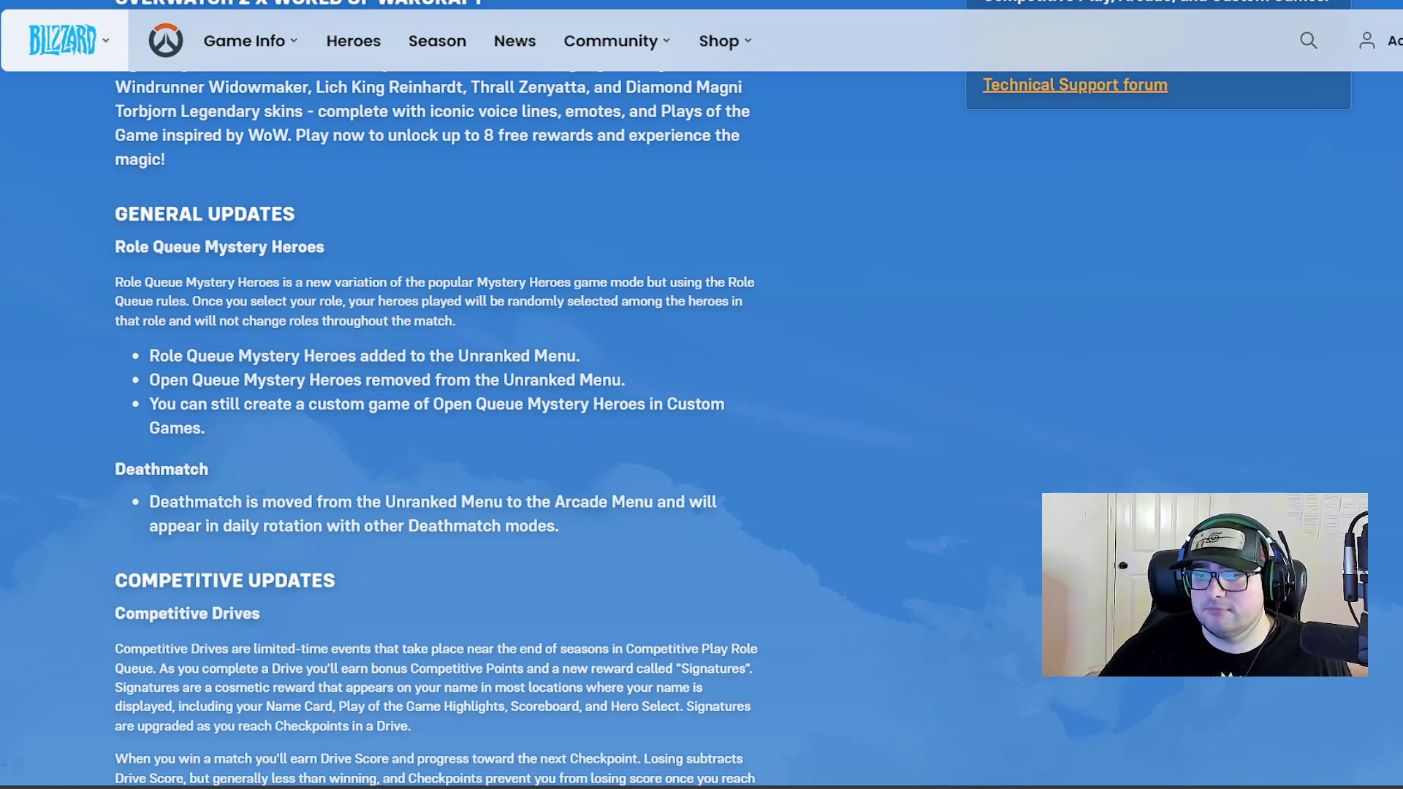
{"action": "scroll", "coordinate": [439, 439], "scroll_direction": "down", "scroll_amount": 1}
{"action": "scroll", "coordinate": [438, 439], "scroll_direction": "down", "scroll_amount": 1}
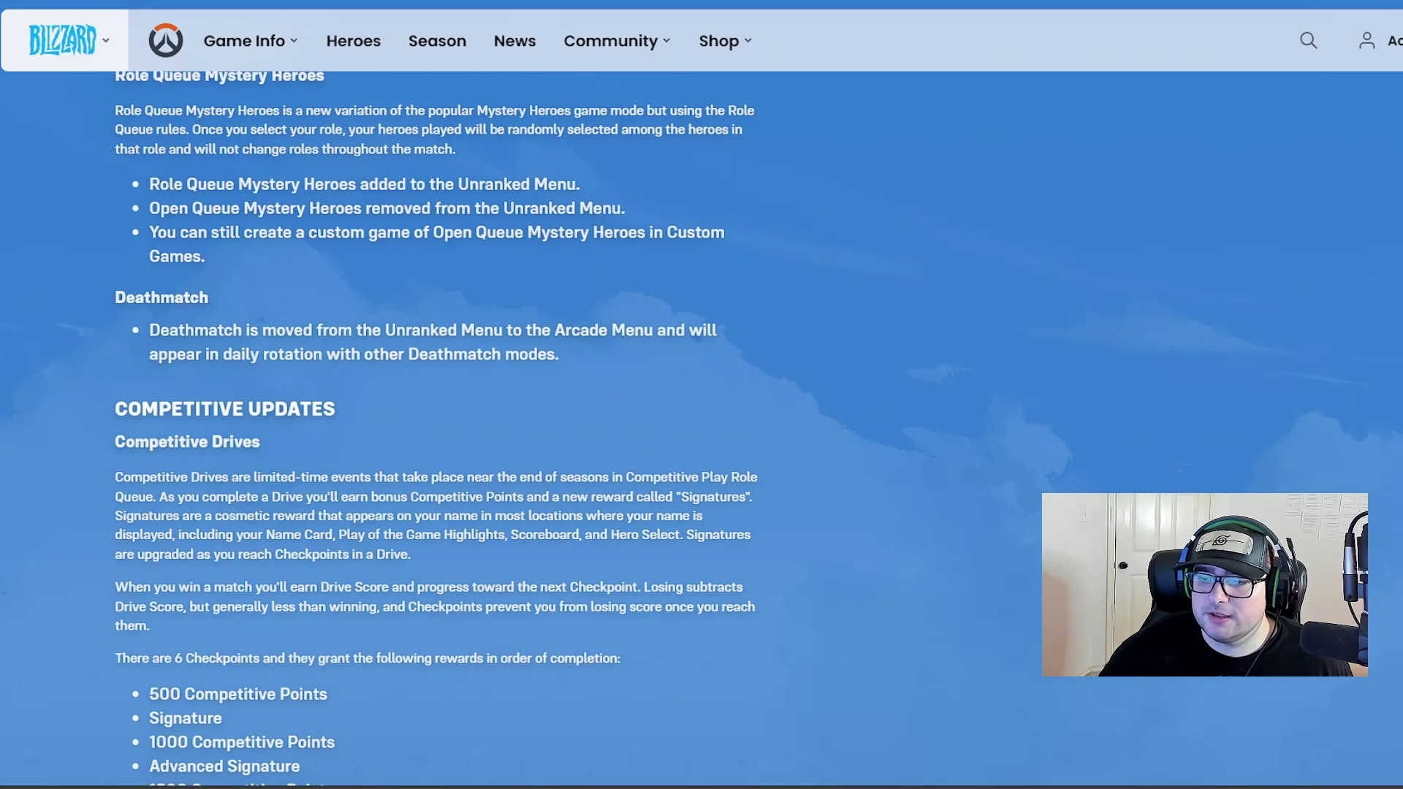
{"action": "scroll", "coordinate": [703, 439], "scroll_direction": "down", "scroll_amount": 1}
{"action": "scroll", "coordinate": [702, 438], "scroll_direction": "up", "scroll_amount": 1}
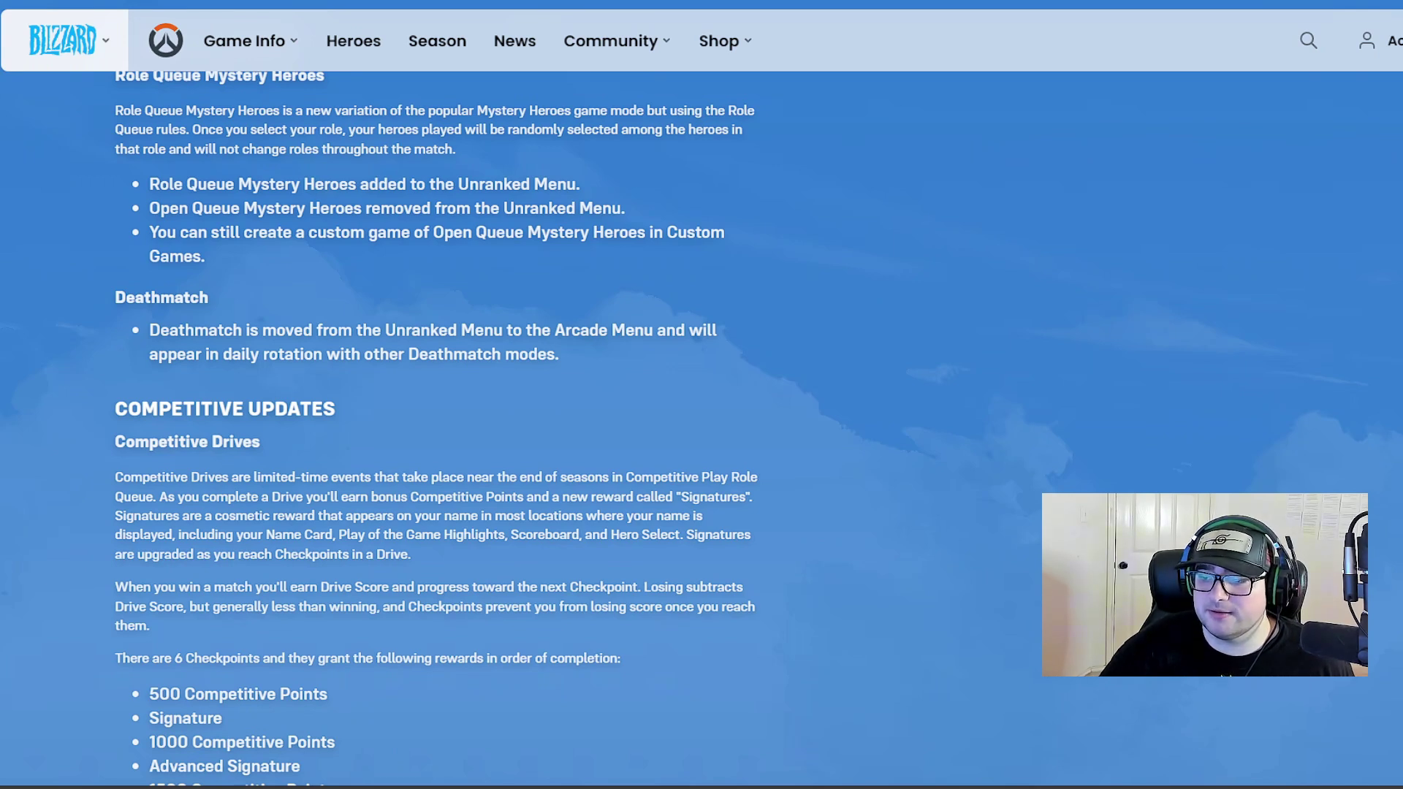
Step: Highlight the Signatures sentences about showing at Hero Select and upgrading at Checkpoints
{"action": "mouse_move", "coordinate": [415, 515]}
{"action": "left_mouse_down"}
{"action": "mouse_move", "coordinate": [597, 515]}
{"action": "mouse_move", "coordinate": [177, 535]}
{"action": "left_mouse_up"}
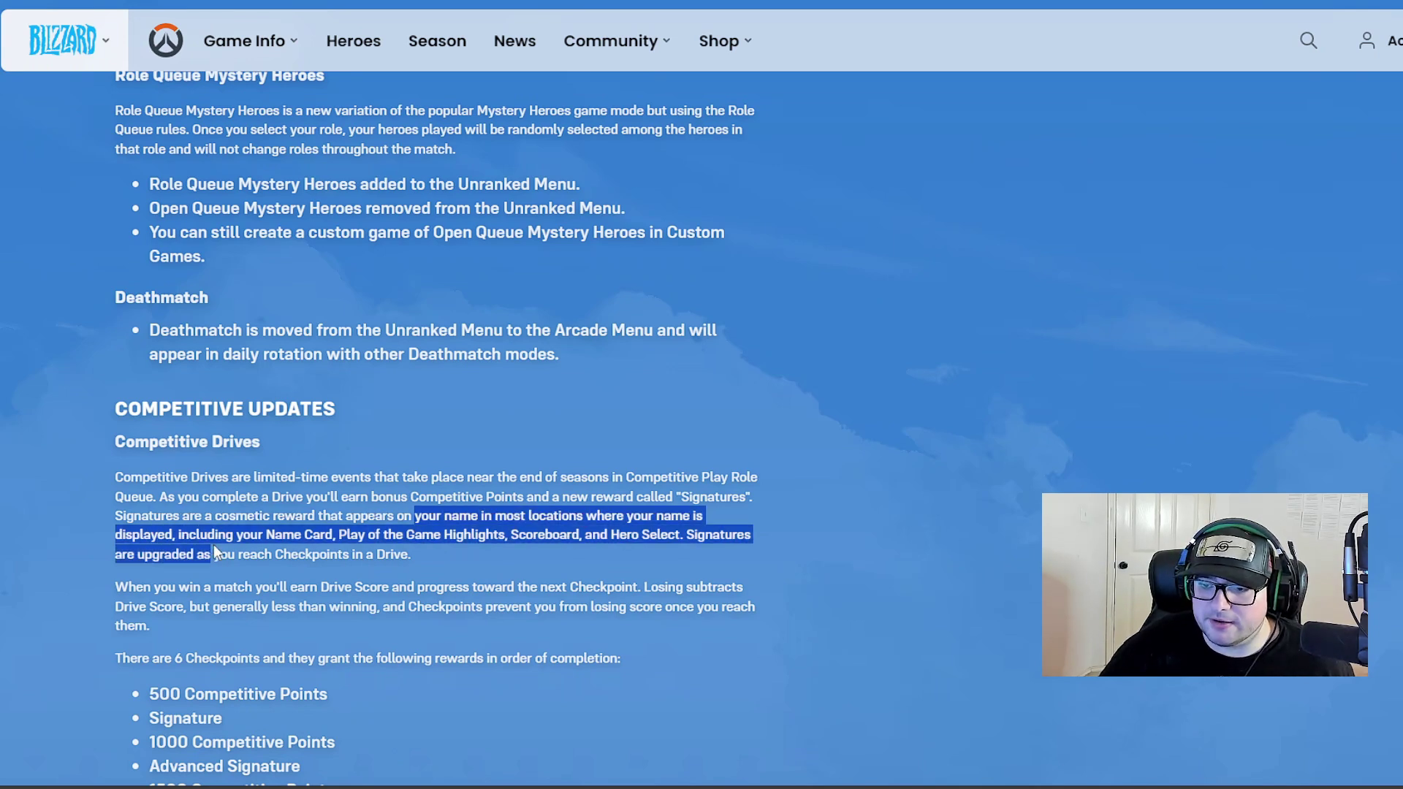
{"action": "left_click_drag", "start_coordinate": [178, 535], "coordinate": [684, 536]}
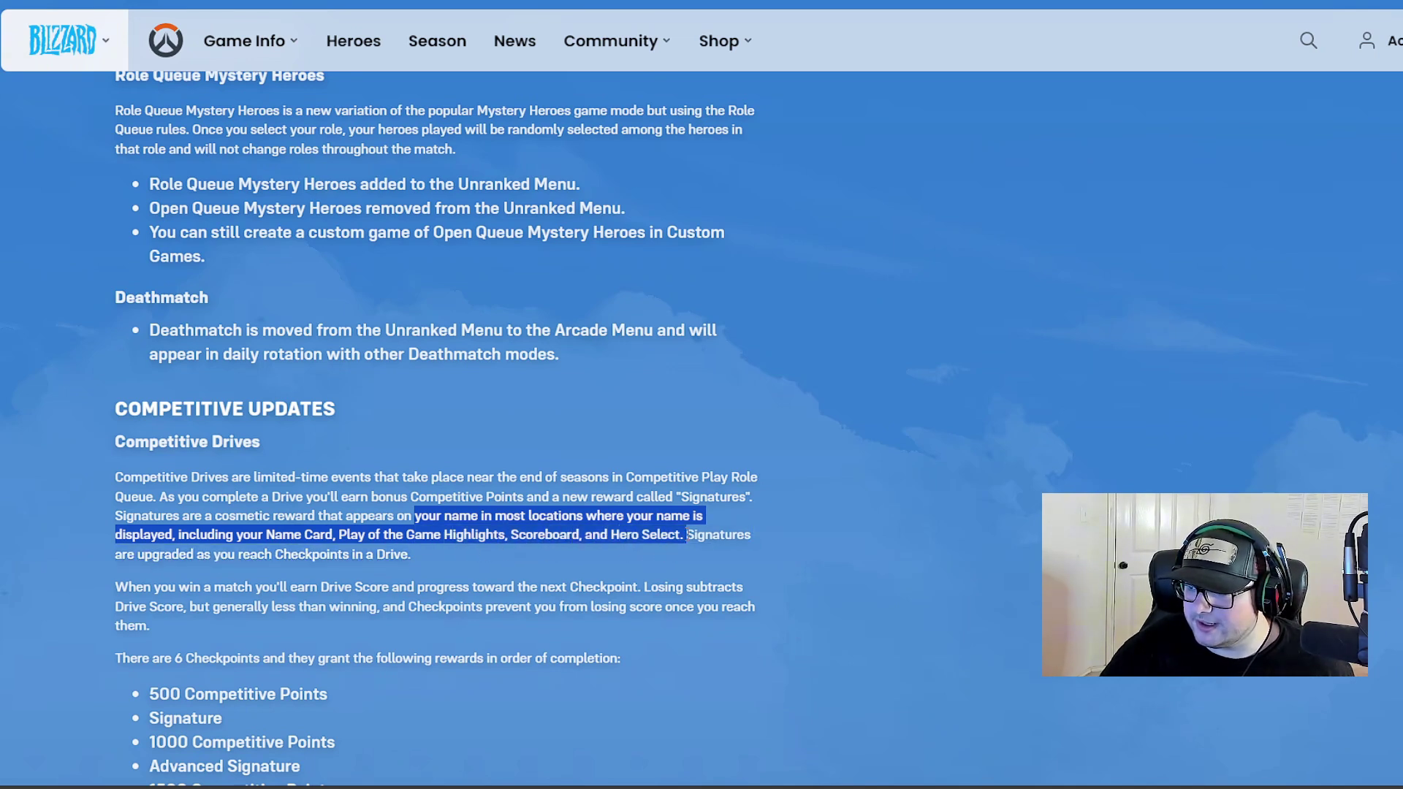
{"action": "left_click", "coordinate": [743, 566]}
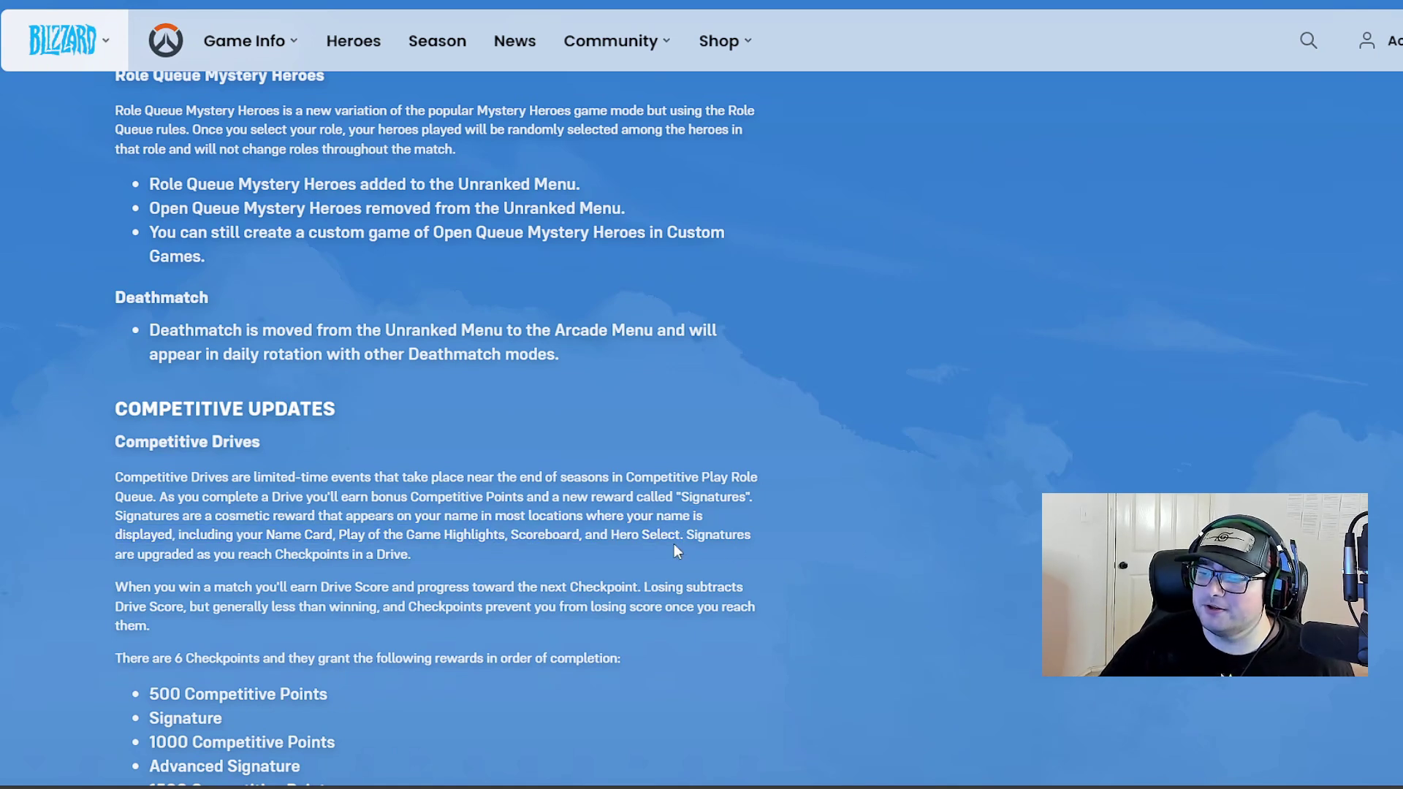
{"action": "left_click_drag", "start_coordinate": [688, 535], "coordinate": [719, 569]}
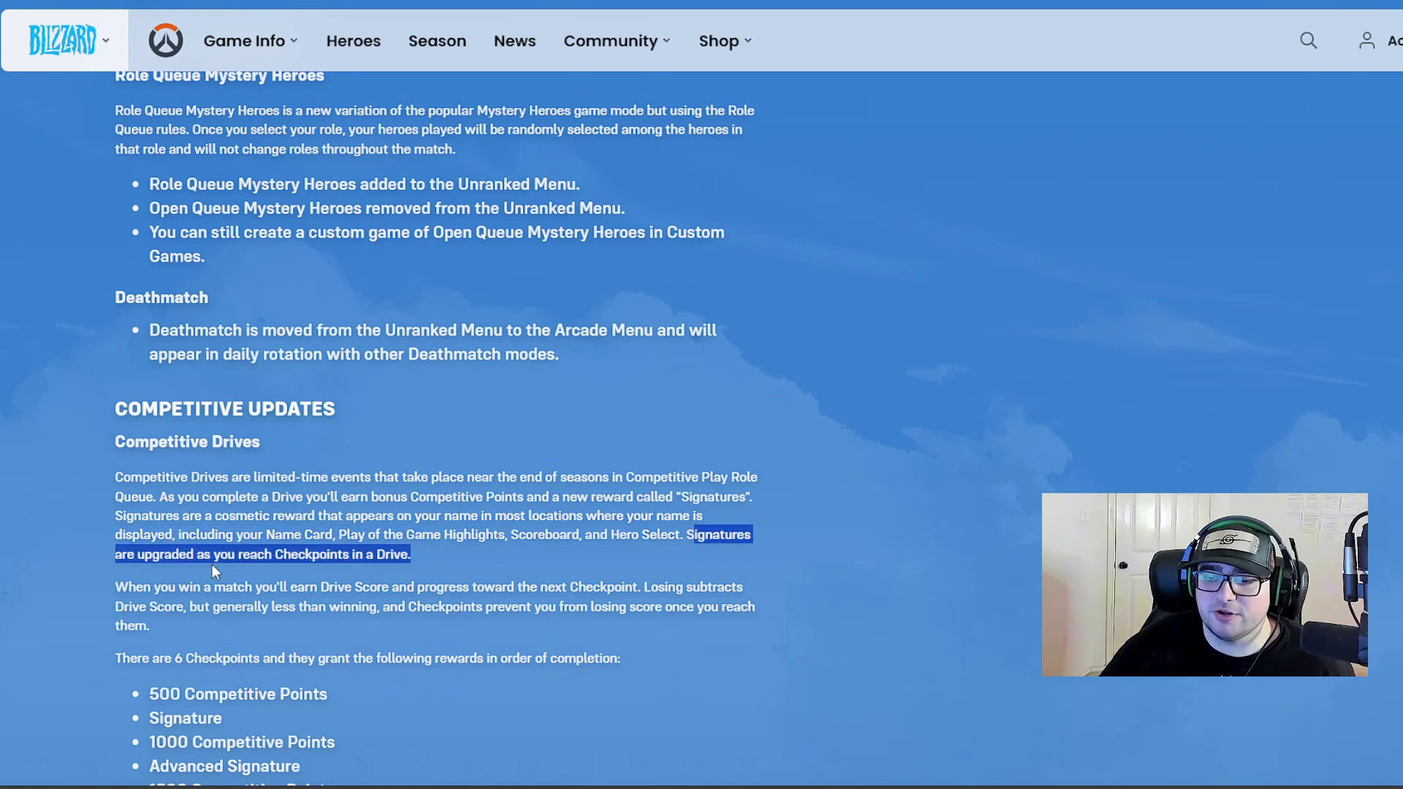
{"action": "left_click", "coordinate": [189, 566]}
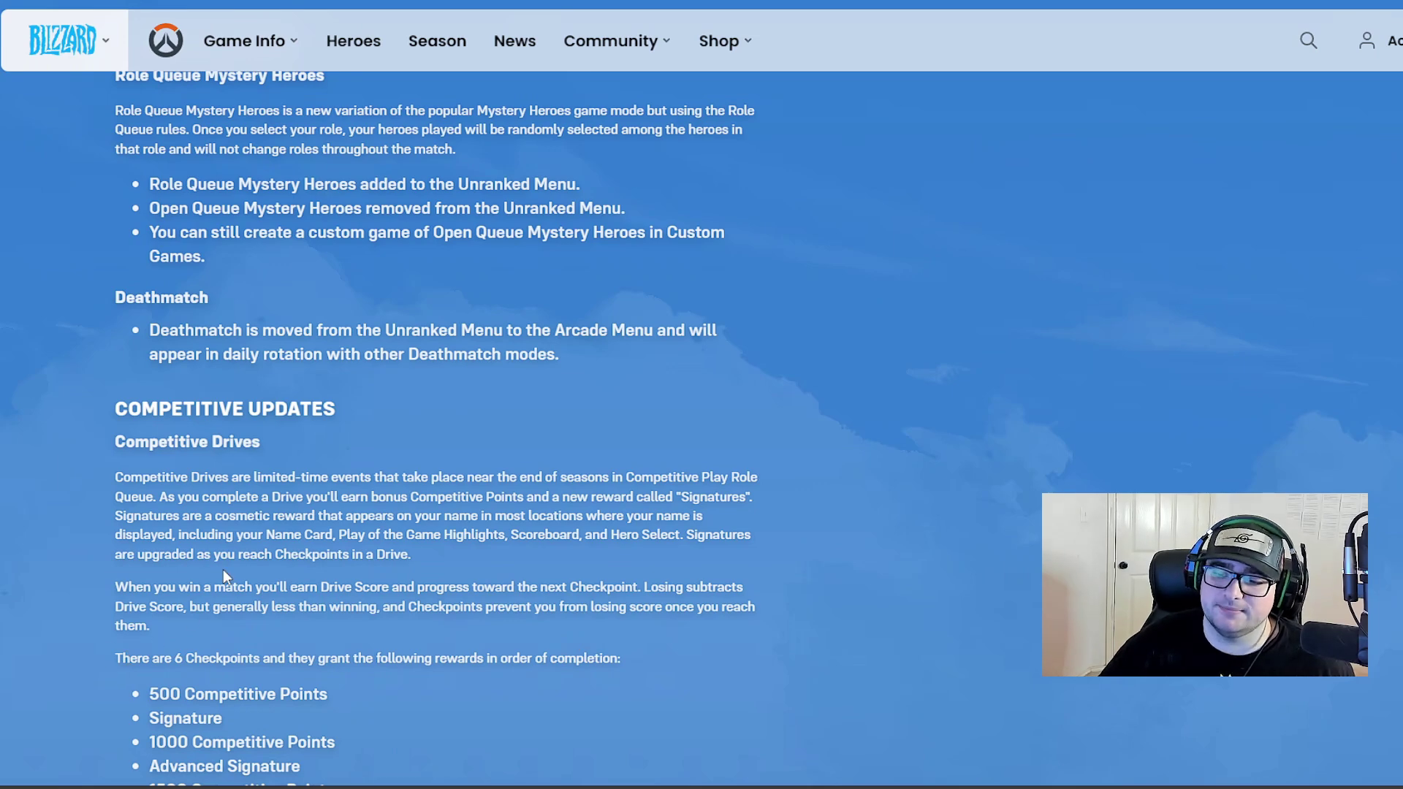
{"action": "scroll", "coordinate": [217, 580], "scroll_direction": "down", "scroll_amount": 2}
{"action": "scroll", "coordinate": [297, 370], "scroll_direction": "down", "scroll_amount": 1}
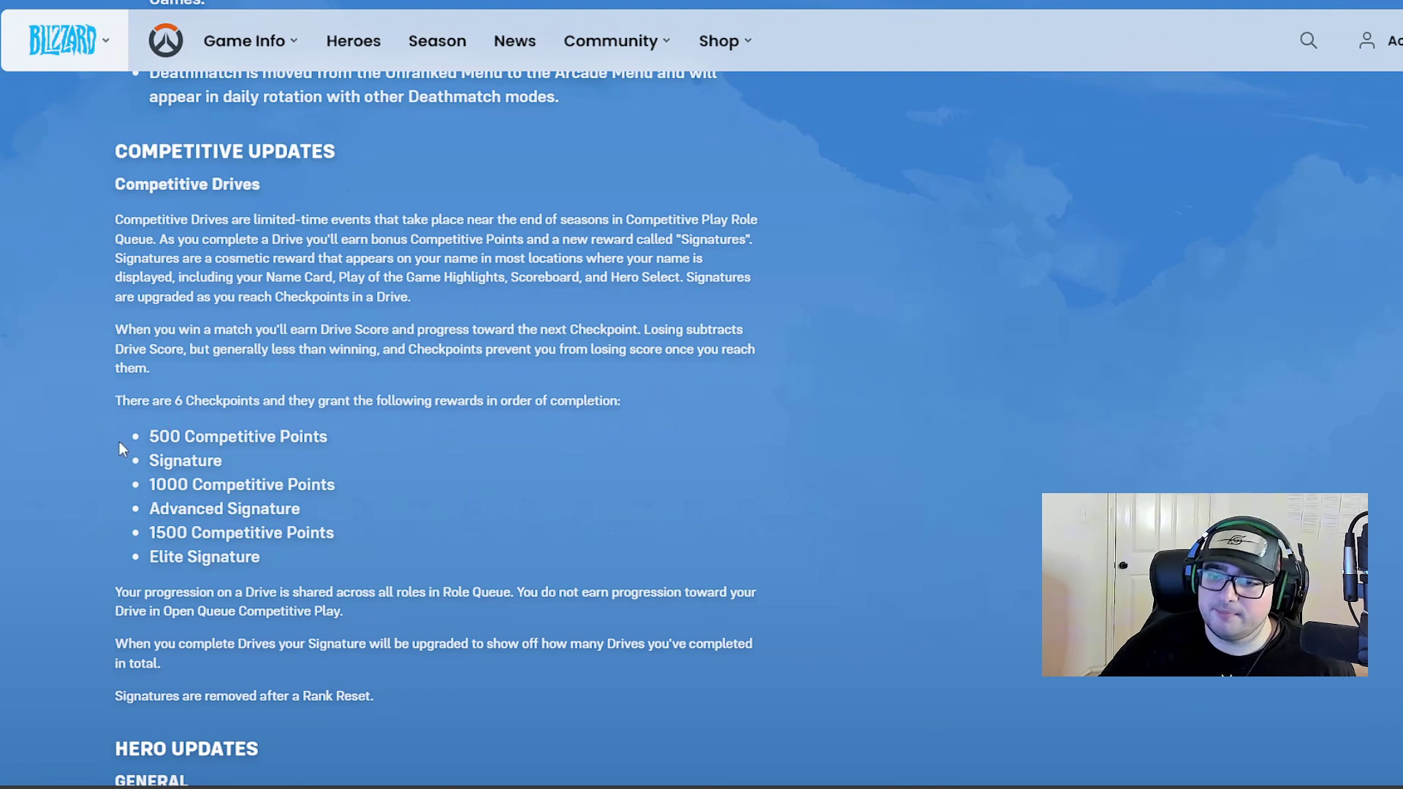
Step: Highlight the 500 Competitive Points and Signature rewards, and Signatures being removed after Rank Reset
{"action": "left_click_drag", "start_coordinate": [127, 436], "coordinate": [328, 436]}
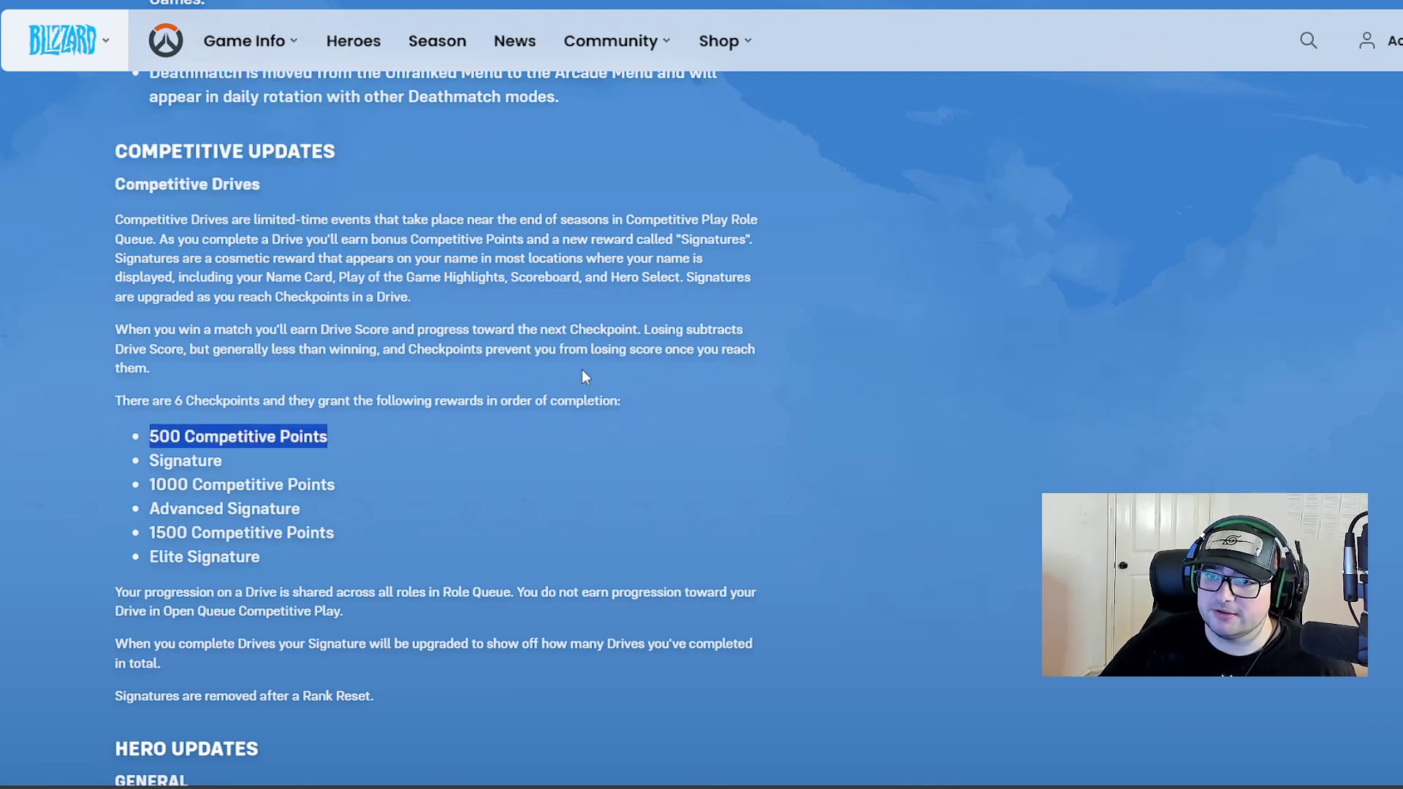
{"action": "left_click_drag", "start_coordinate": [108, 448], "coordinate": [230, 458]}
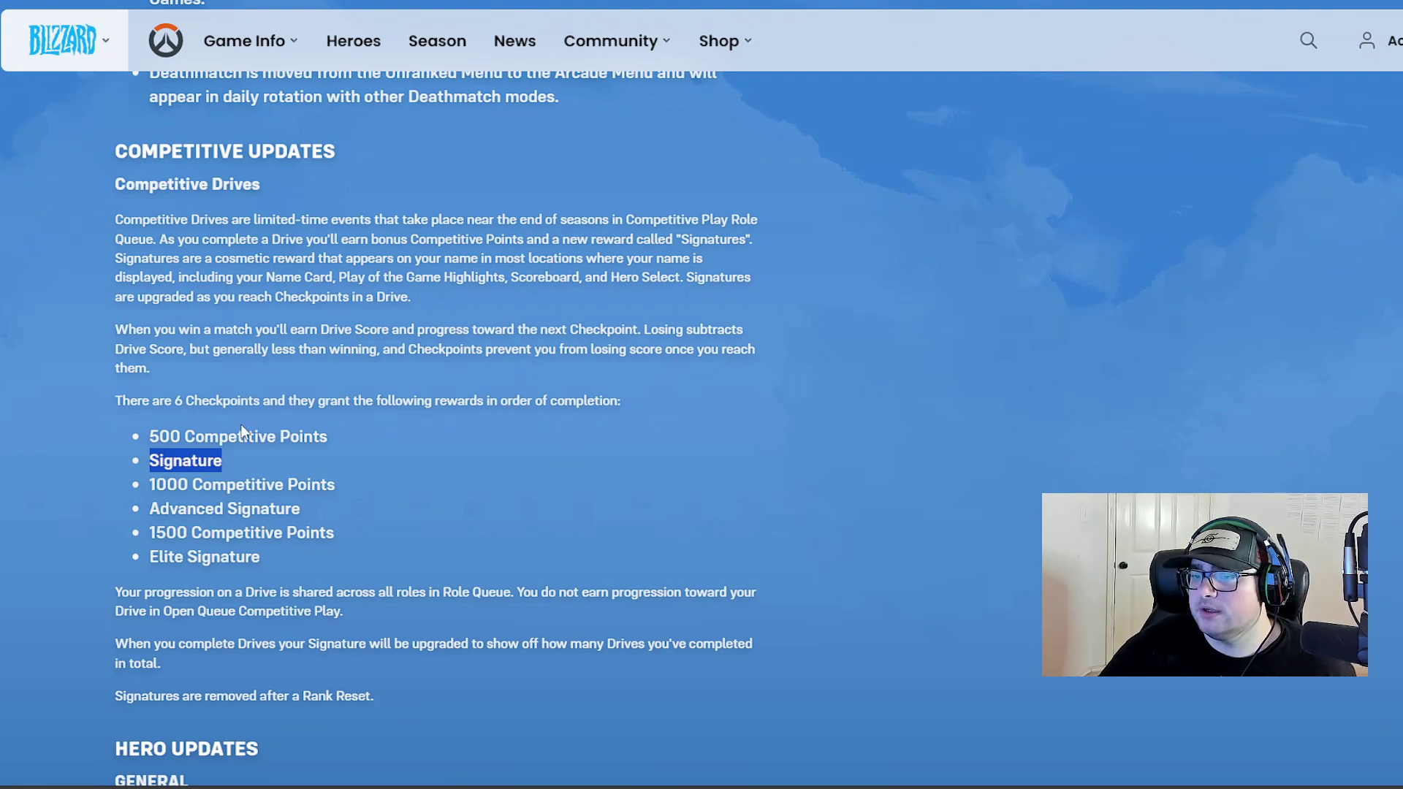
{"action": "left_click", "coordinate": [254, 484]}
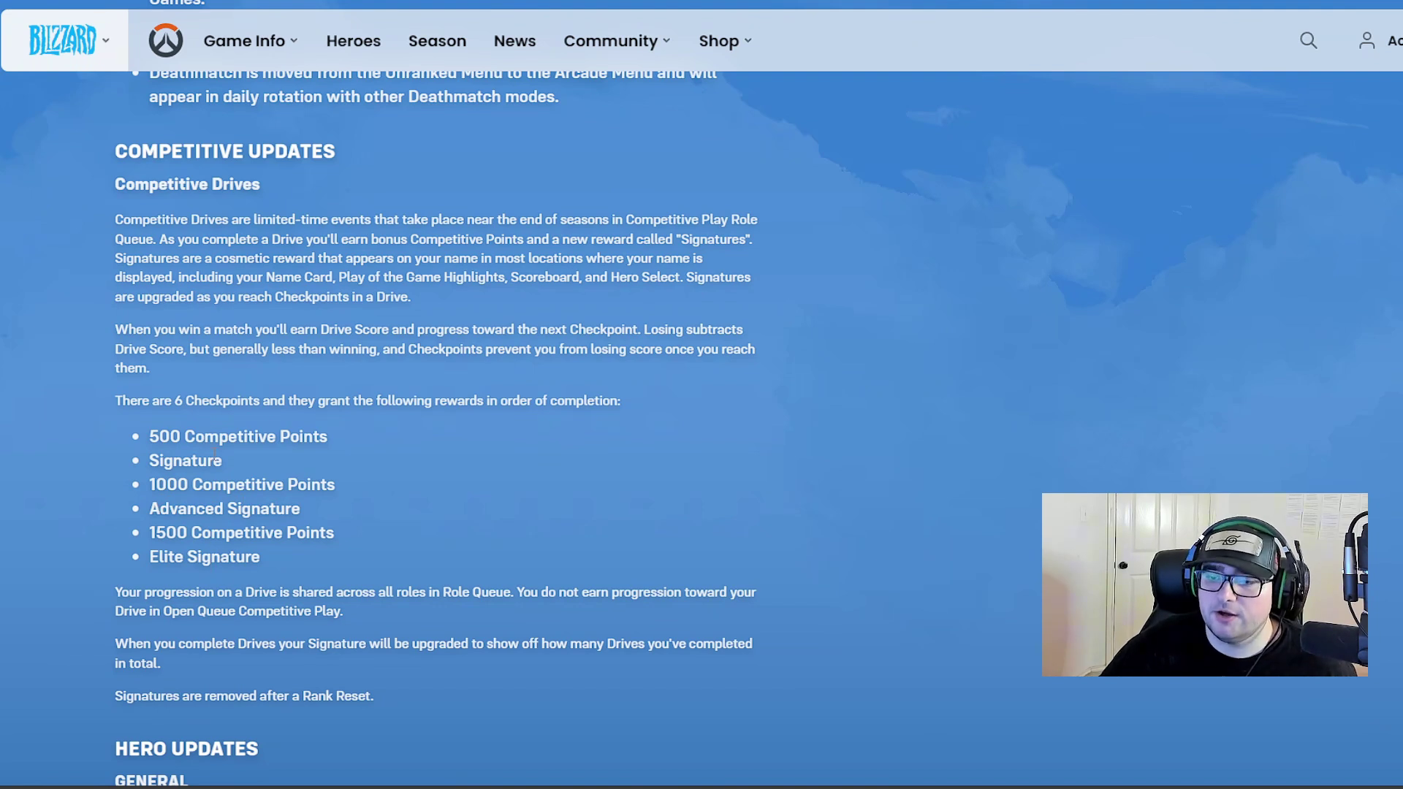
{"action": "left_click_drag", "start_coordinate": [147, 436], "coordinate": [257, 437]}
{"action": "left_click", "coordinate": [170, 458]}
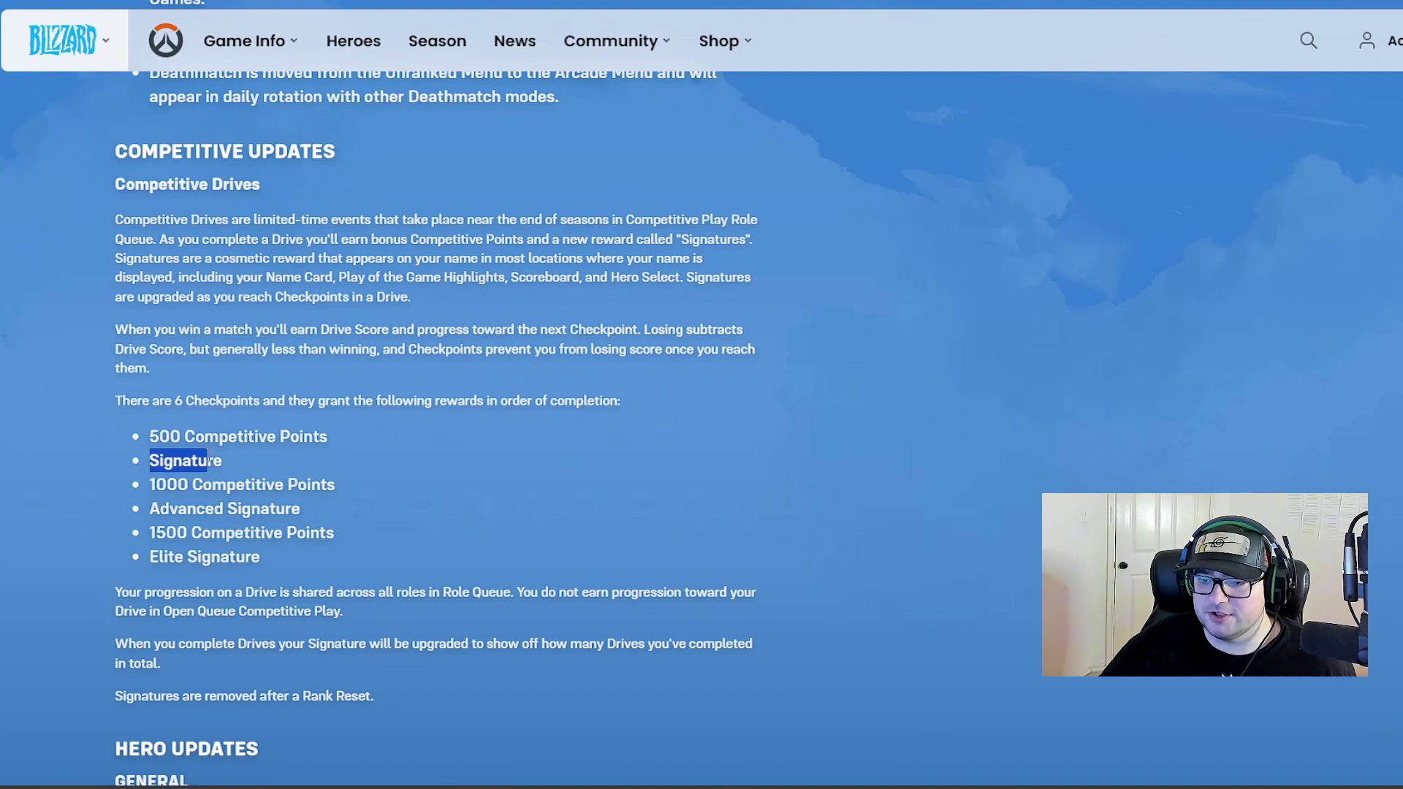
{"action": "left_click_drag", "start_coordinate": [143, 470], "coordinate": [209, 441]}
{"action": "left_click", "coordinate": [157, 482]}
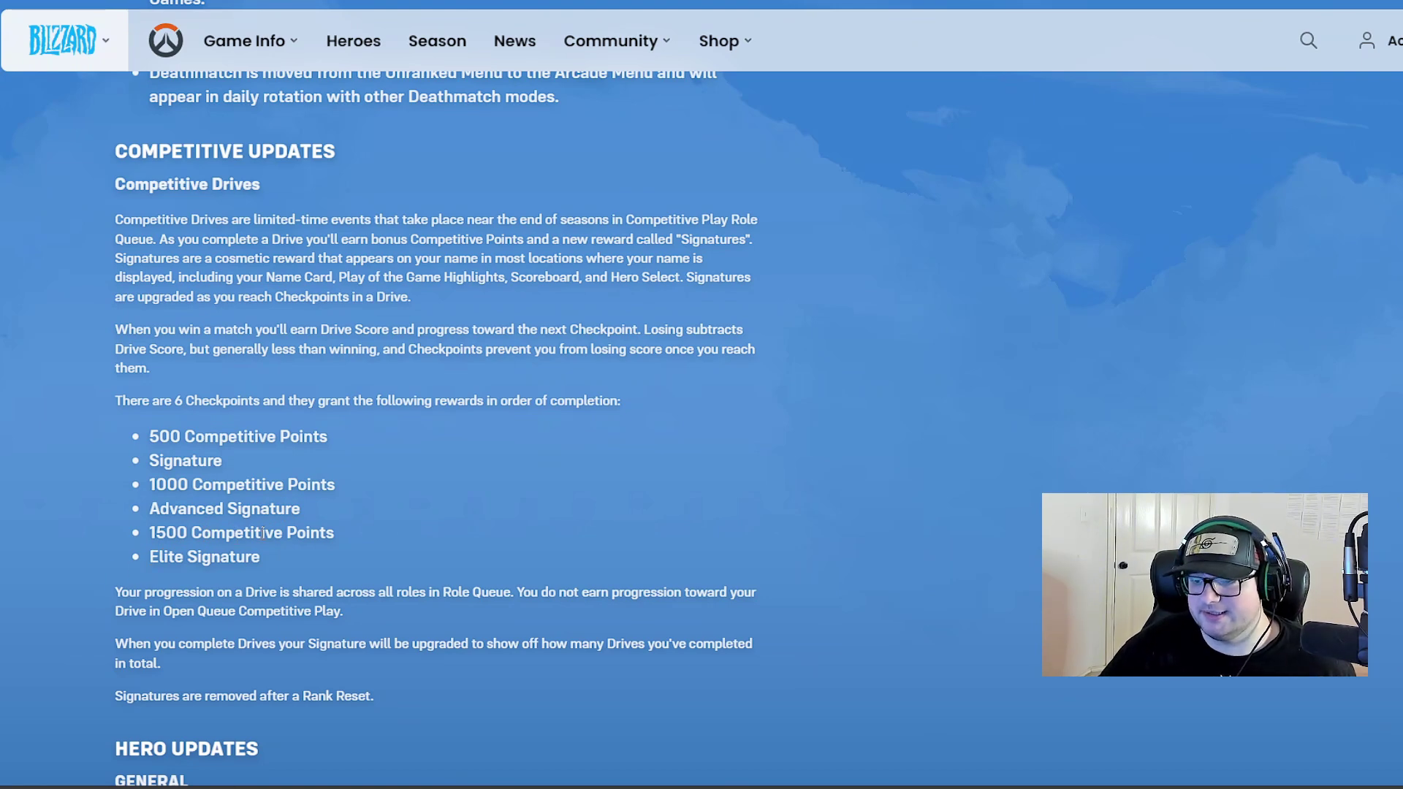
{"action": "scroll", "coordinate": [376, 494], "scroll_direction": "down", "scroll_amount": 2}
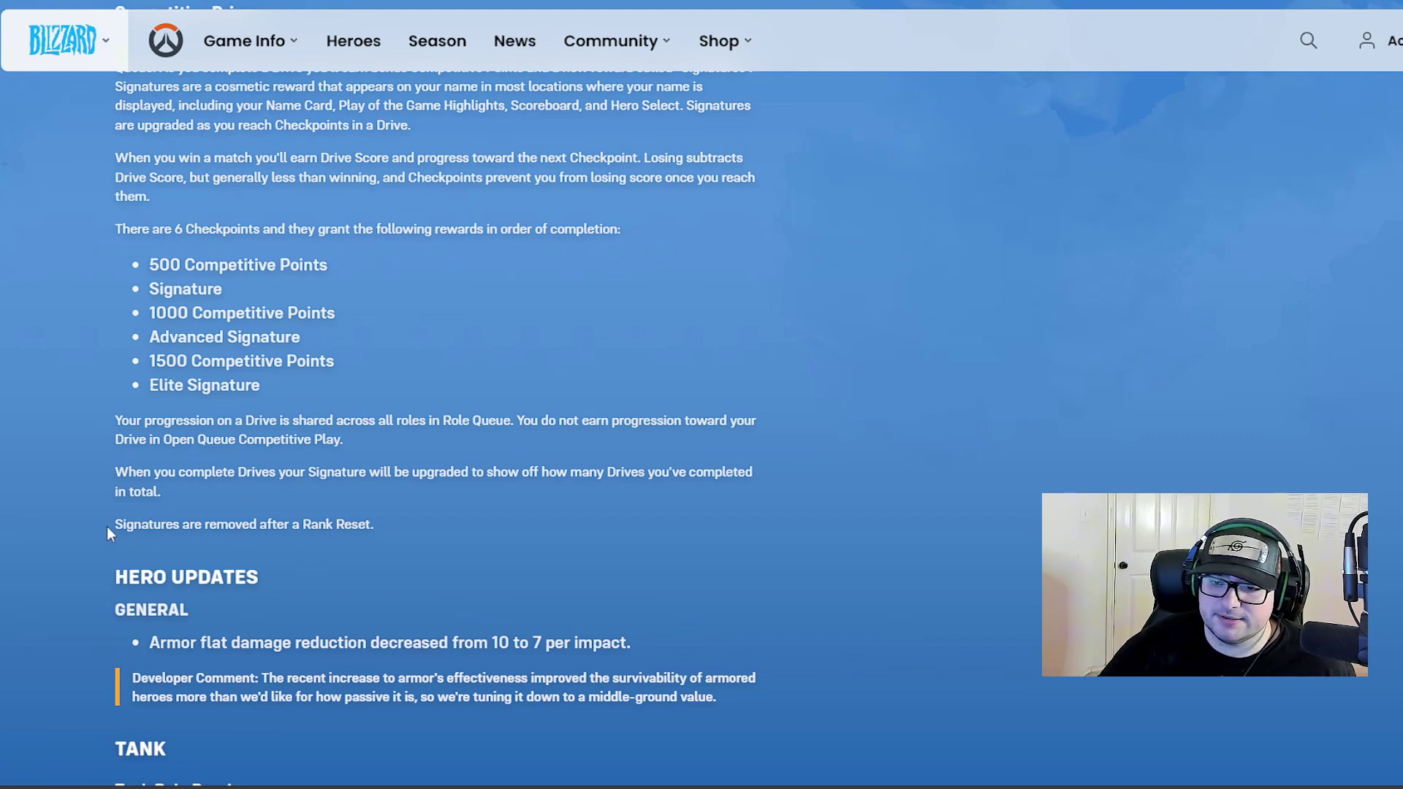
{"action": "left_click_drag", "start_coordinate": [108, 523], "coordinate": [372, 530]}
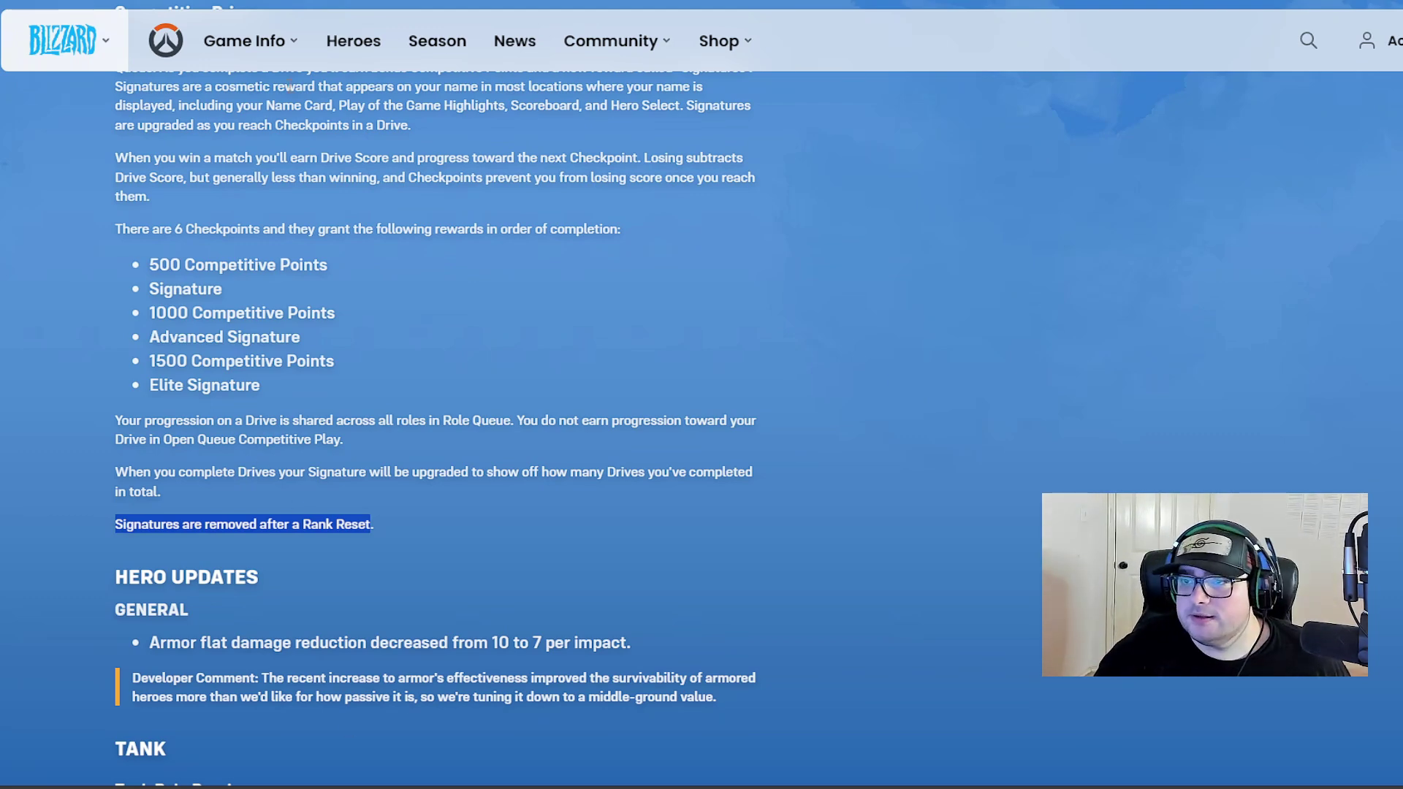
{"action": "scroll", "coordinate": [492, 440], "scroll_direction": "up", "scroll_amount": 1}
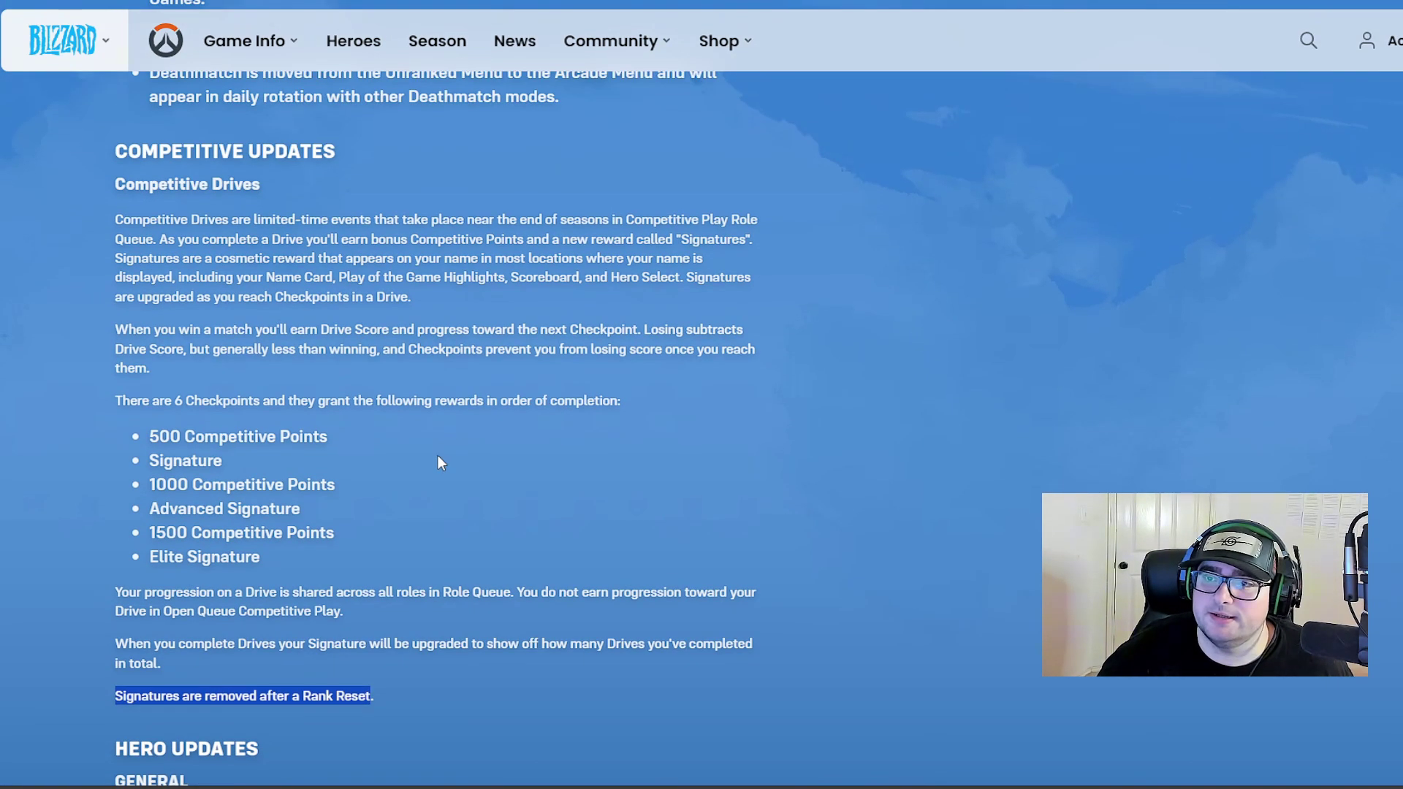
{"action": "scroll", "coordinate": [438, 454], "scroll_direction": "down", "scroll_amount": 1}
{"action": "scroll", "coordinate": [435, 419], "scroll_direction": "up", "scroll_amount": 1}
{"action": "scroll", "coordinate": [434, 421], "scroll_direction": "up", "scroll_amount": 1}
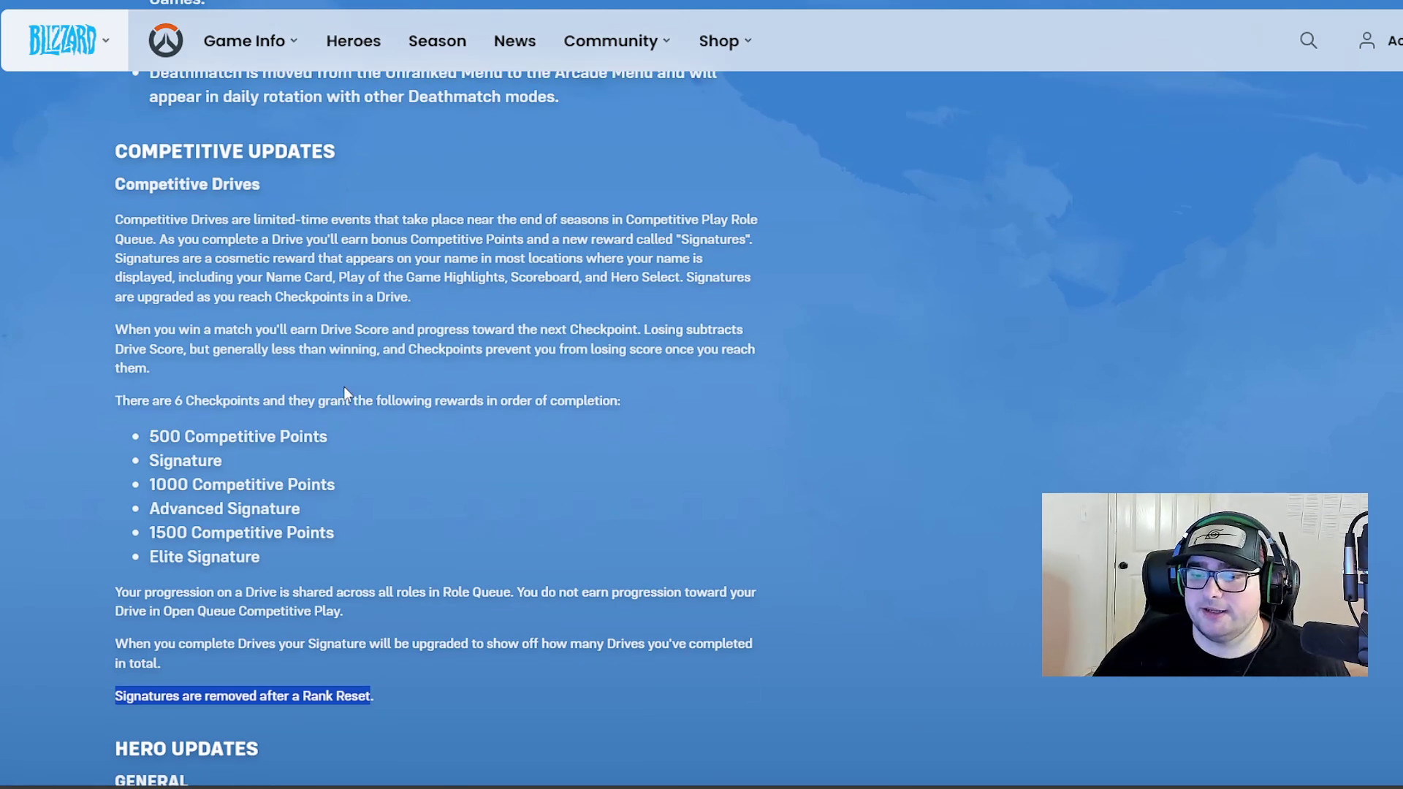
{"action": "scroll", "coordinate": [365, 393], "scroll_direction": "down", "scroll_amount": 2}
{"action": "scroll", "coordinate": [301, 603], "scroll_direction": "down", "scroll_amount": 3}
{"action": "scroll", "coordinate": [93, 356], "scroll_direction": "down", "scroll_amount": 1}
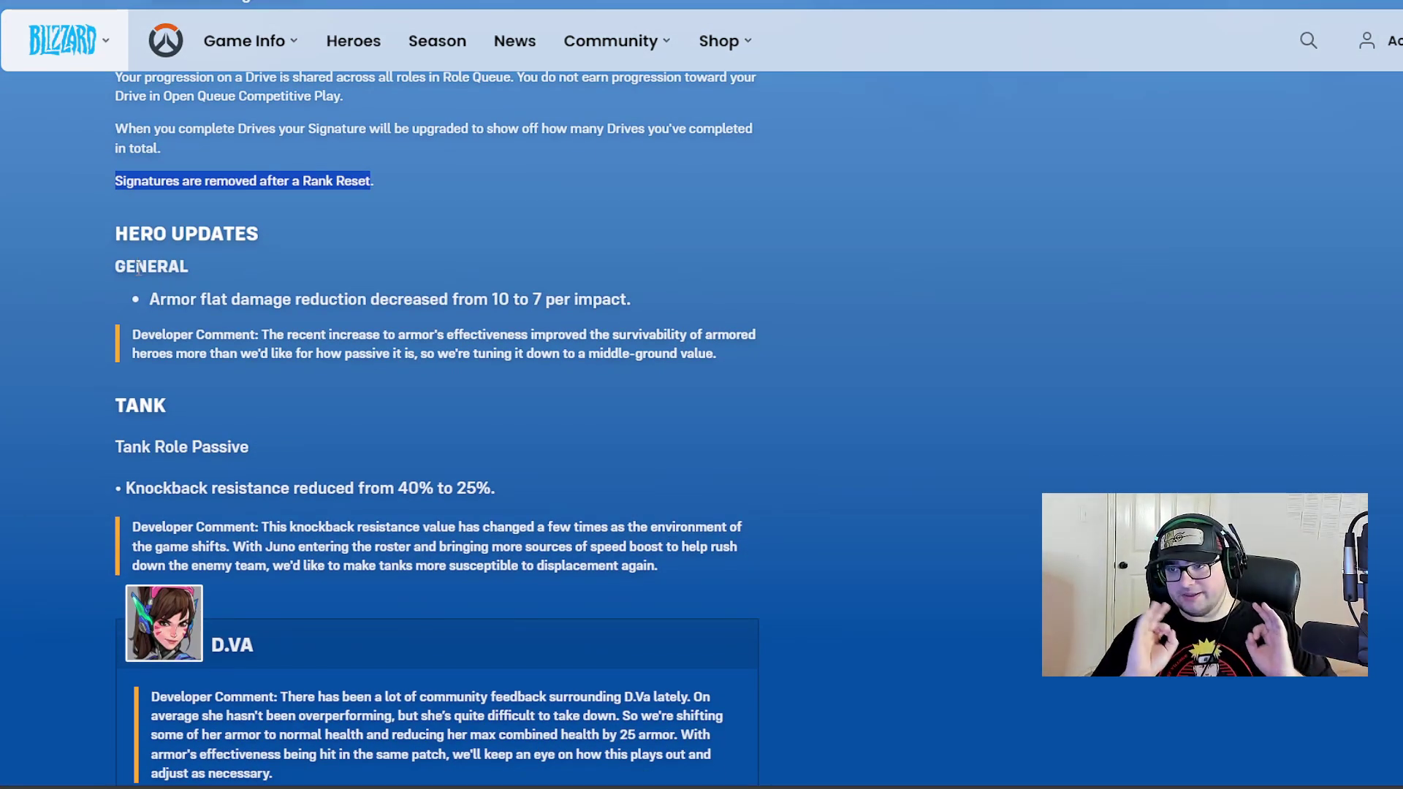
{"action": "left_click", "coordinate": [568, 195]}
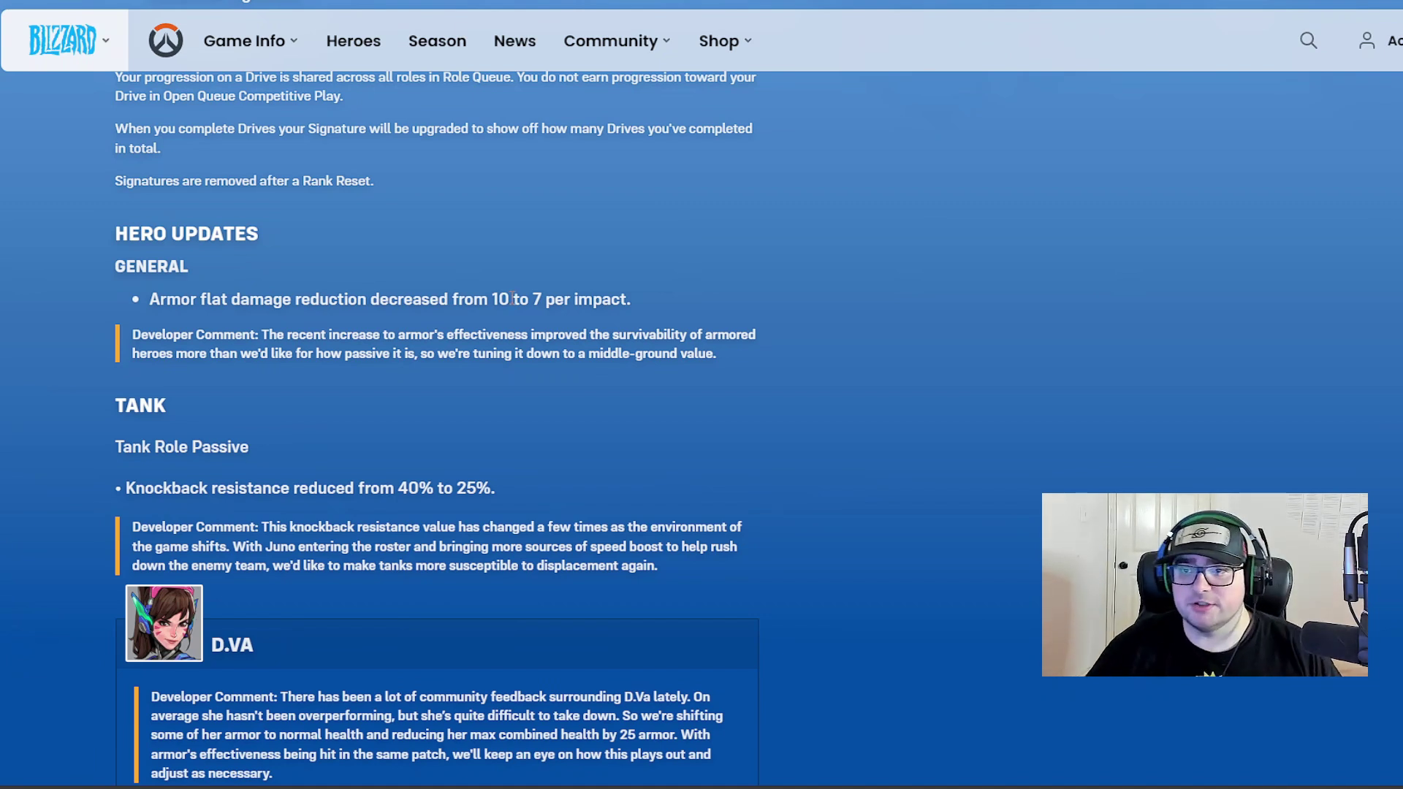
{"action": "scroll", "coordinate": [68, 358], "scroll_direction": "down", "scroll_amount": 1}
{"action": "scroll", "coordinate": [189, 296], "scroll_direction": "down", "scroll_amount": 1}
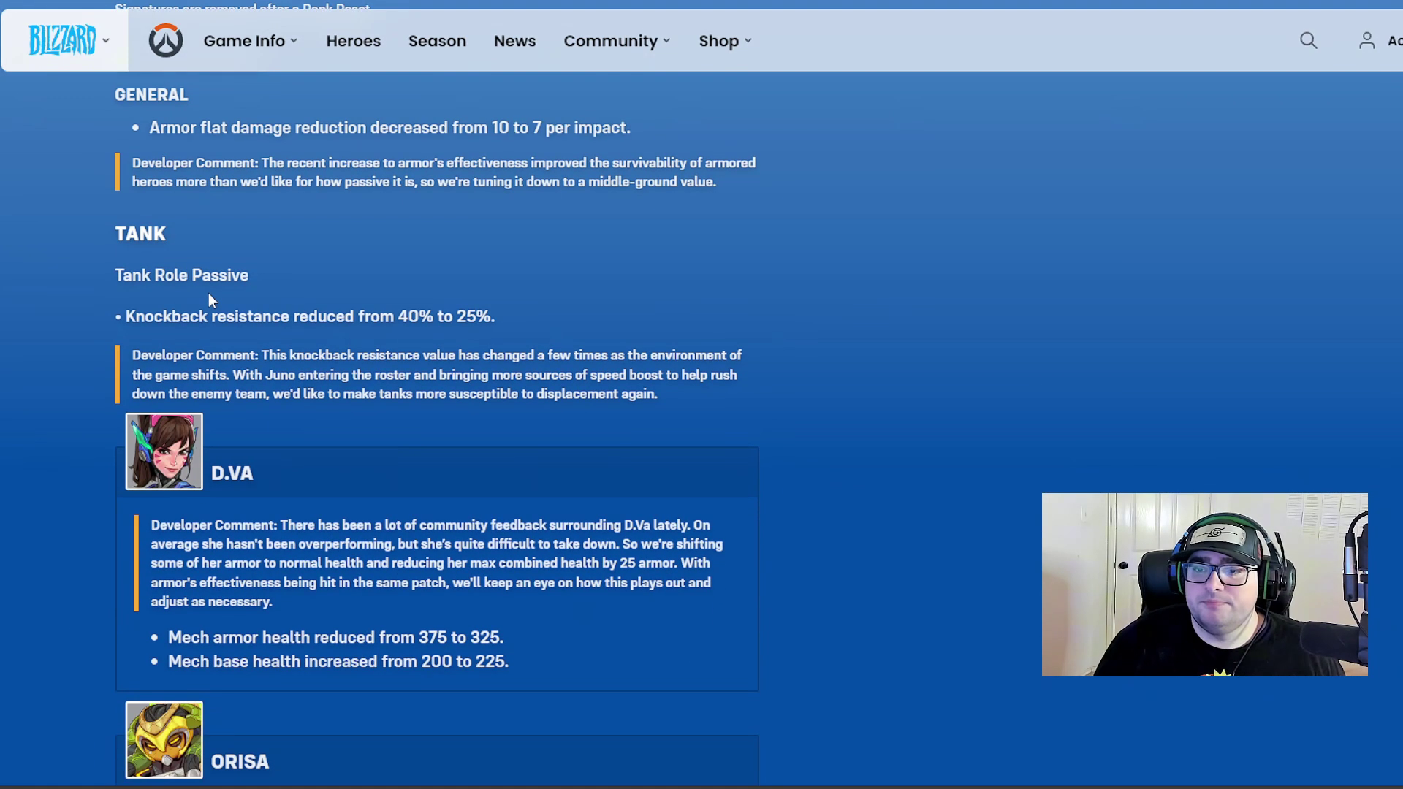
{"action": "scroll", "coordinate": [209, 296], "scroll_direction": "down", "scroll_amount": 1}
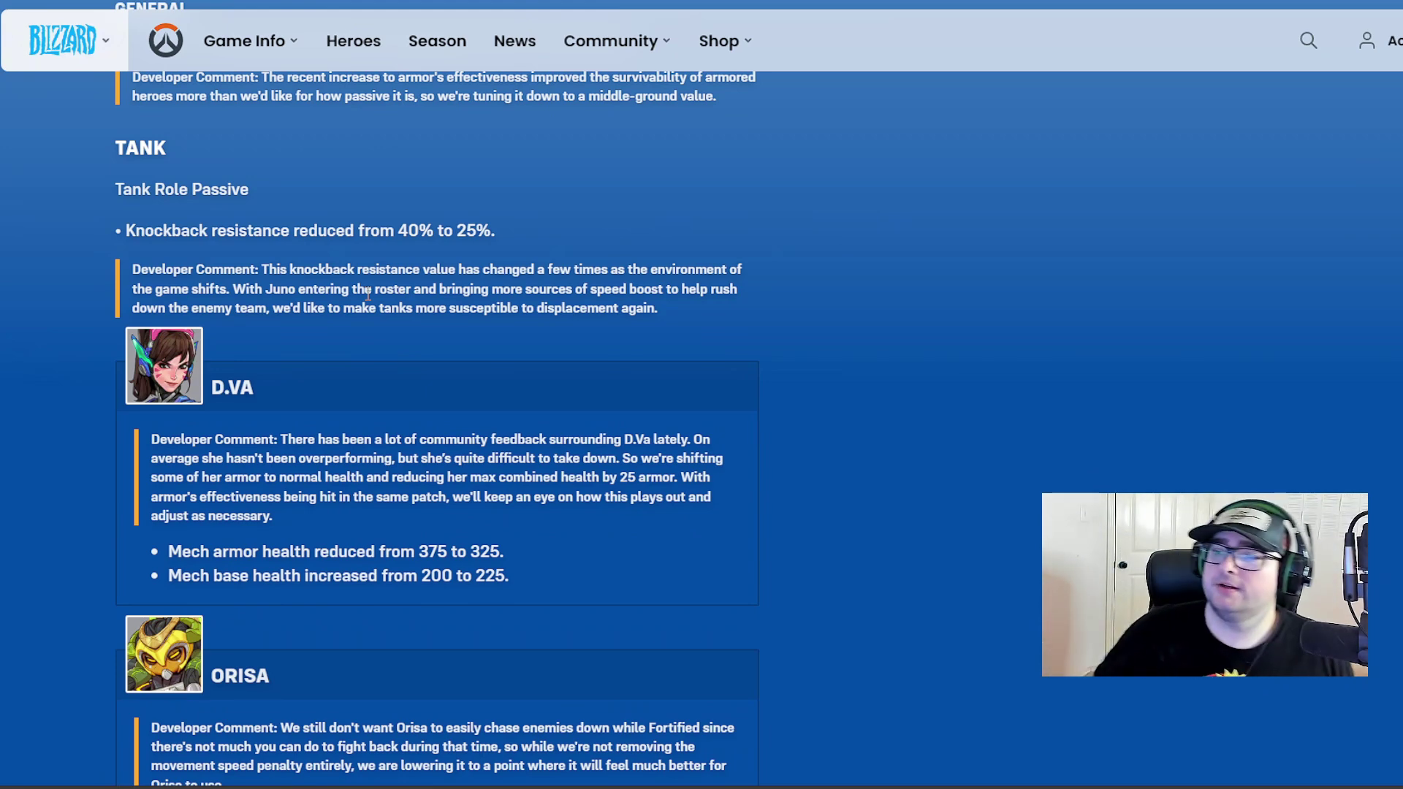
{"action": "scroll", "coordinate": [368, 292], "scroll_direction": "down", "scroll_amount": 3}
{"action": "scroll", "coordinate": [329, 304], "scroll_direction": "up", "scroll_amount": 2}
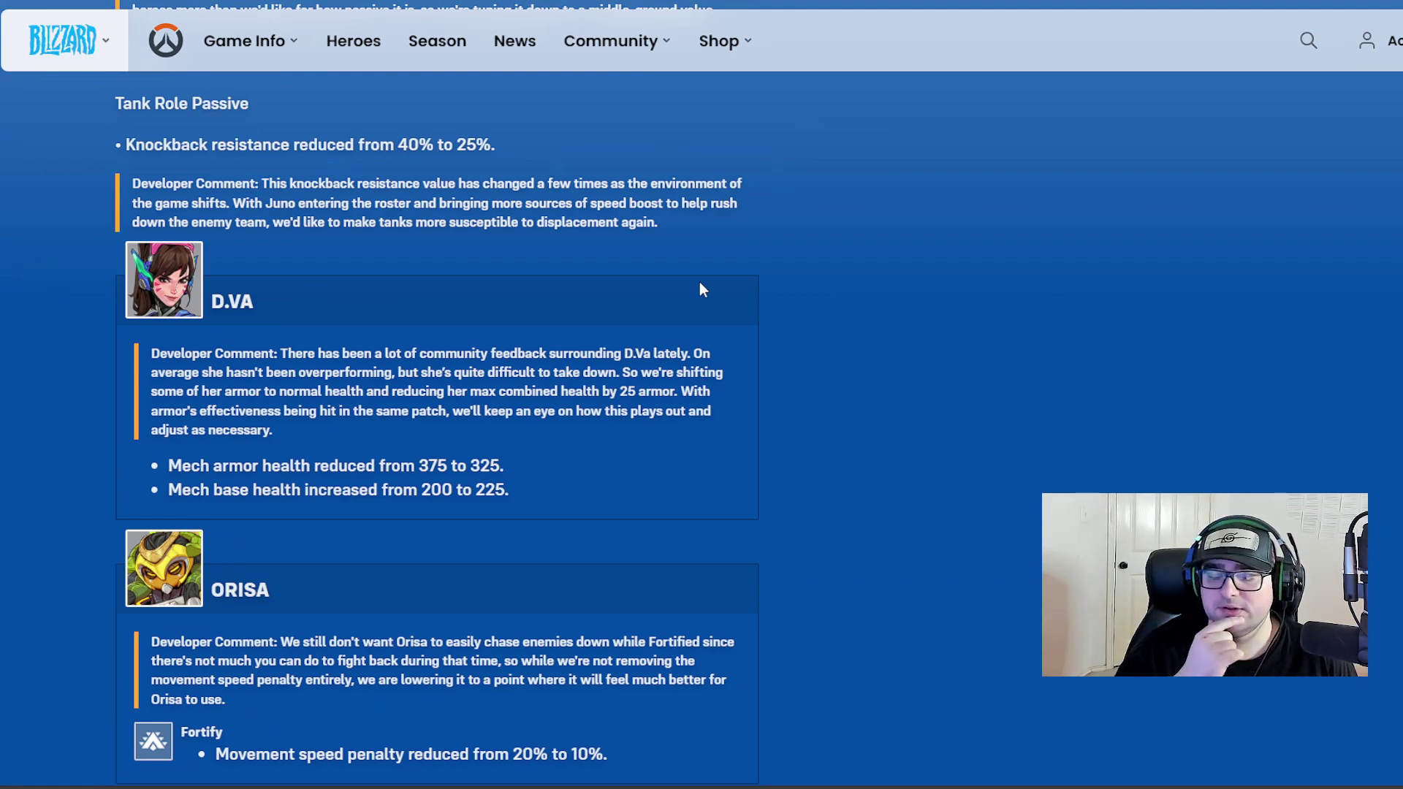
{"action": "scroll", "coordinate": [416, 306], "scroll_direction": "down", "scroll_amount": 1}
{"action": "scroll", "coordinate": [38, 217], "scroll_direction": "down", "scroll_amount": 2}
{"action": "scroll", "coordinate": [181, 181], "scroll_direction": "down", "scroll_amount": 2}
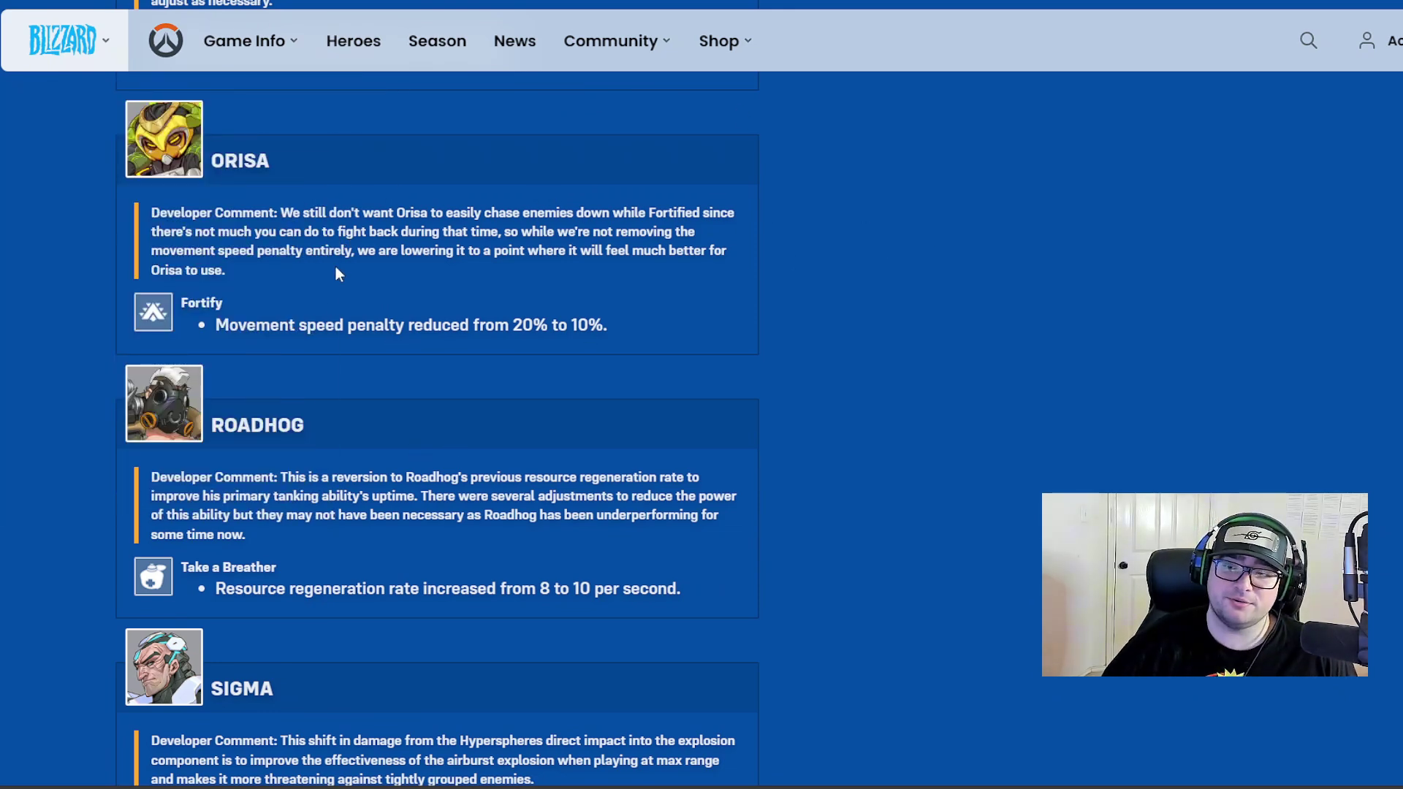
{"action": "left_click_drag", "start_coordinate": [219, 314], "coordinate": [714, 349]}
{"action": "left_click", "coordinate": [713, 350]}
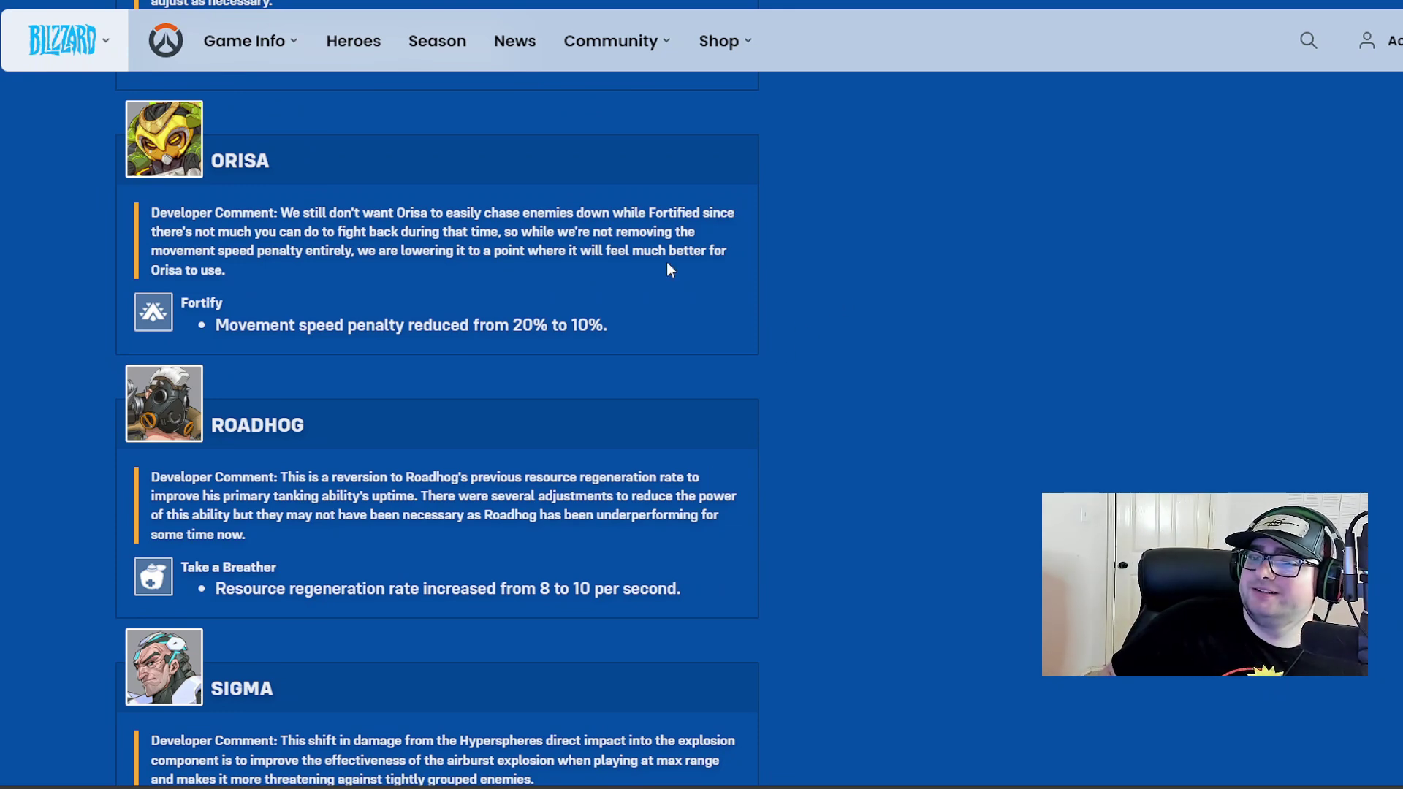
{"action": "scroll", "coordinate": [667, 269], "scroll_direction": "down", "scroll_amount": 2}
{"action": "scroll", "coordinate": [396, 208], "scroll_direction": "up", "scroll_amount": 1}
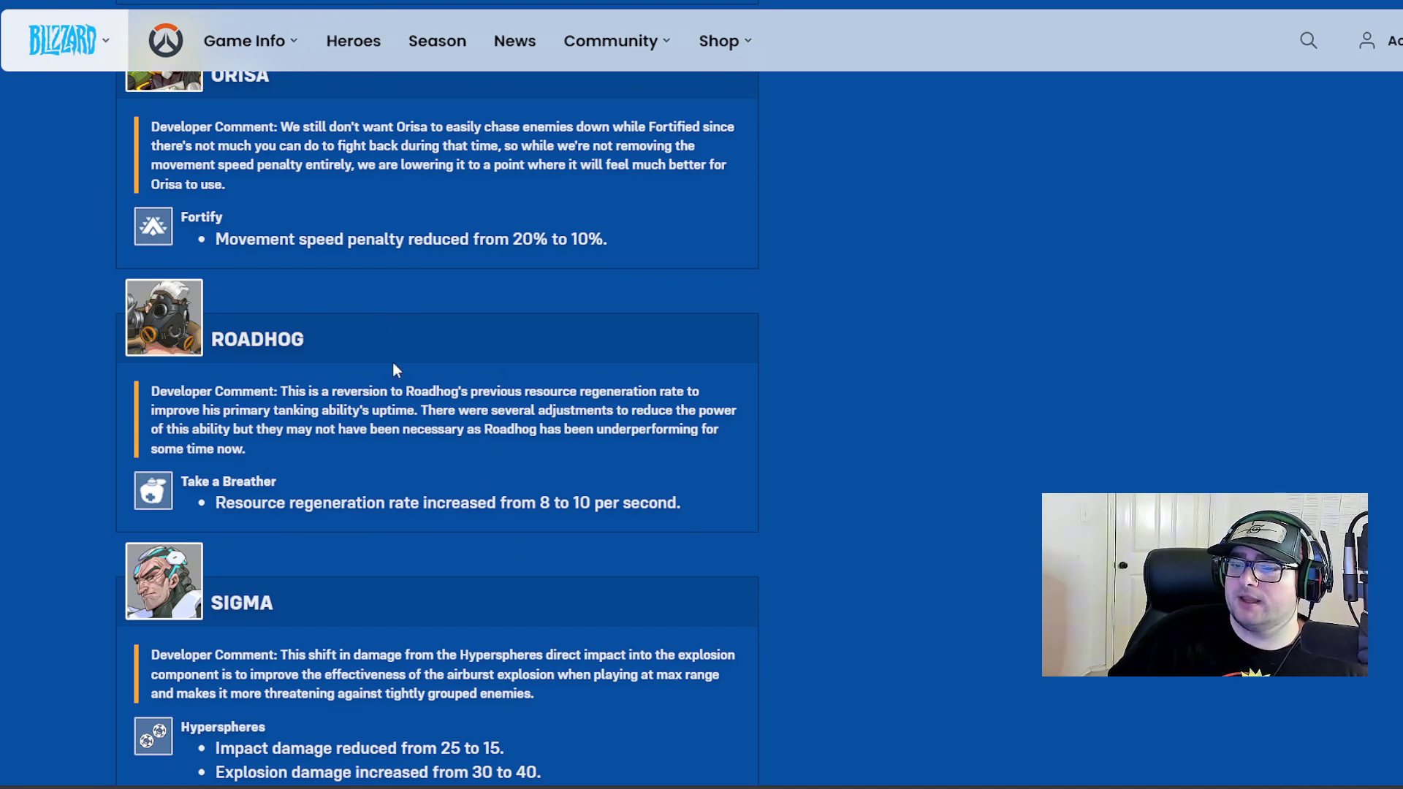
{"action": "scroll", "coordinate": [454, 360], "scroll_direction": "up", "scroll_amount": 2}
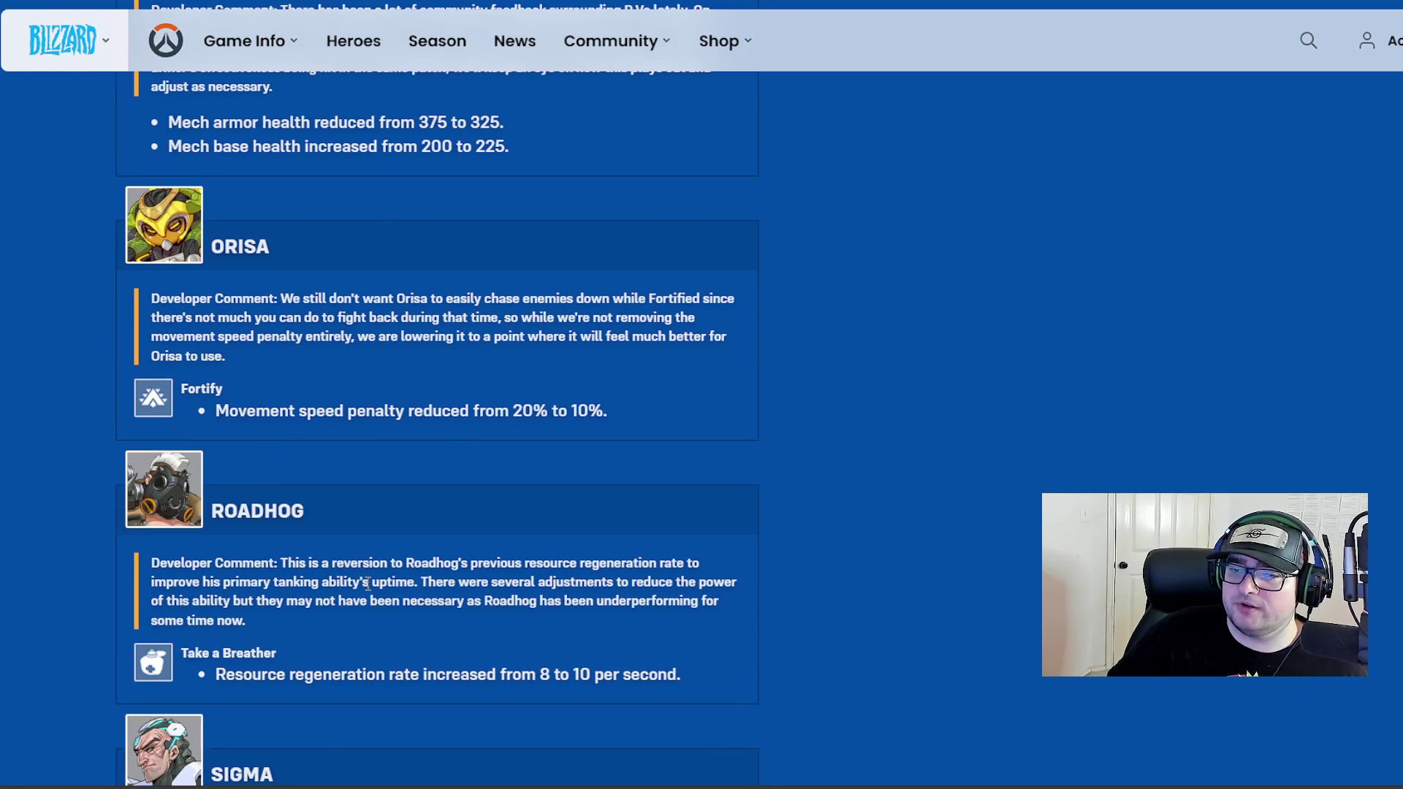
{"action": "scroll", "coordinate": [223, 545], "scroll_direction": "down", "scroll_amount": 1}
{"action": "scroll", "coordinate": [274, 547], "scroll_direction": "down", "scroll_amount": 2}
{"action": "scroll", "coordinate": [420, 549], "scroll_direction": "up", "scroll_amount": 3}
{"action": "scroll", "coordinate": [230, 636], "scroll_direction": "down", "scroll_amount": 1}
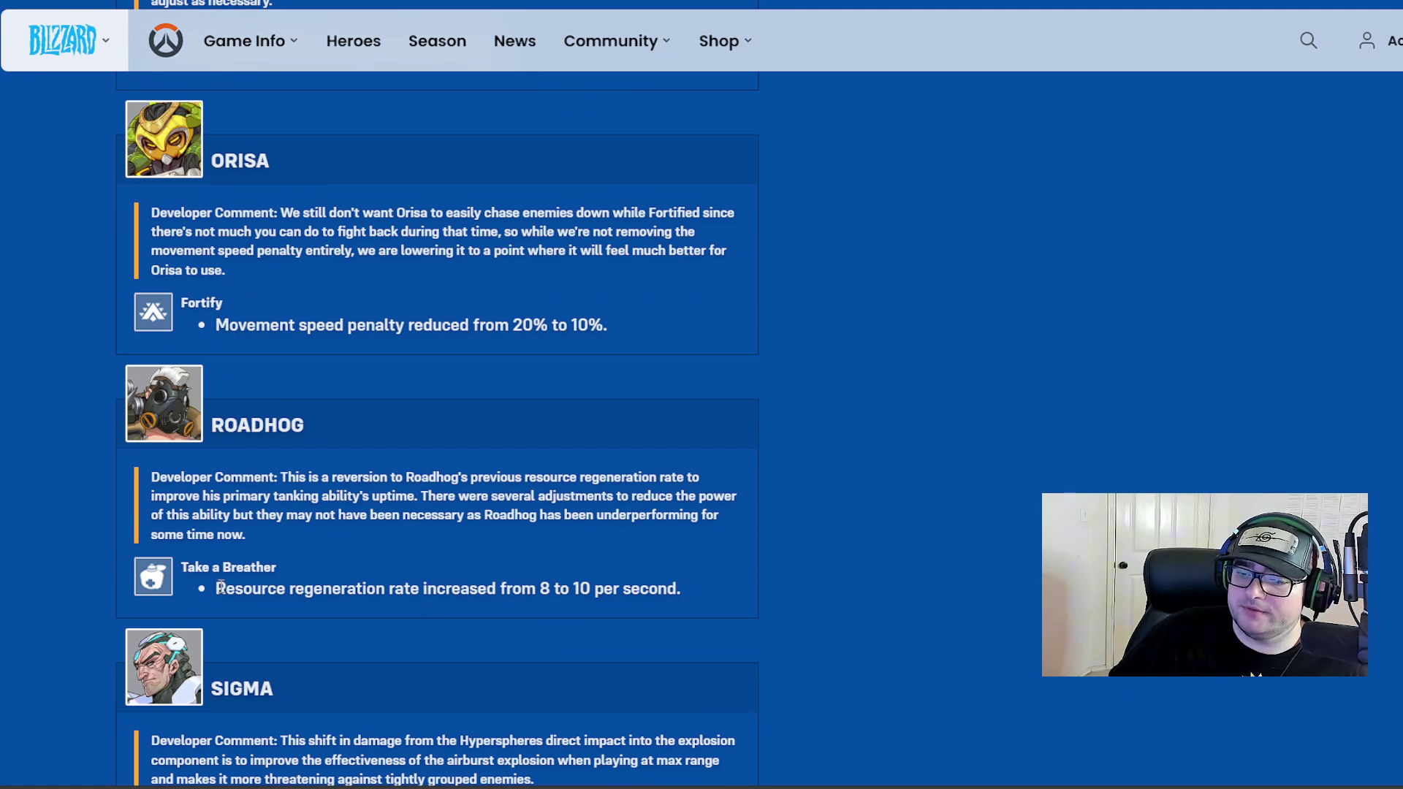
Step: Highlight Roadhog's resource regeneration rate change, then clear the highlight
{"action": "triple_click", "coordinate": [408, 582]}
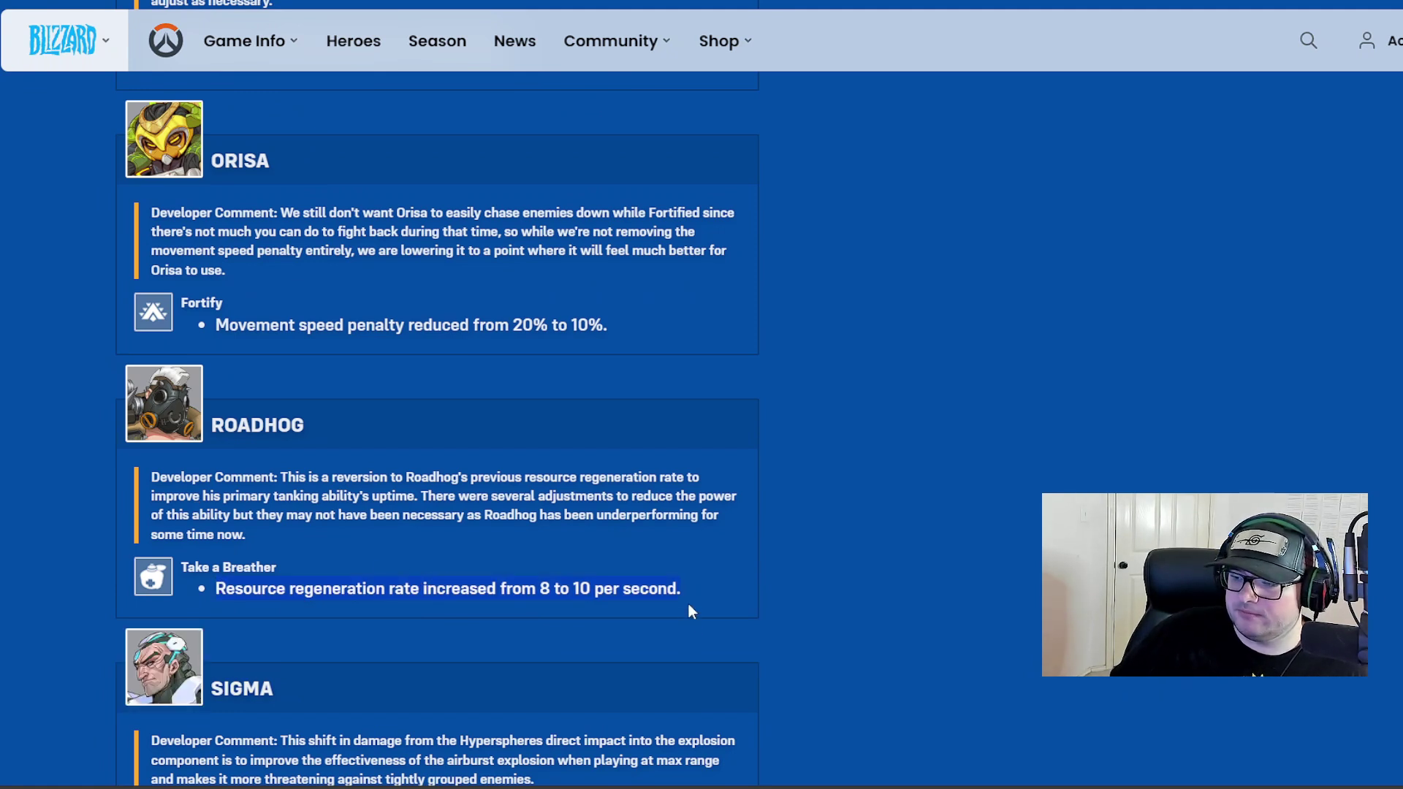
{"action": "left_click", "coordinate": [890, 431]}
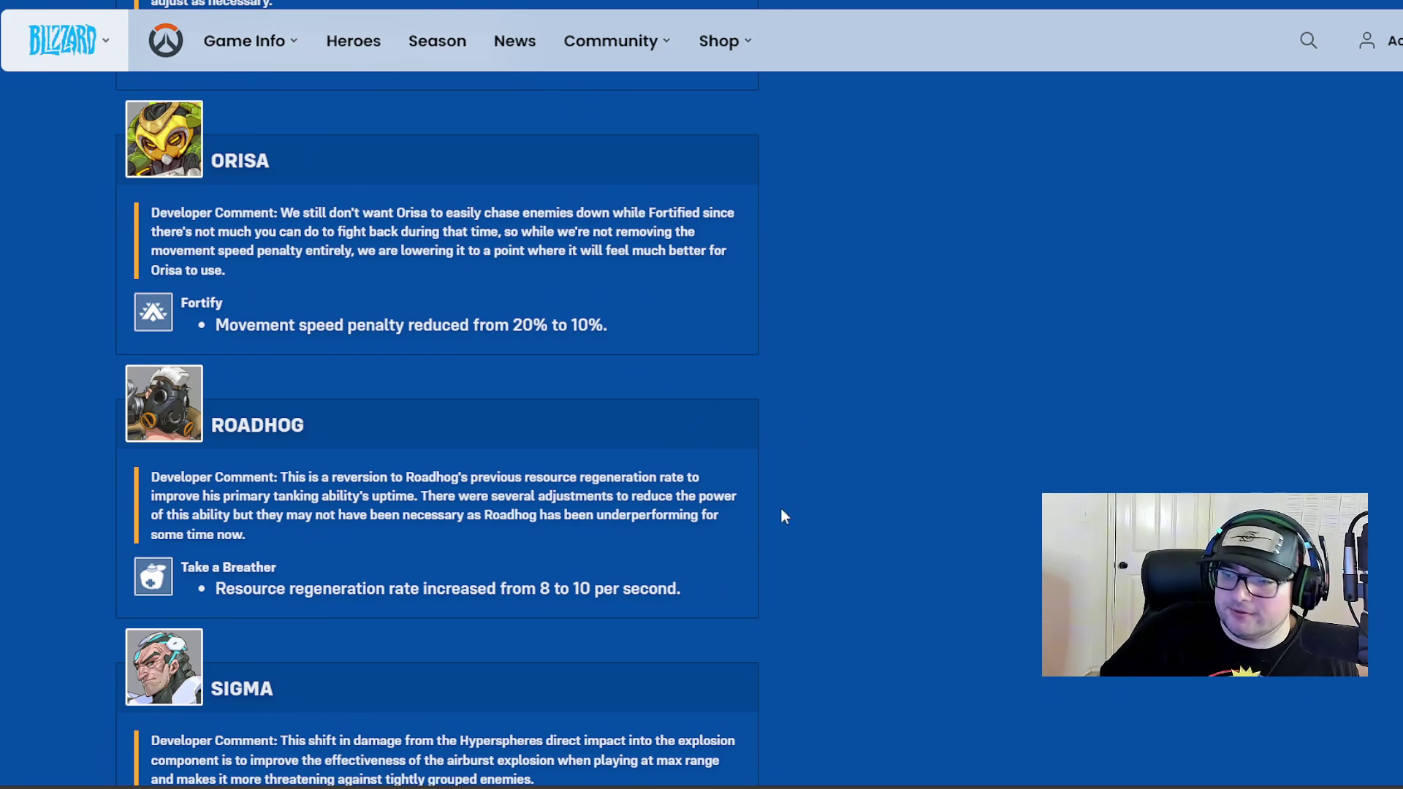
{"action": "scroll", "coordinate": [688, 495], "scroll_direction": "down", "scroll_amount": 3}
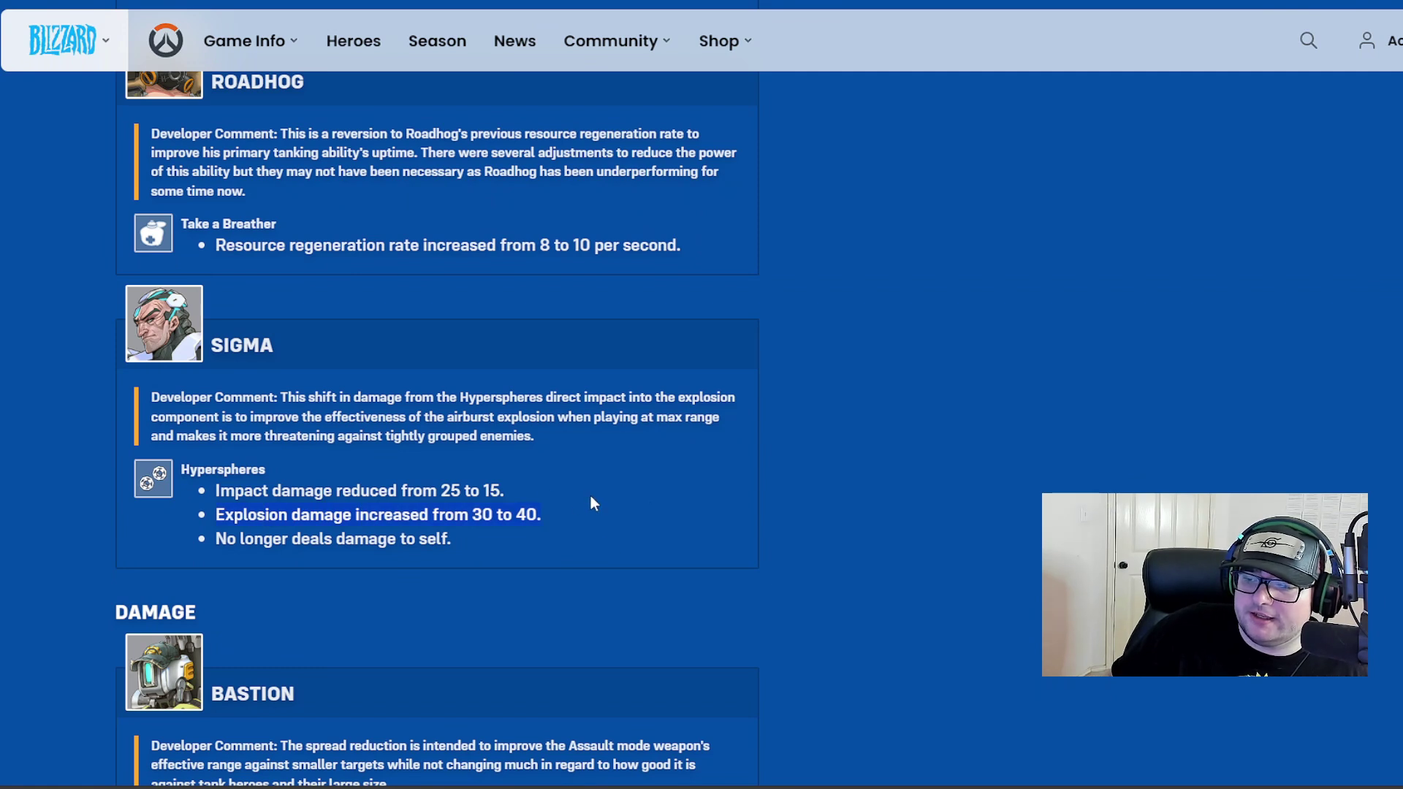
Step: Clear Sigma's explosion damage highlight, then highlight and clear 'No longer deals damage to self.'
{"action": "left_click", "coordinate": [313, 567]}
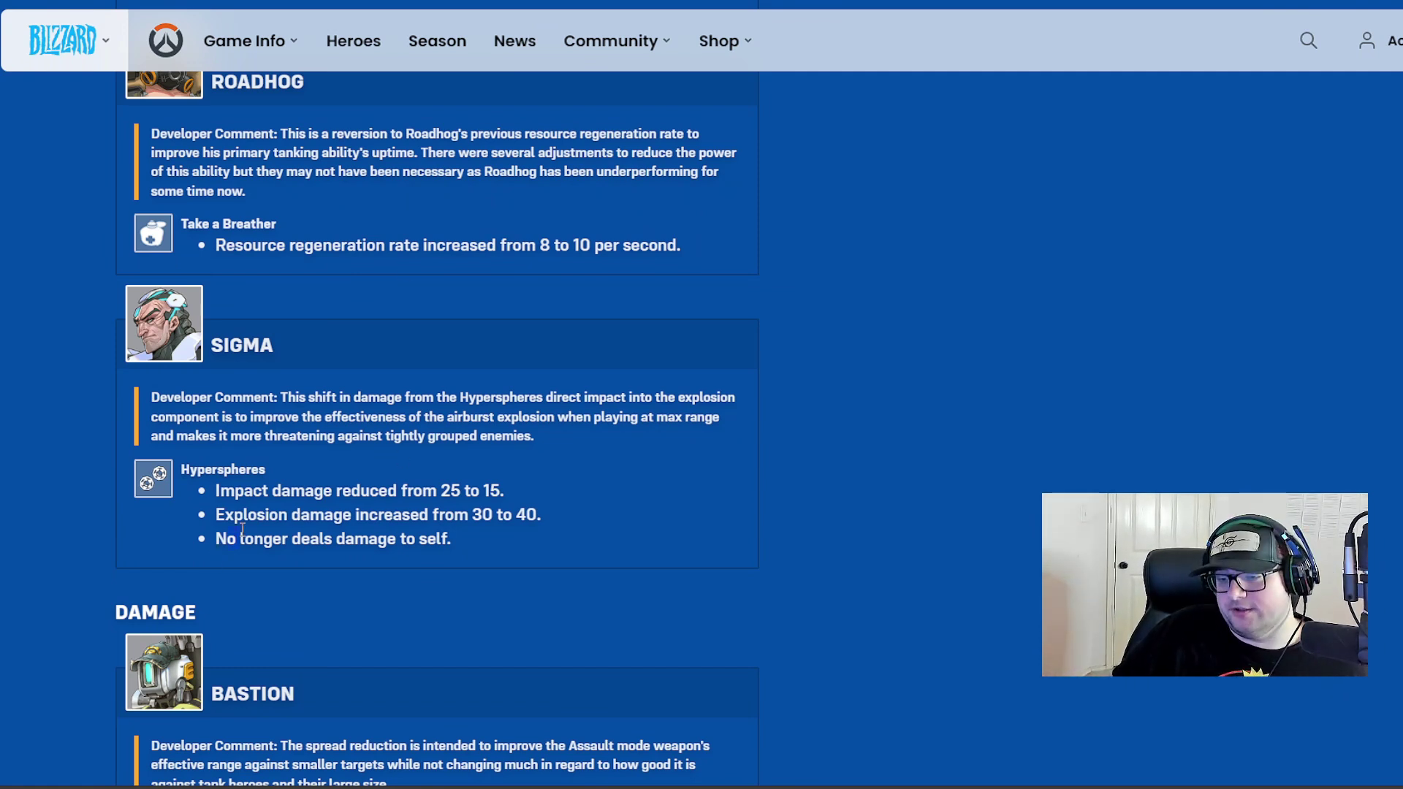
{"action": "left_click_drag", "start_coordinate": [250, 531], "coordinate": [454, 540]}
{"action": "left_click", "coordinate": [407, 564]}
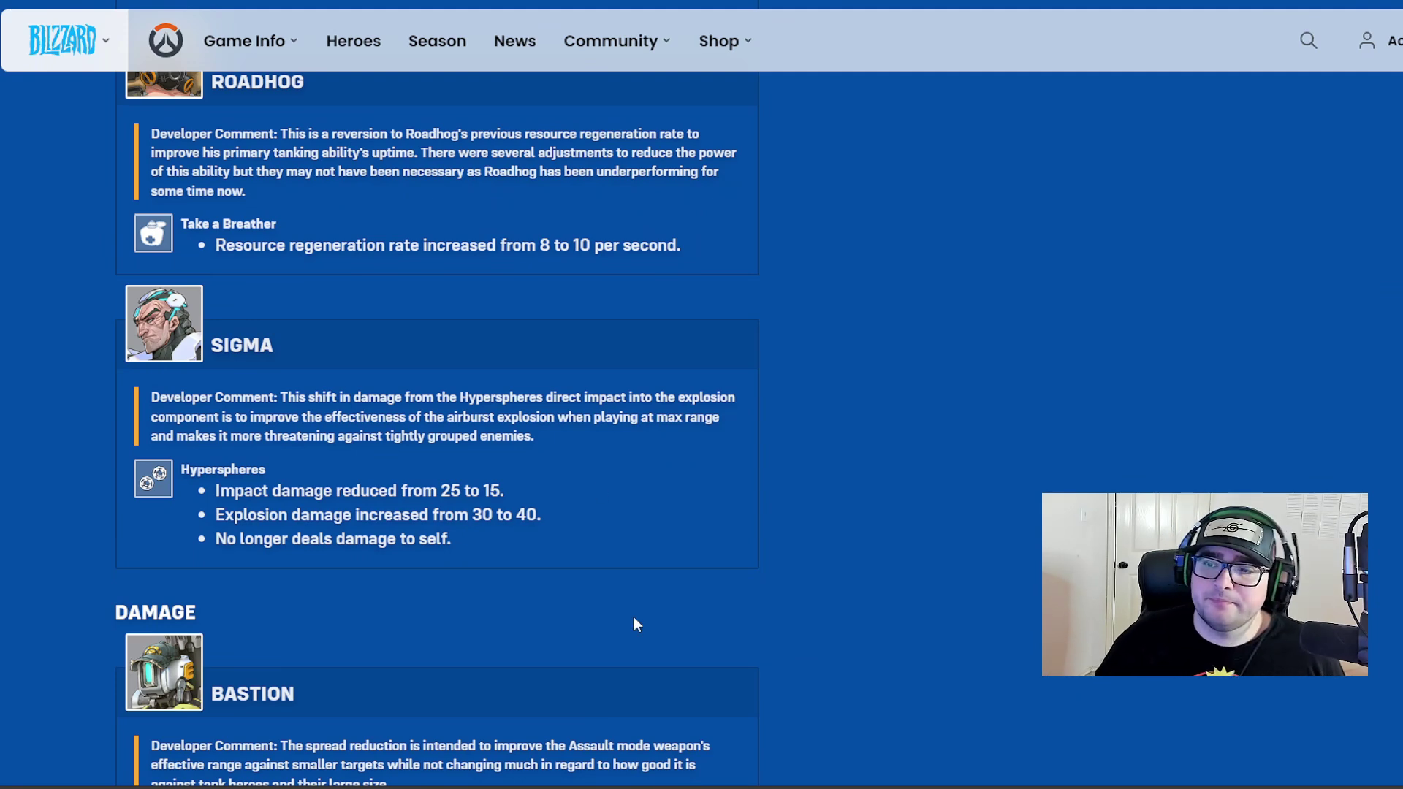
{"action": "scroll", "coordinate": [500, 261], "scroll_direction": "down", "scroll_amount": 2}
{"action": "scroll", "coordinate": [550, 255], "scroll_direction": "down", "scroll_amount": 1}
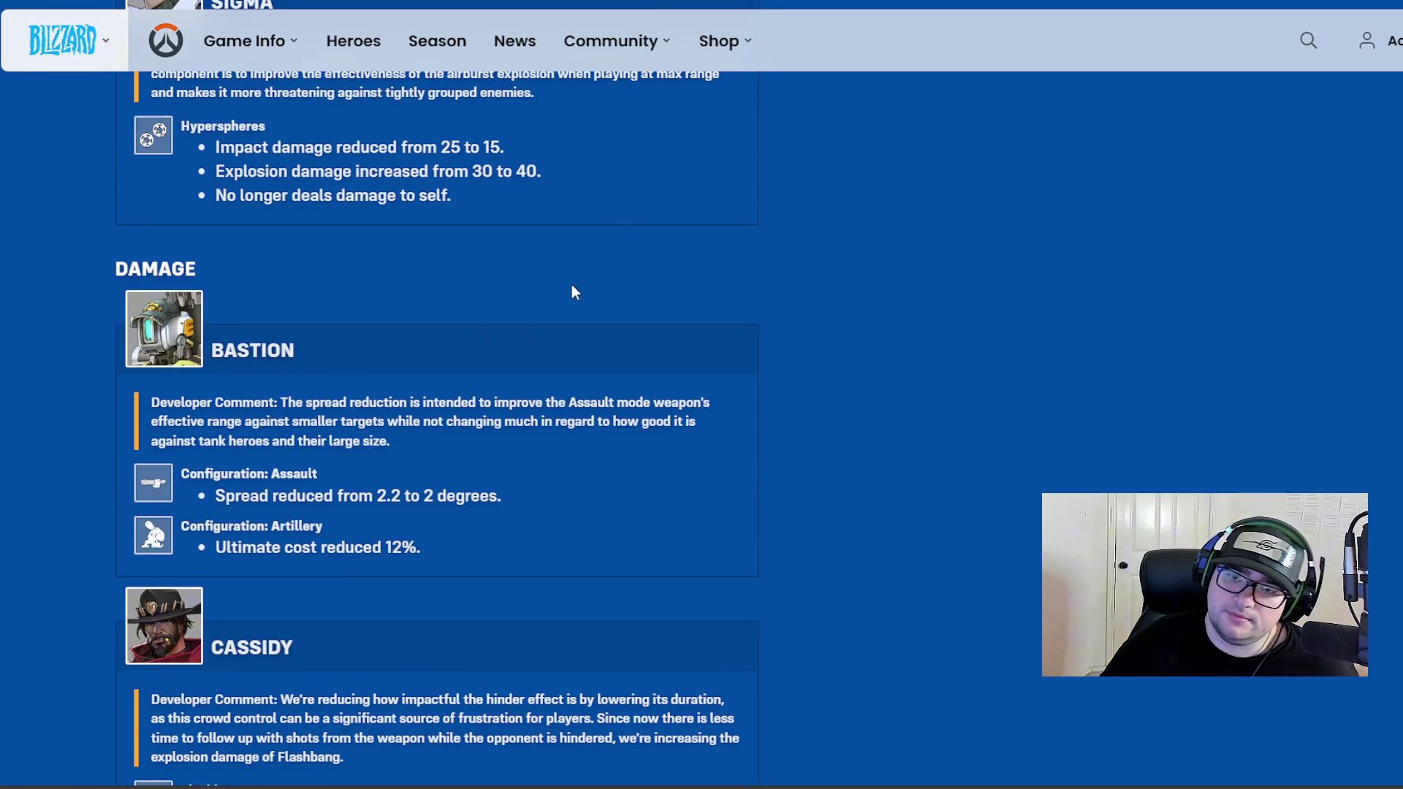
{"action": "scroll", "coordinate": [479, 374], "scroll_direction": "down", "scroll_amount": 1}
{"action": "scroll", "coordinate": [435, 312], "scroll_direction": "down", "scroll_amount": 1}
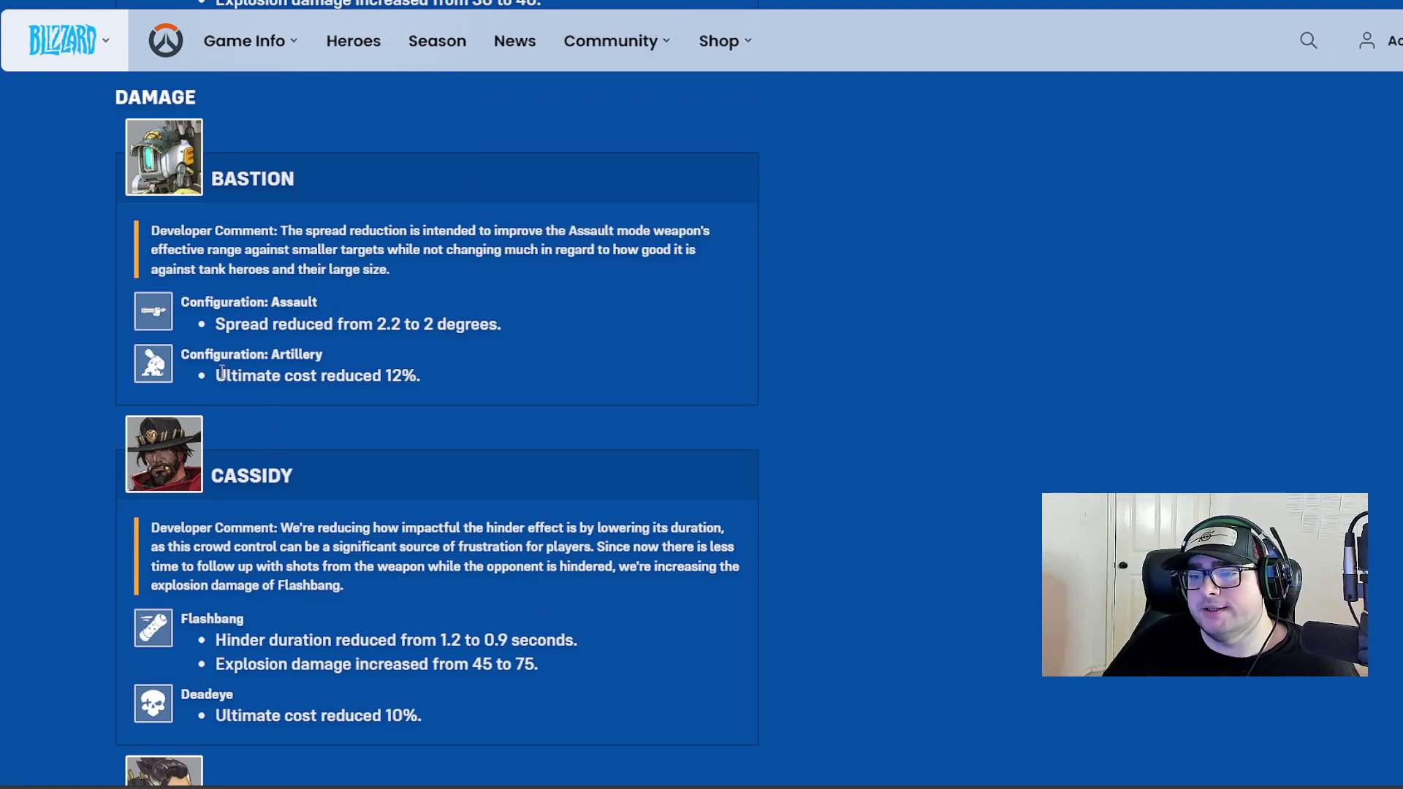
Step: Highlight Bastion's 'Configuration: Artillery' heading
{"action": "left_click_drag", "start_coordinate": [216, 351], "coordinate": [322, 349]}
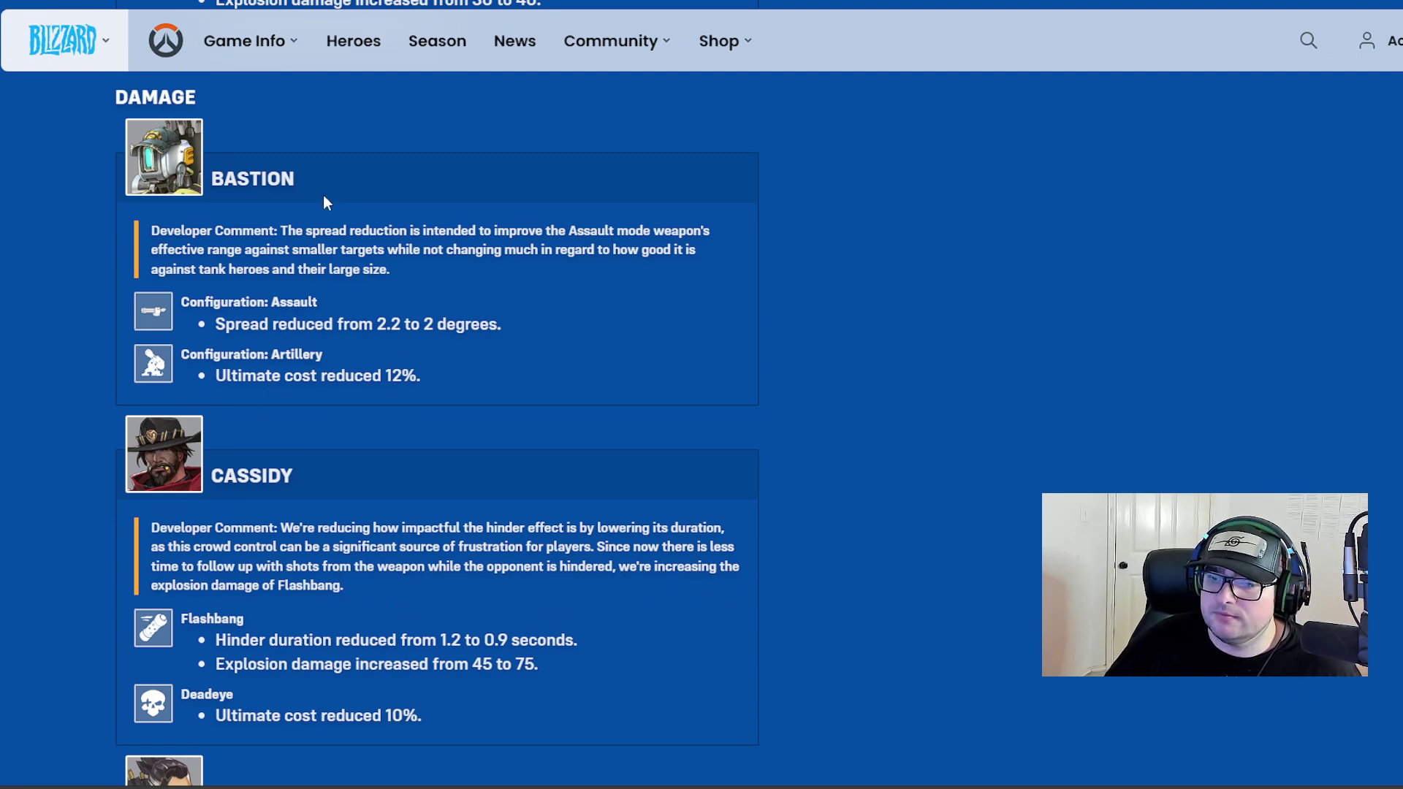
{"action": "scroll", "coordinate": [385, 286], "scroll_direction": "down", "scroll_amount": 1}
{"action": "scroll", "coordinate": [385, 286], "scroll_direction": "up", "scroll_amount": 1}
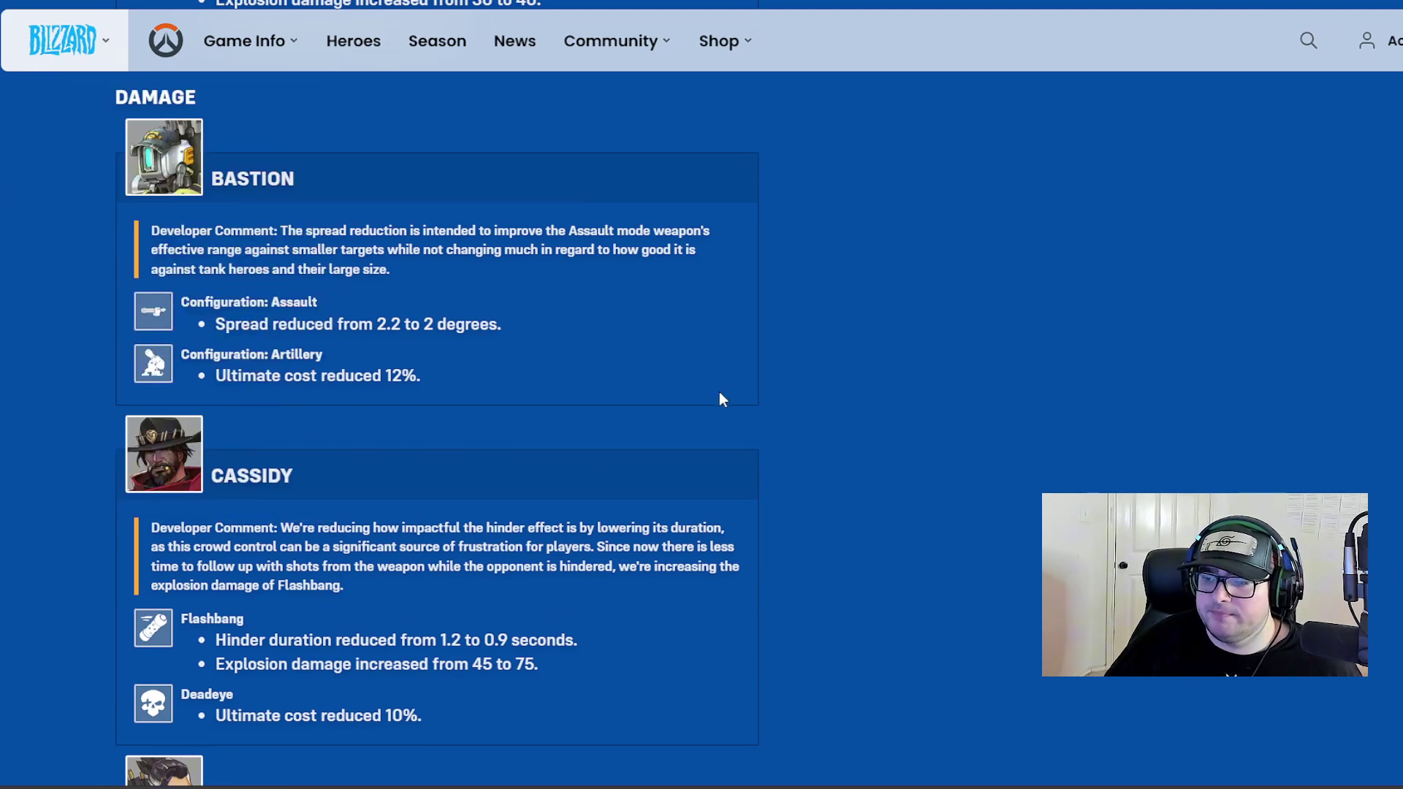
{"action": "scroll", "coordinate": [539, 227], "scroll_direction": "down", "scroll_amount": 2}
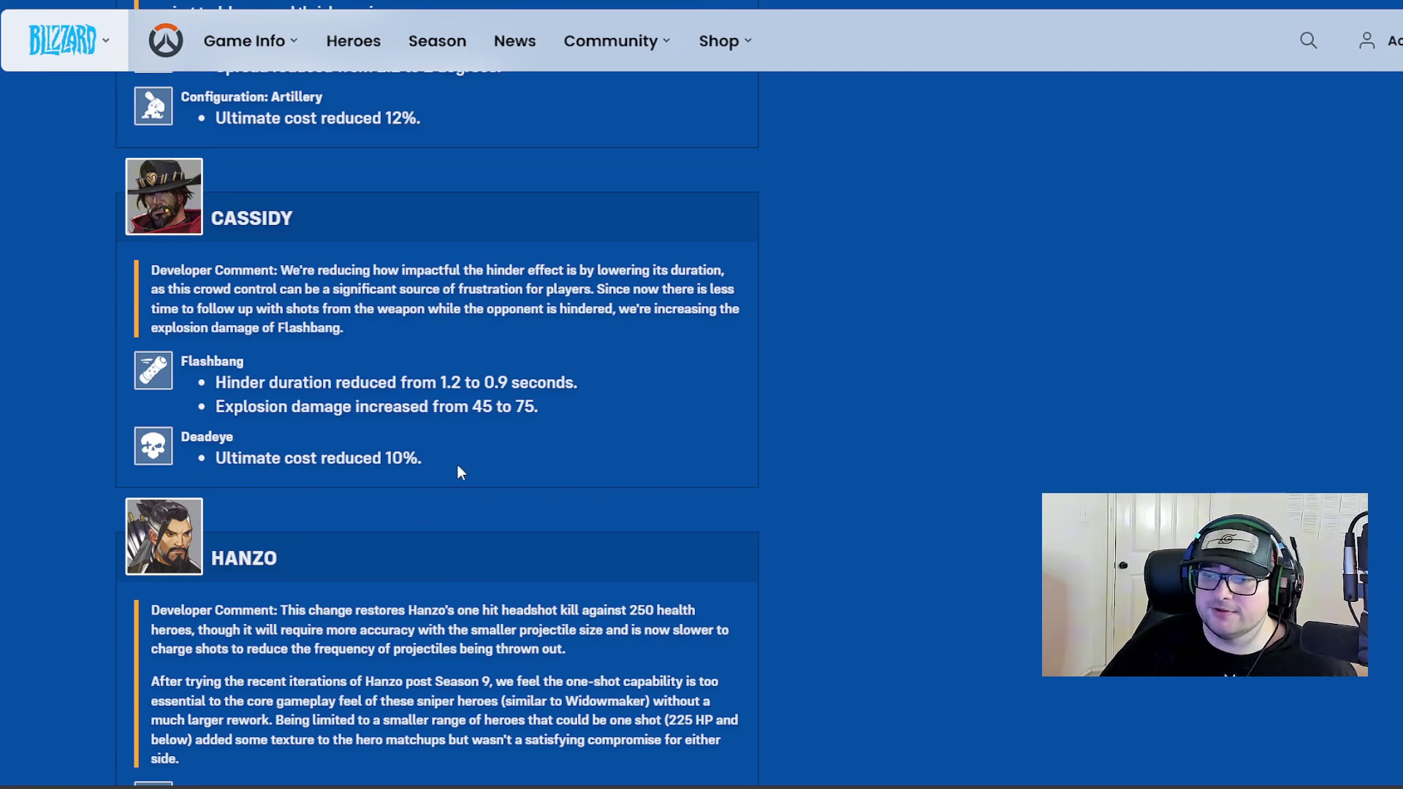
{"action": "scroll", "coordinate": [345, 388], "scroll_direction": "down", "scroll_amount": 2}
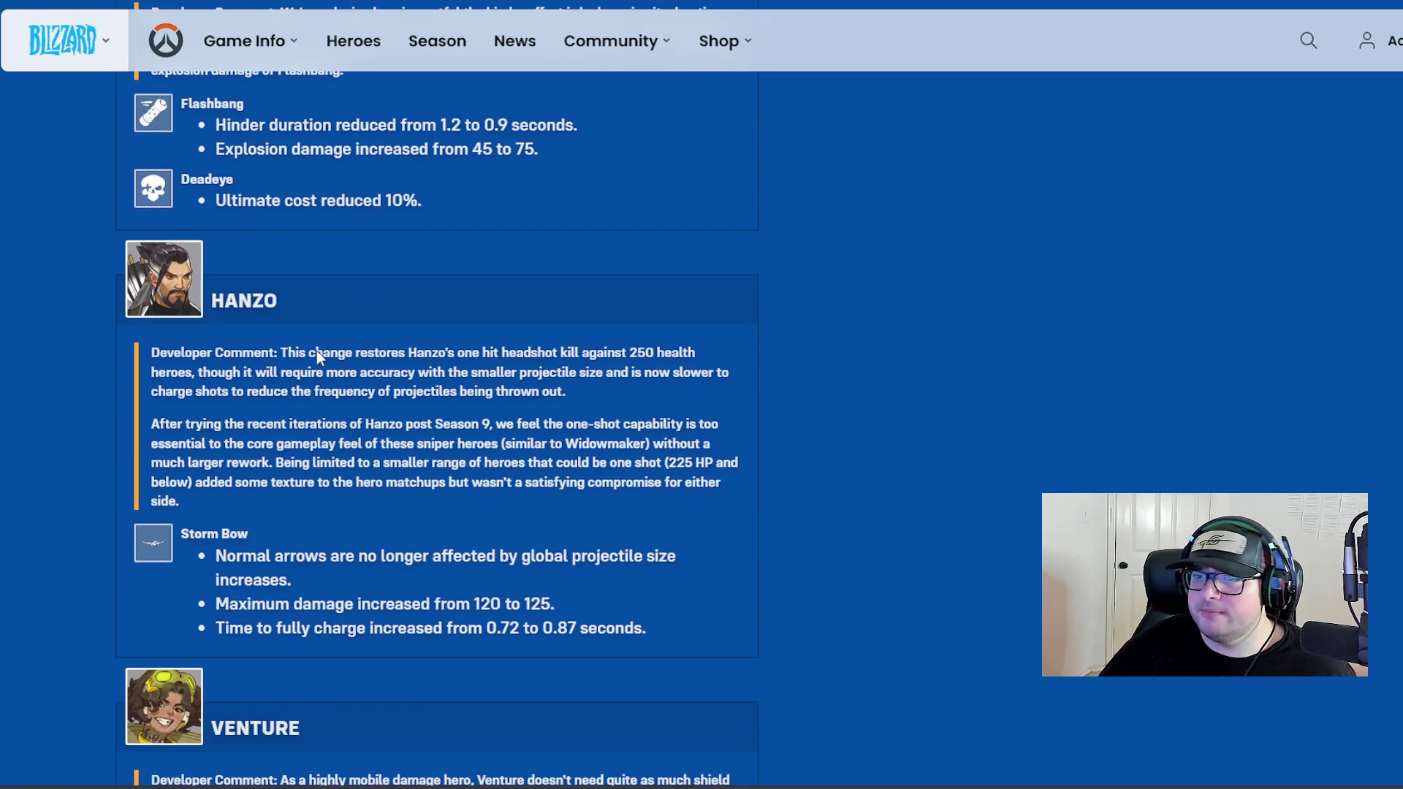
{"action": "scroll", "coordinate": [322, 336], "scroll_direction": "down", "scroll_amount": 1}
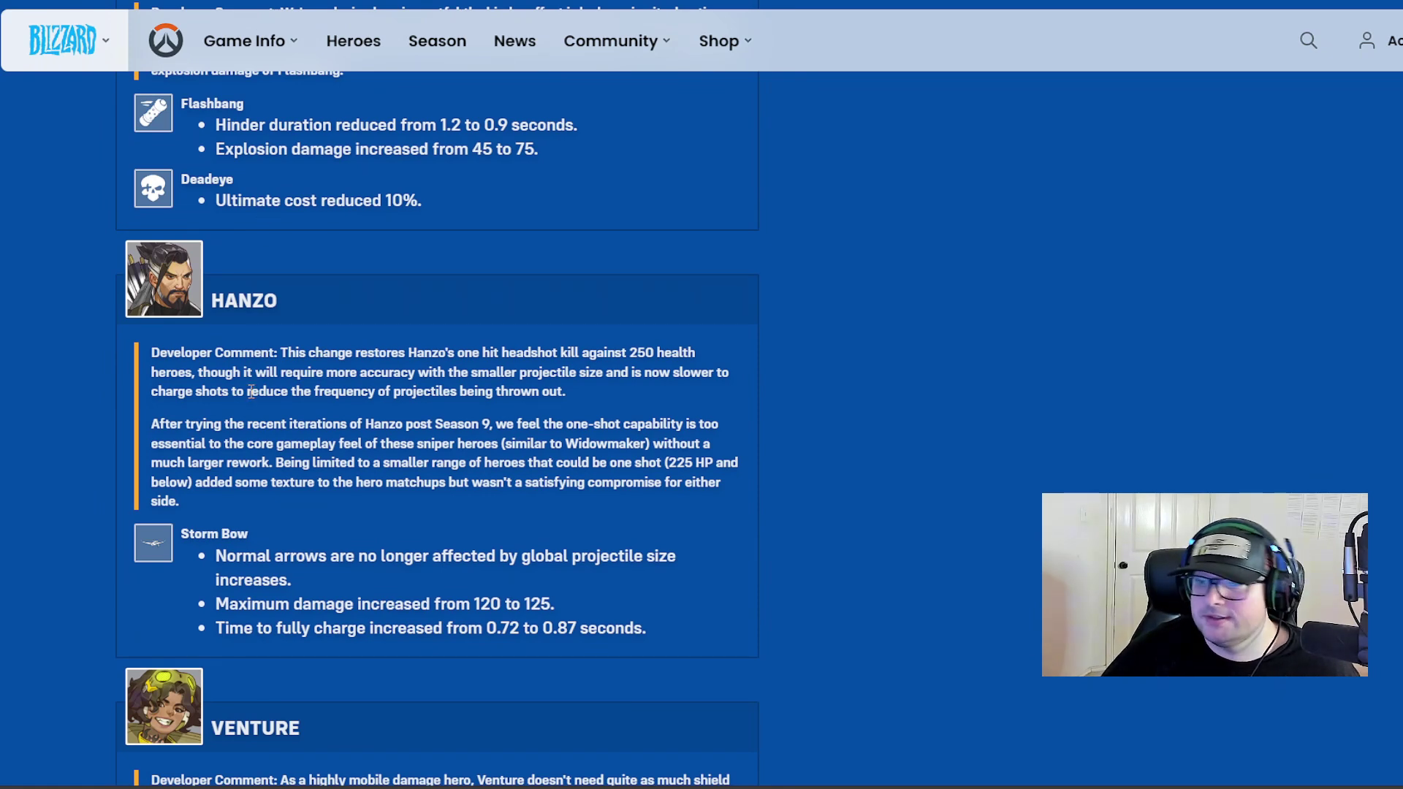
{"action": "scroll", "coordinate": [246, 253], "scroll_direction": "down", "scroll_amount": 1}
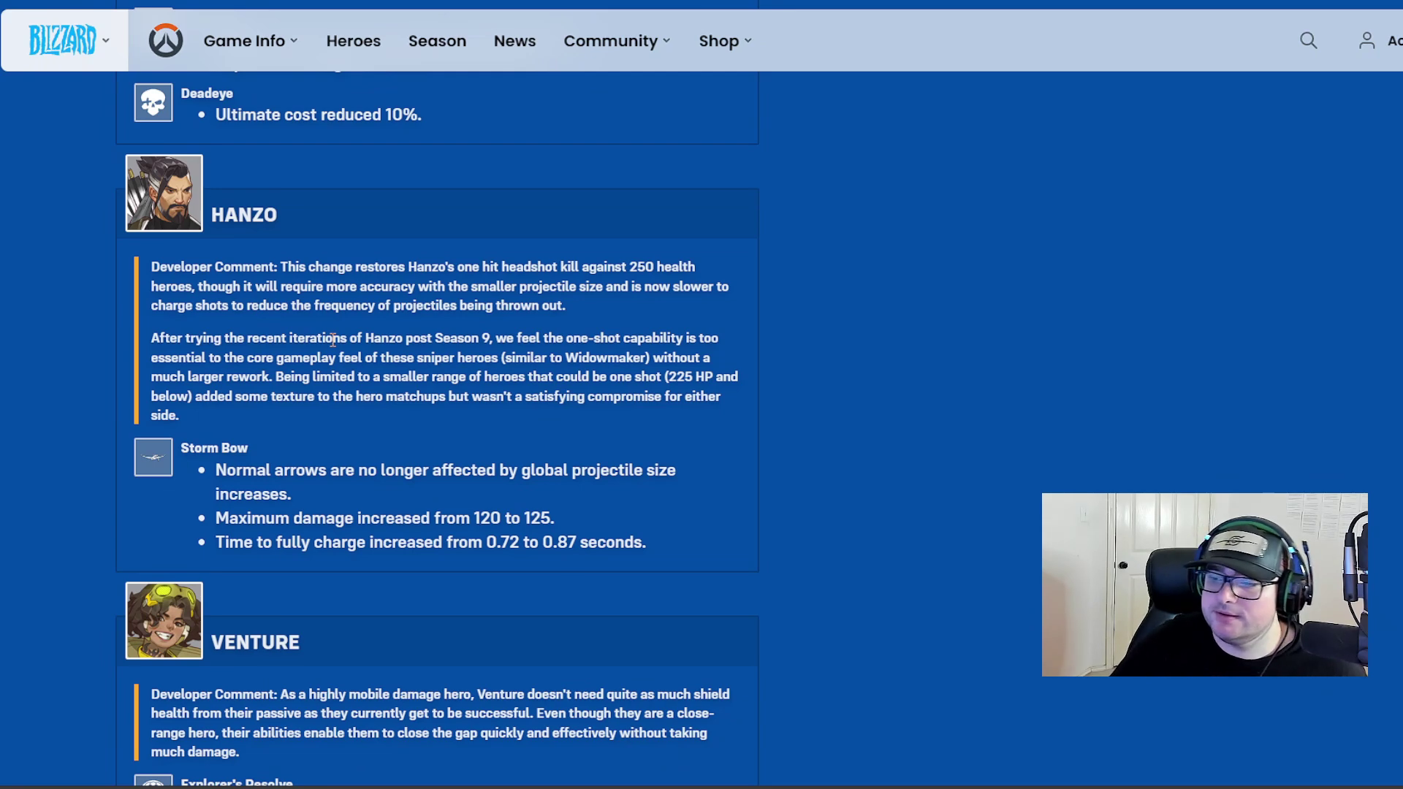
{"action": "scroll", "coordinate": [447, 349], "scroll_direction": "down", "scroll_amount": 1}
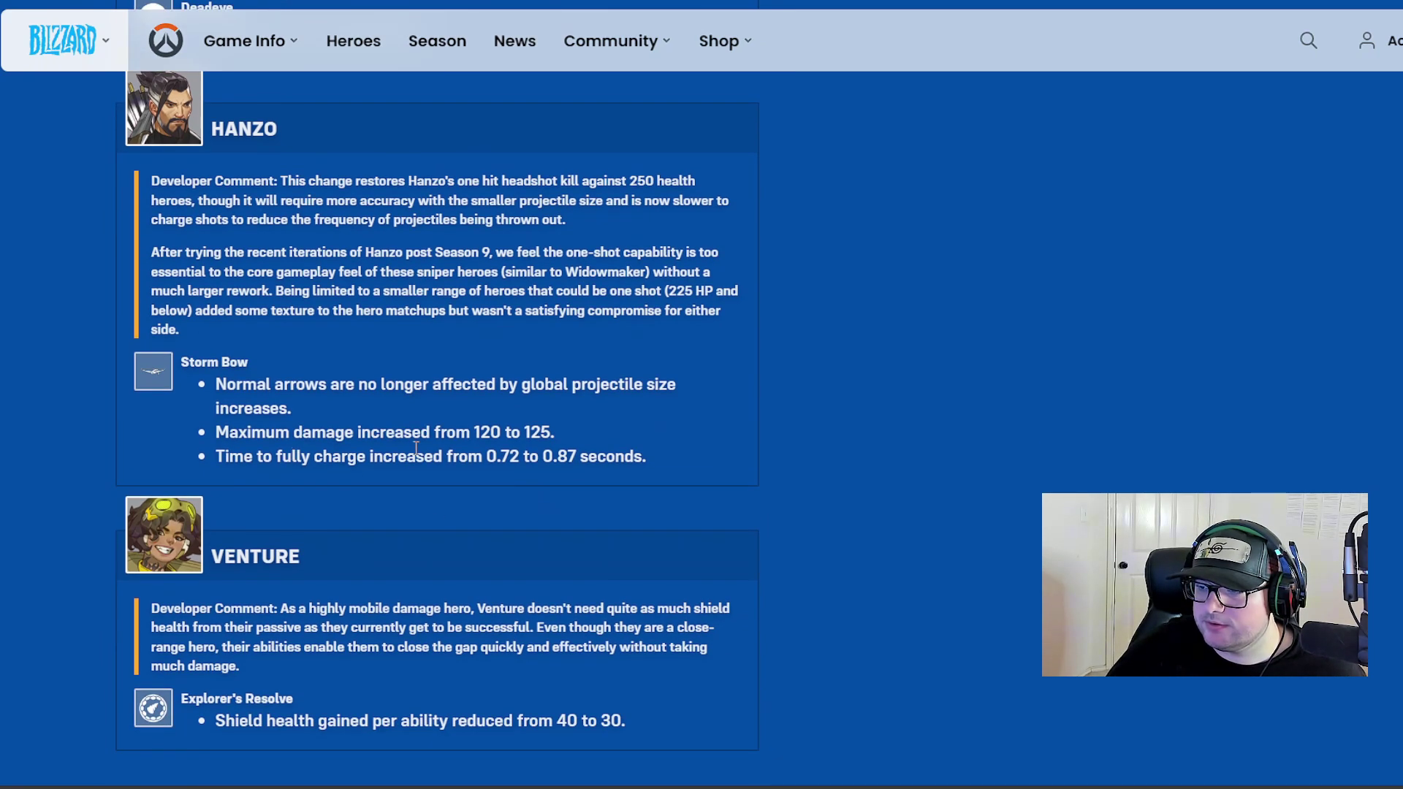
{"action": "scroll", "coordinate": [445, 349], "scroll_direction": "down", "scroll_amount": 1}
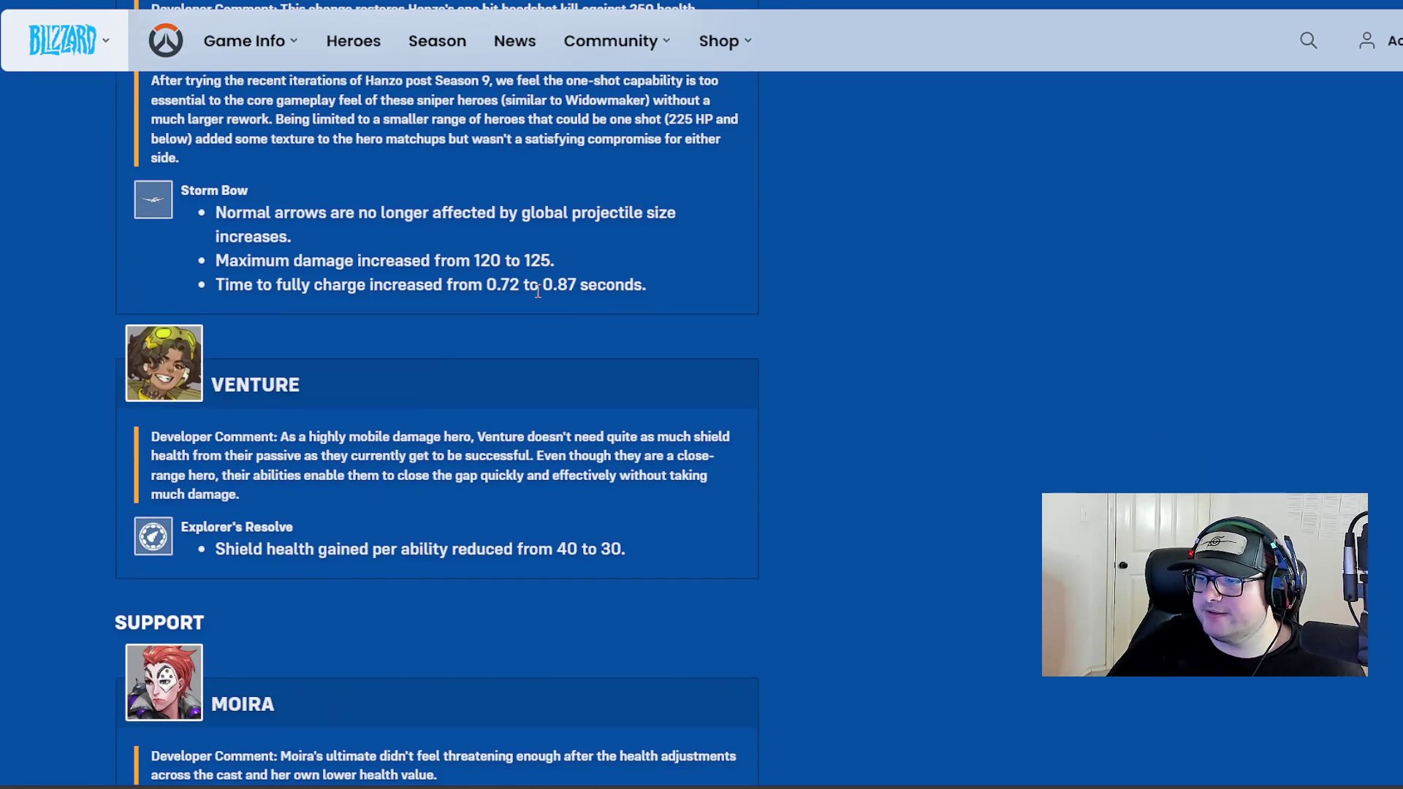
{"action": "left_click_drag", "start_coordinate": [542, 285], "coordinate": [576, 288]}
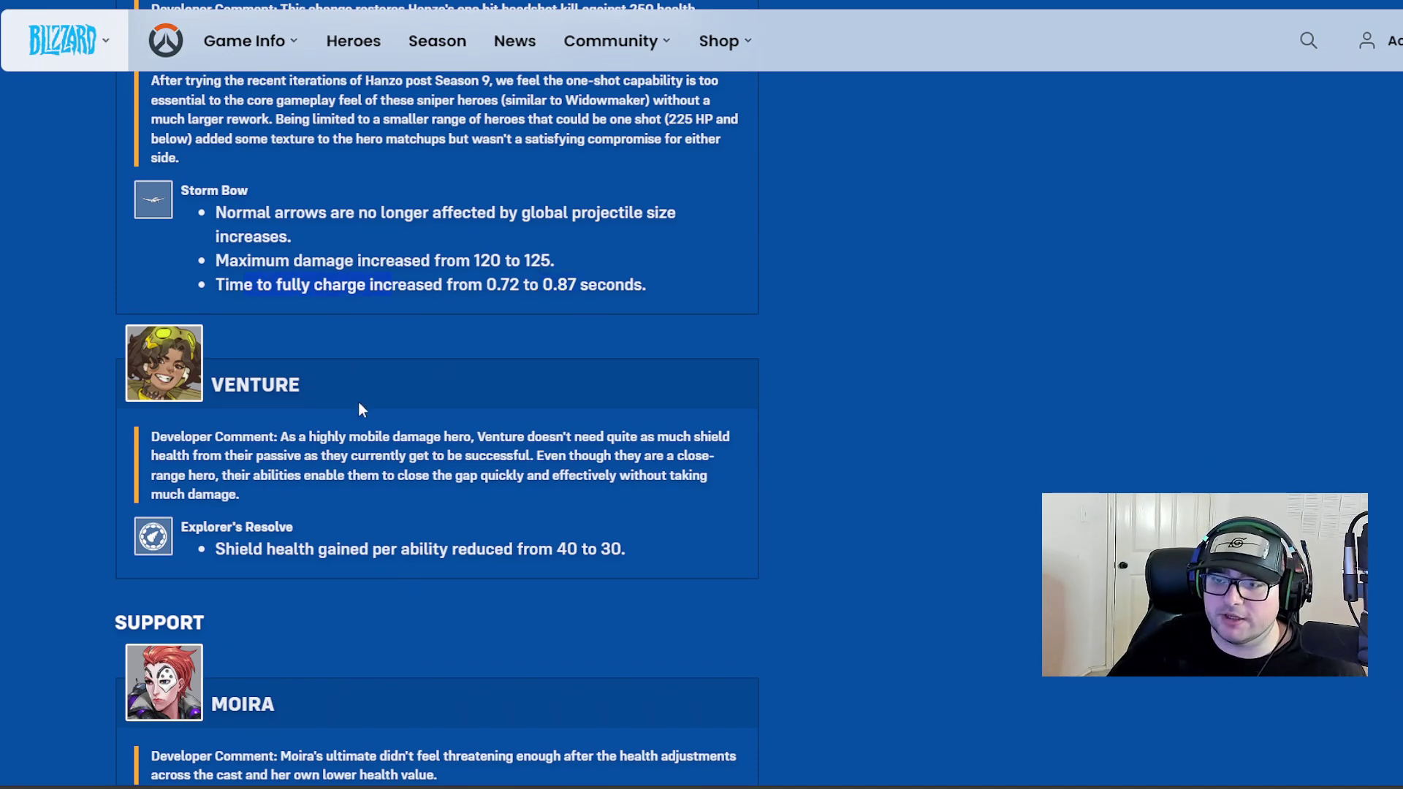
{"action": "scroll", "coordinate": [355, 384], "scroll_direction": "down", "scroll_amount": 1}
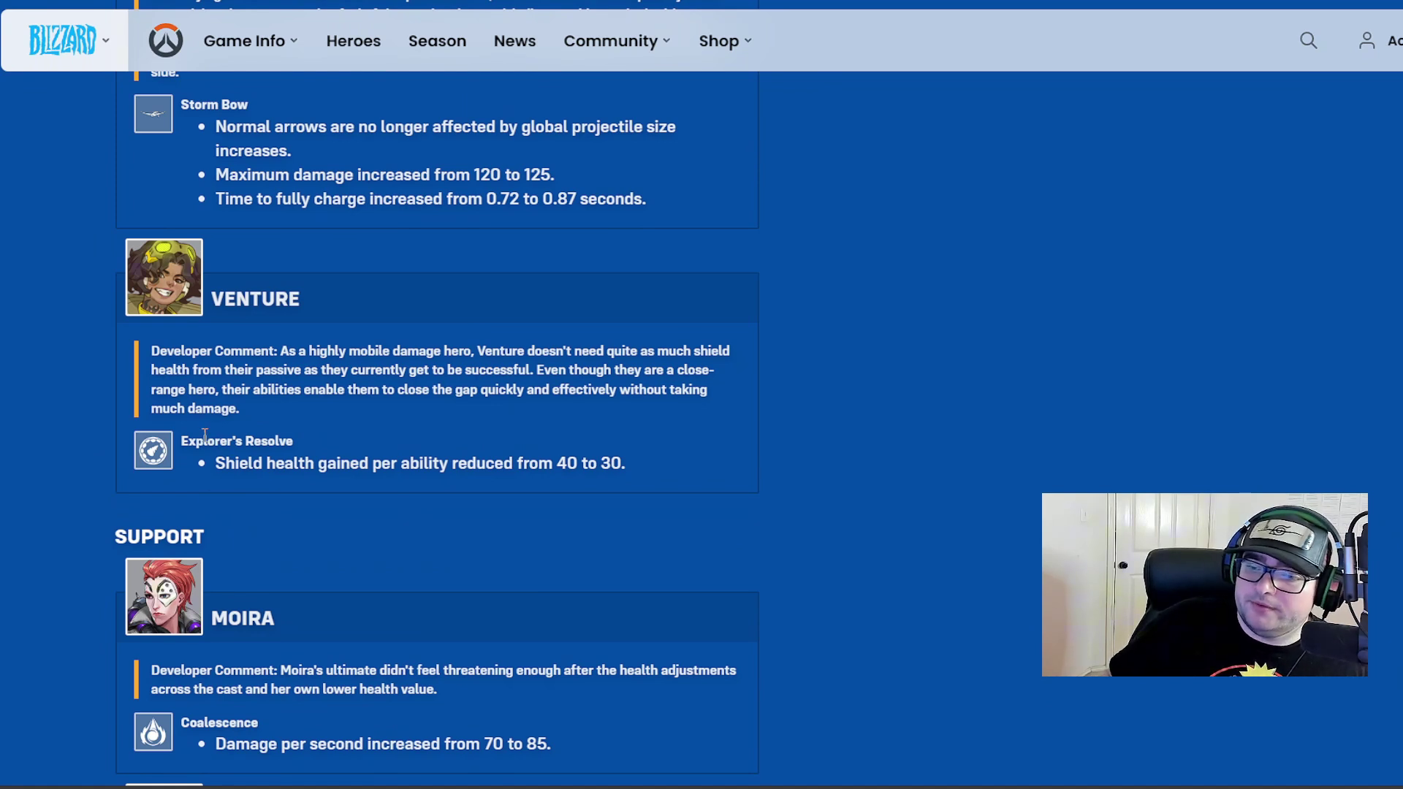
{"action": "left_click_drag", "start_coordinate": [216, 461], "coordinate": [562, 467]}
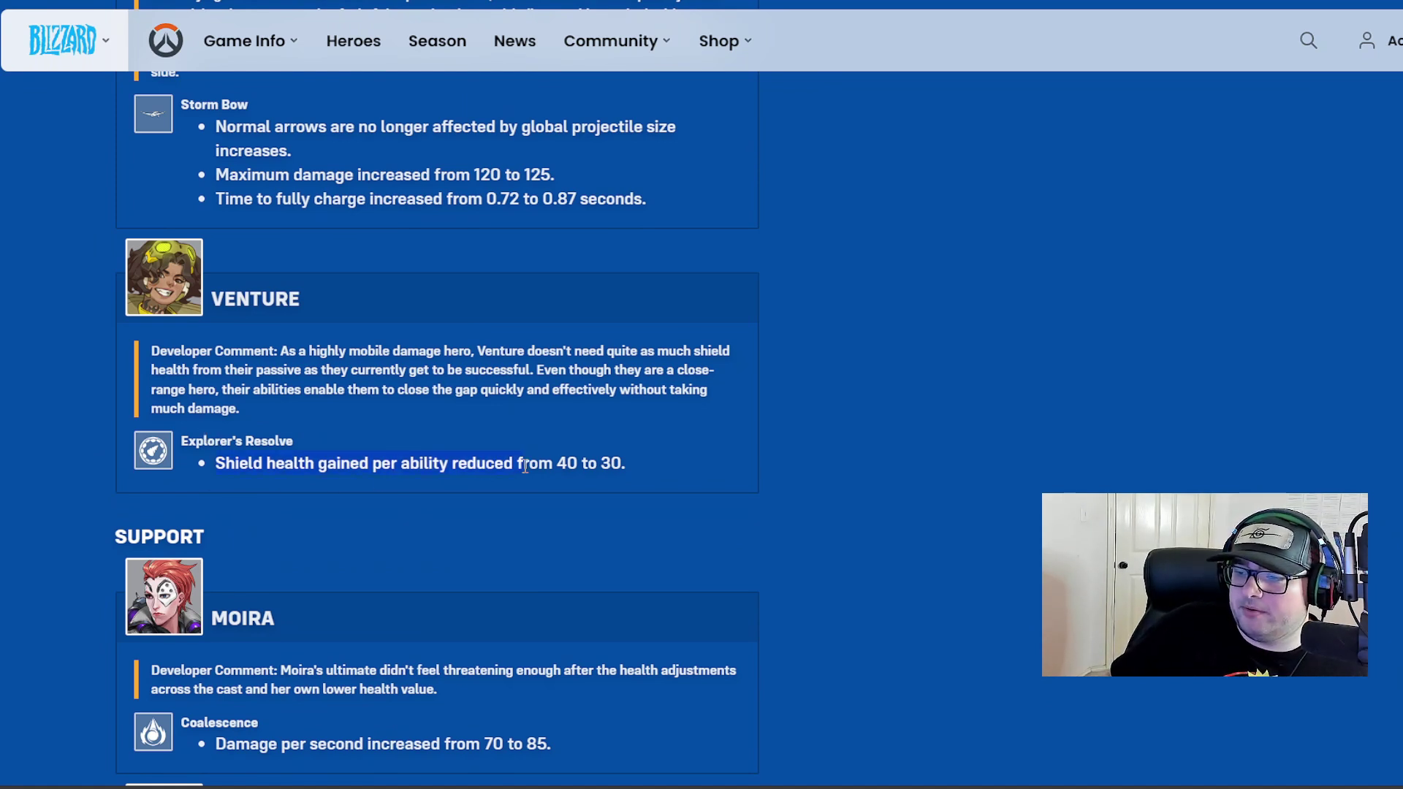
{"action": "left_click", "coordinate": [562, 467]}
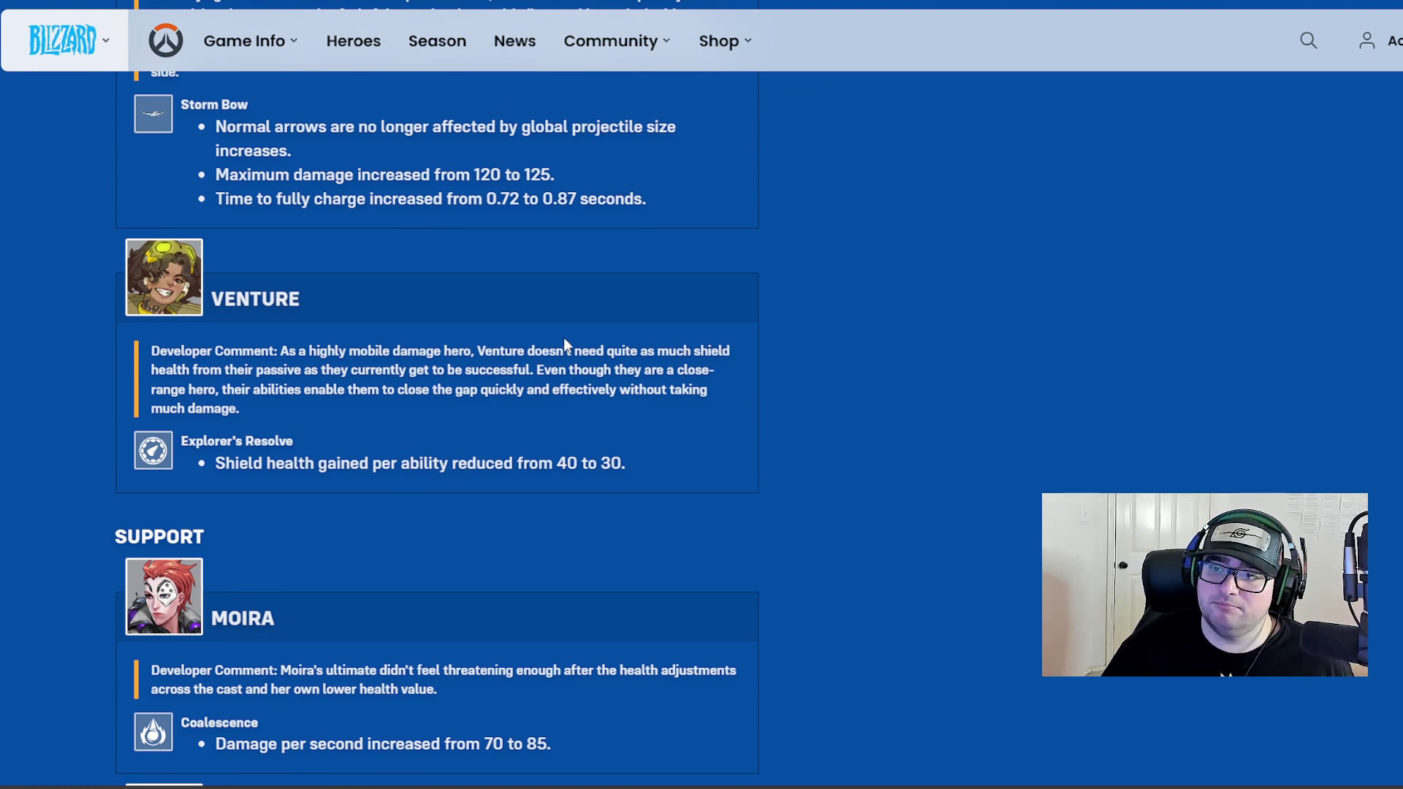
{"action": "scroll", "coordinate": [565, 337], "scroll_direction": "down", "scroll_amount": 1}
{"action": "scroll", "coordinate": [524, 258], "scroll_direction": "down", "scroll_amount": 1}
{"action": "scroll", "coordinate": [438, 208], "scroll_direction": "down", "scroll_amount": 1}
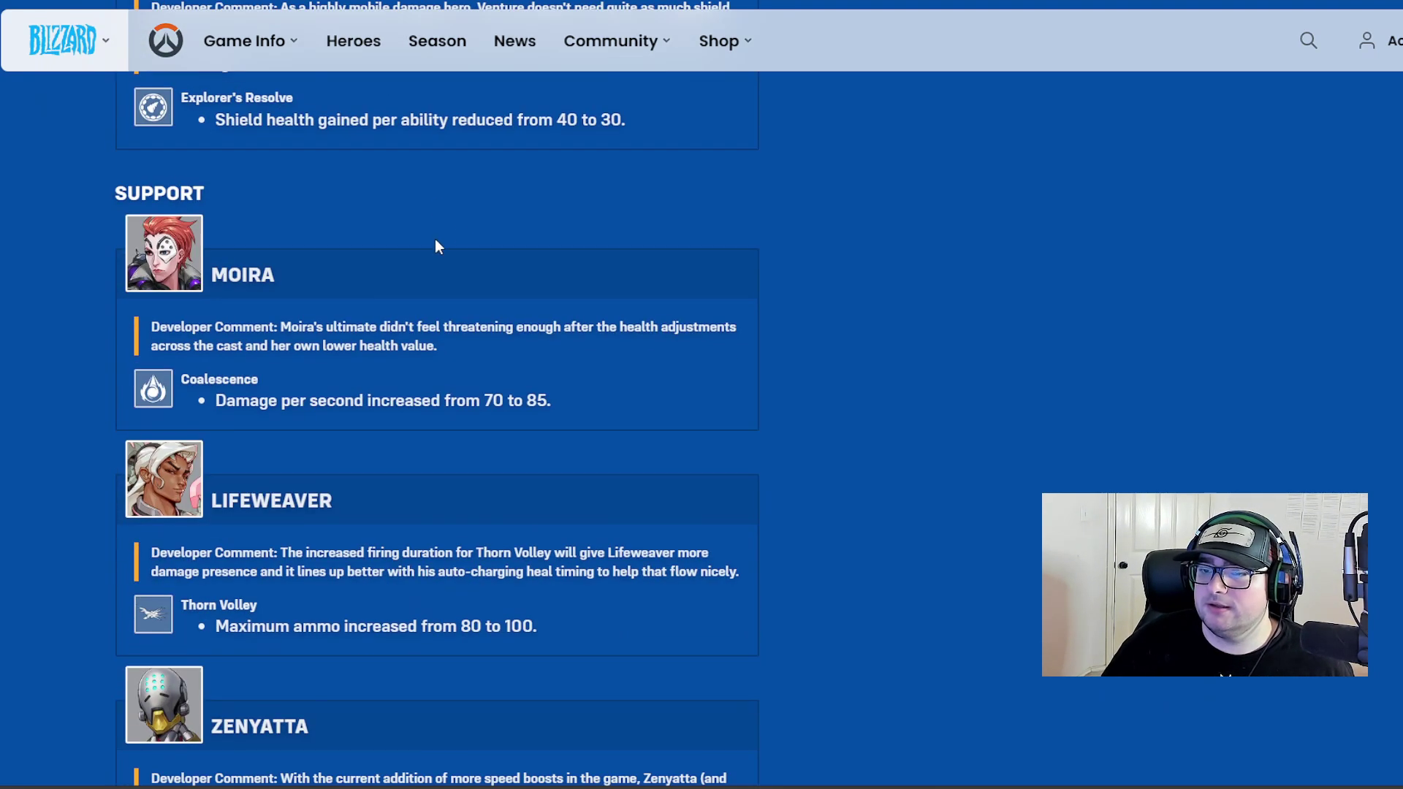
{"action": "scroll", "coordinate": [456, 166], "scroll_direction": "down", "scroll_amount": 1}
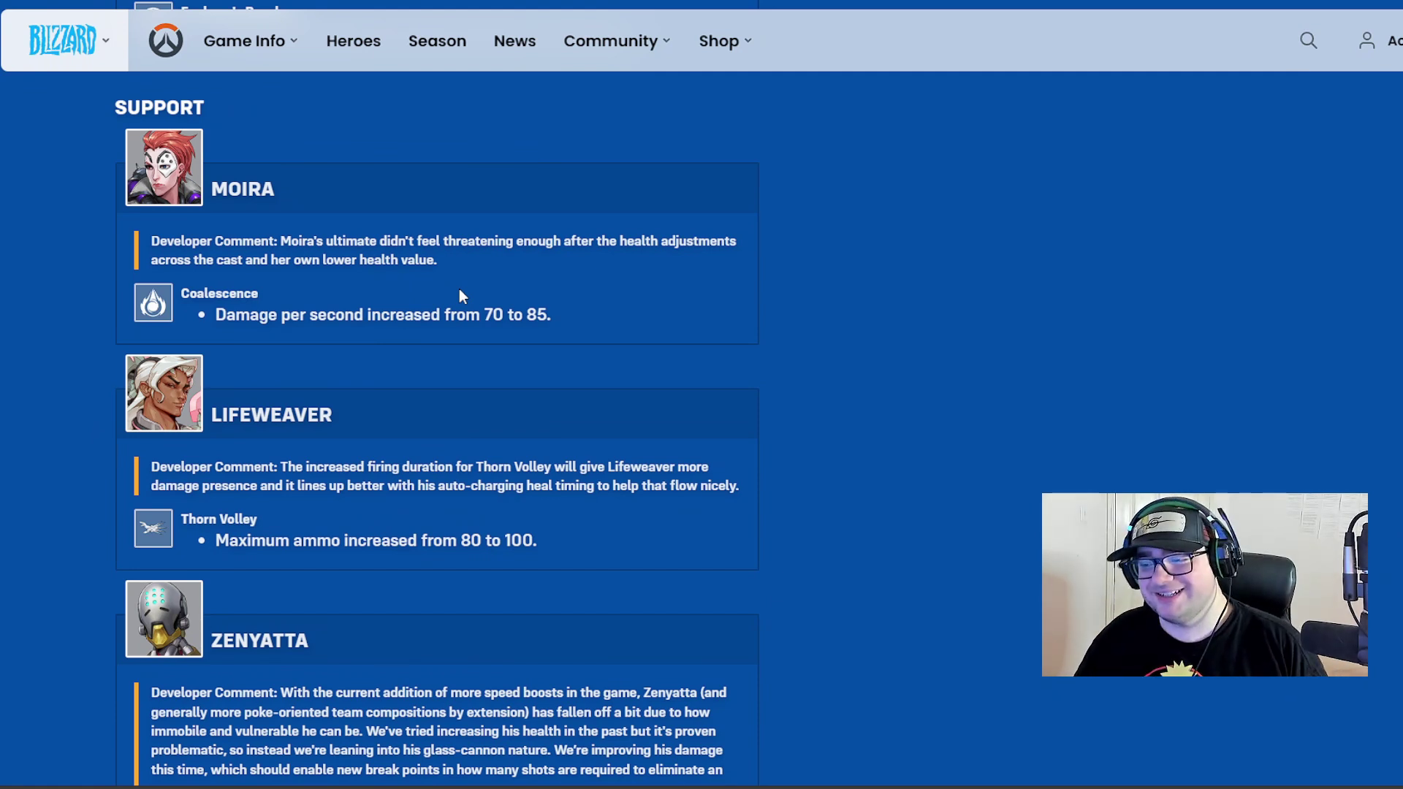
{"action": "scroll", "coordinate": [551, 574], "scroll_direction": "down", "scroll_amount": 1}
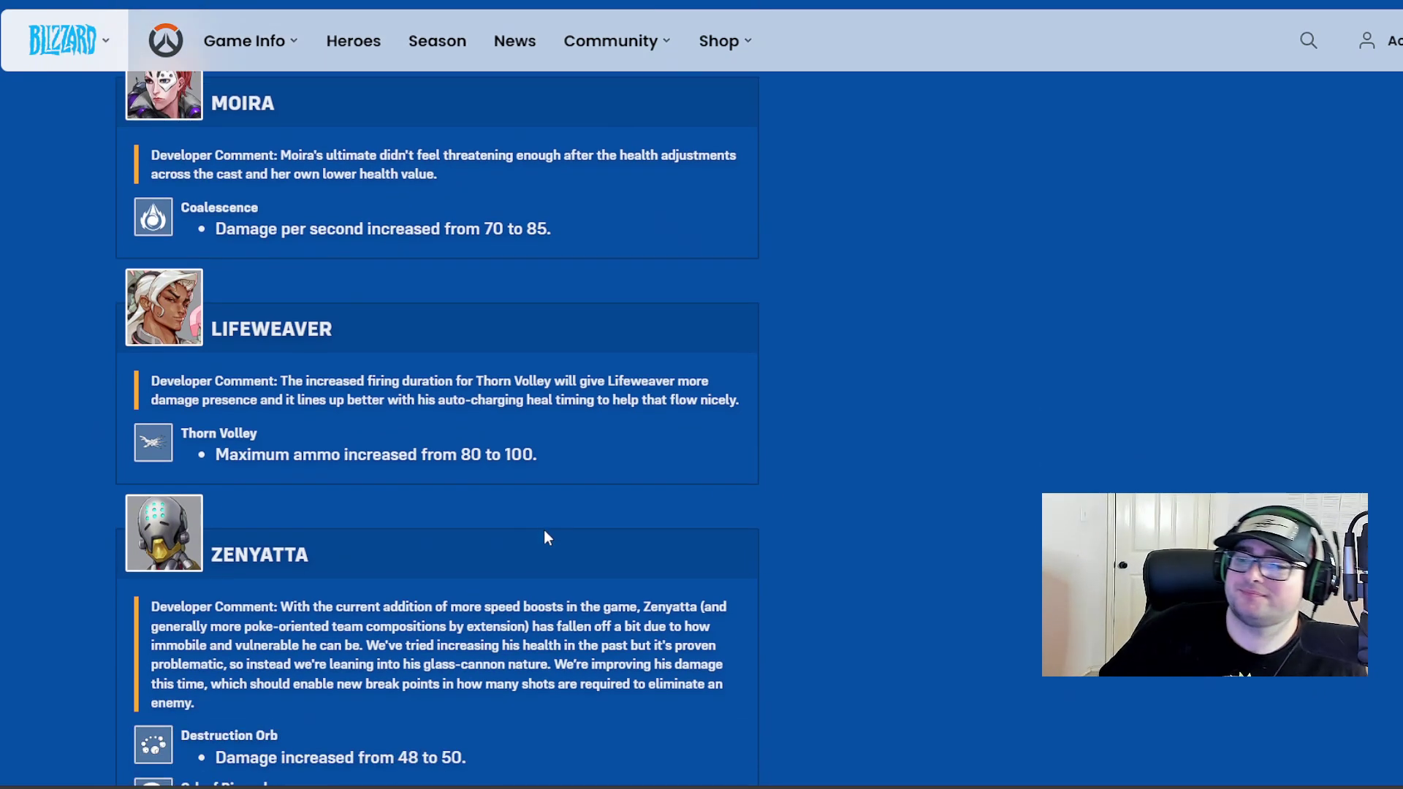
{"action": "scroll", "coordinate": [609, 438], "scroll_direction": "down", "scroll_amount": 2}
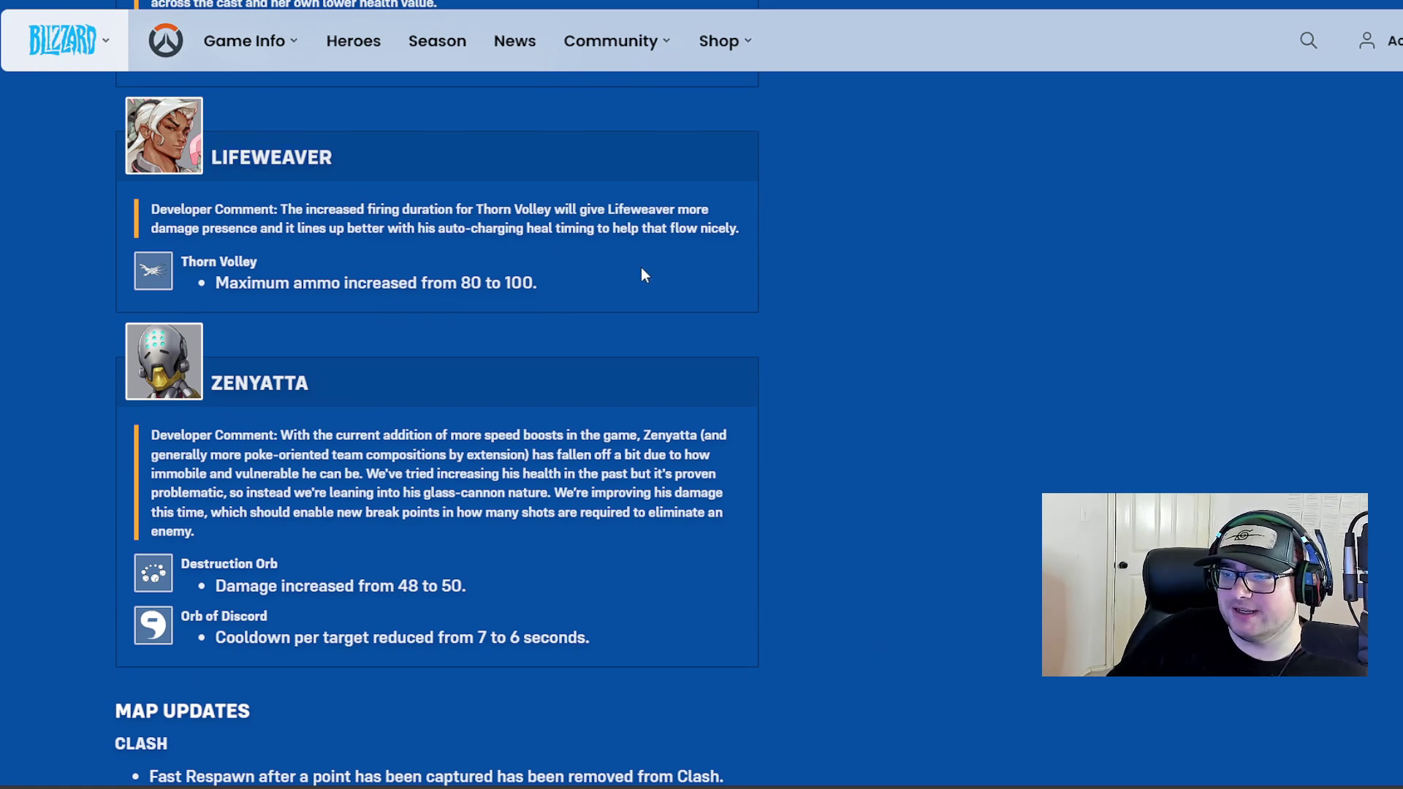
{"action": "scroll", "coordinate": [396, 254], "scroll_direction": "down", "scroll_amount": 1}
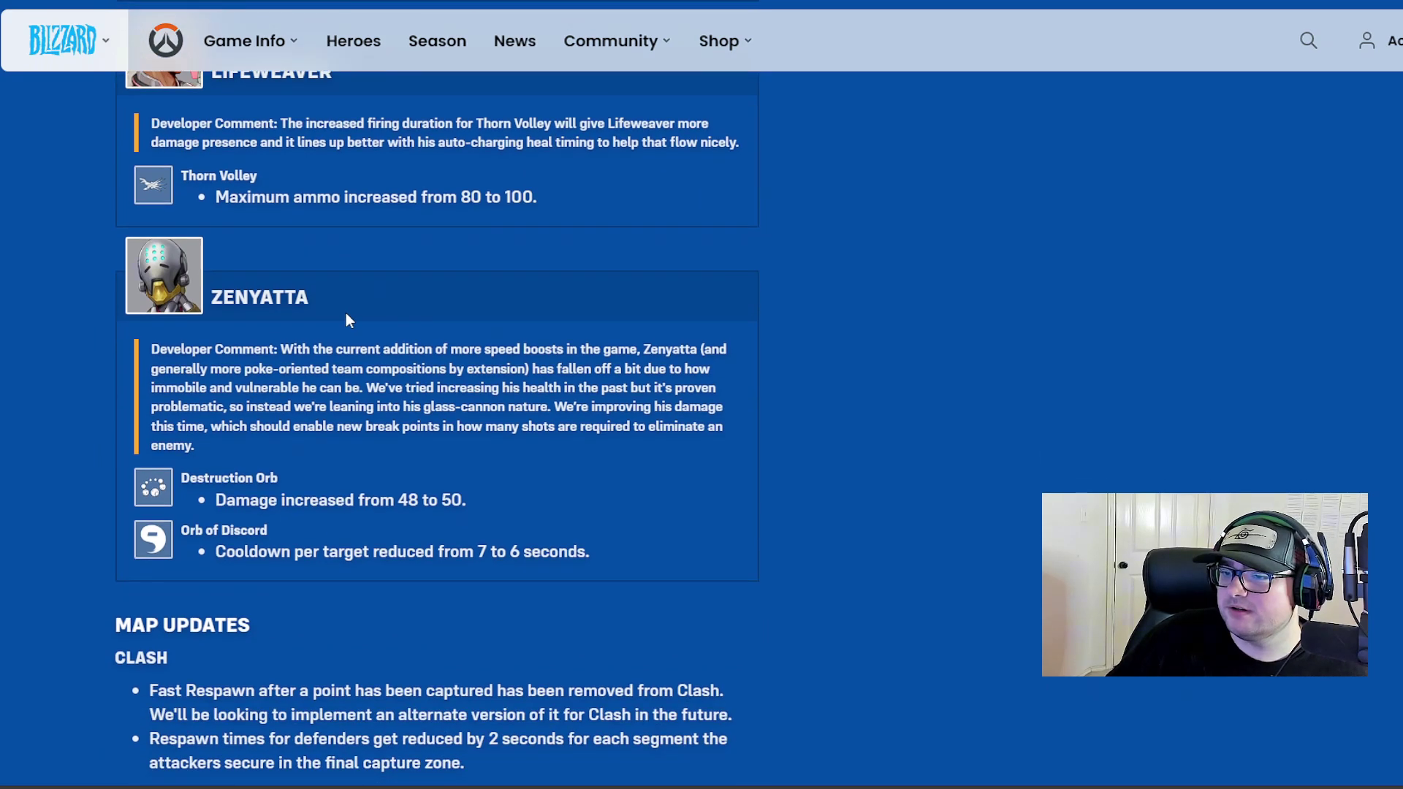
{"action": "scroll", "coordinate": [405, 255], "scroll_direction": "up", "scroll_amount": 1}
{"action": "scroll", "coordinate": [405, 249], "scroll_direction": "down", "scroll_amount": 1}
{"action": "scroll", "coordinate": [361, 275], "scroll_direction": "up", "scroll_amount": 1}
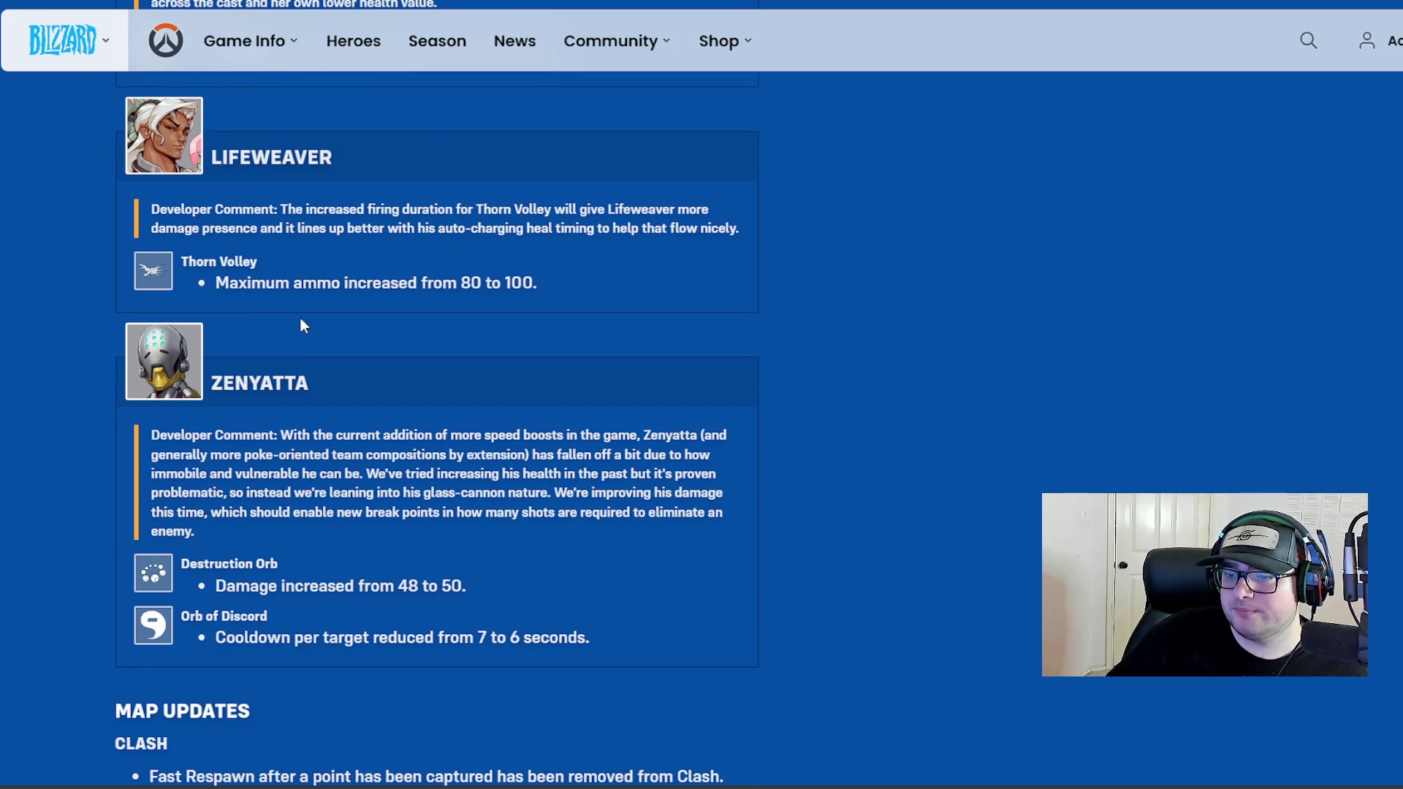
{"action": "scroll", "coordinate": [301, 323], "scroll_direction": "down", "scroll_amount": 2}
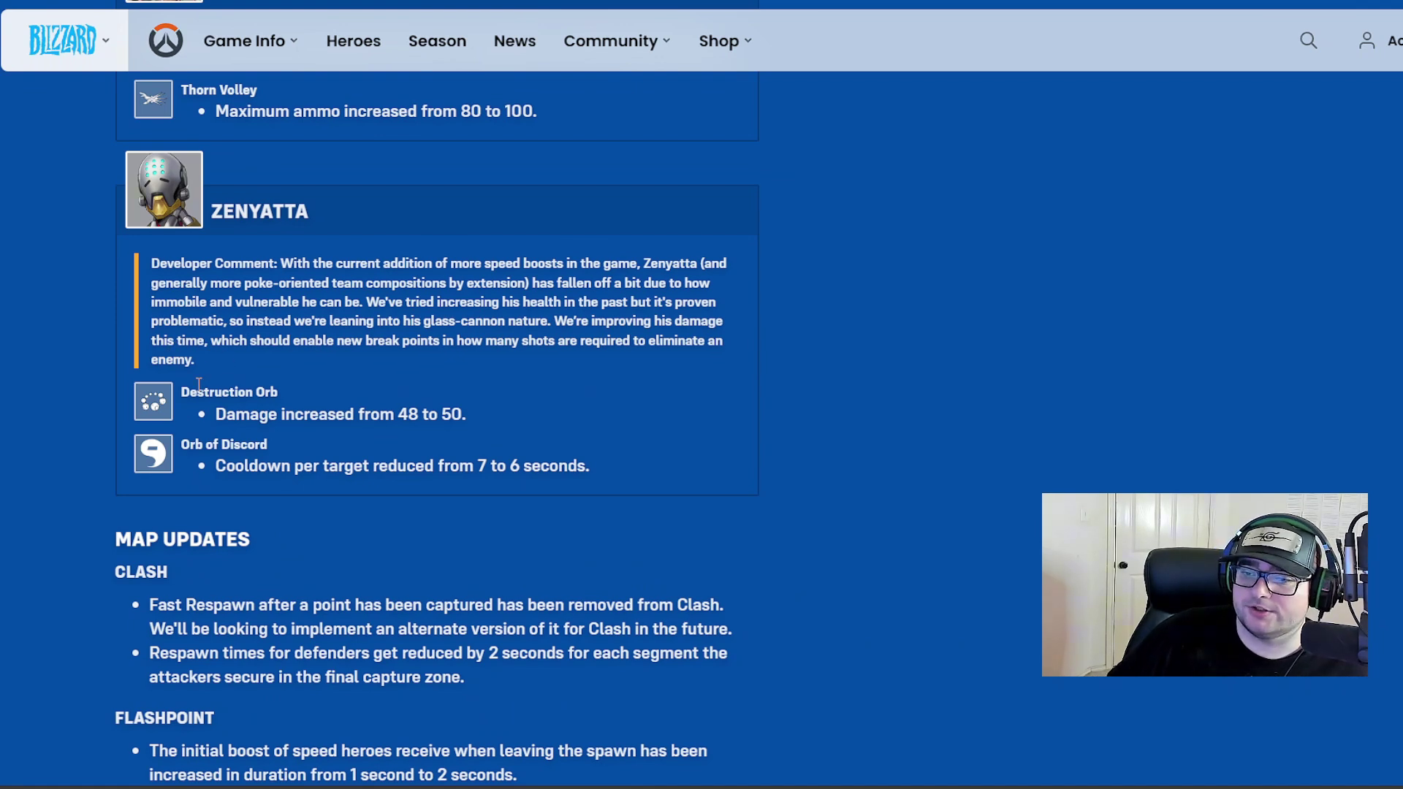
Step: Highlight, then clear, Zenyatta's Destruction Orb damage increase and Orb of Discord cooldown reduction
{"action": "left_click_drag", "start_coordinate": [217, 413], "coordinate": [470, 414]}
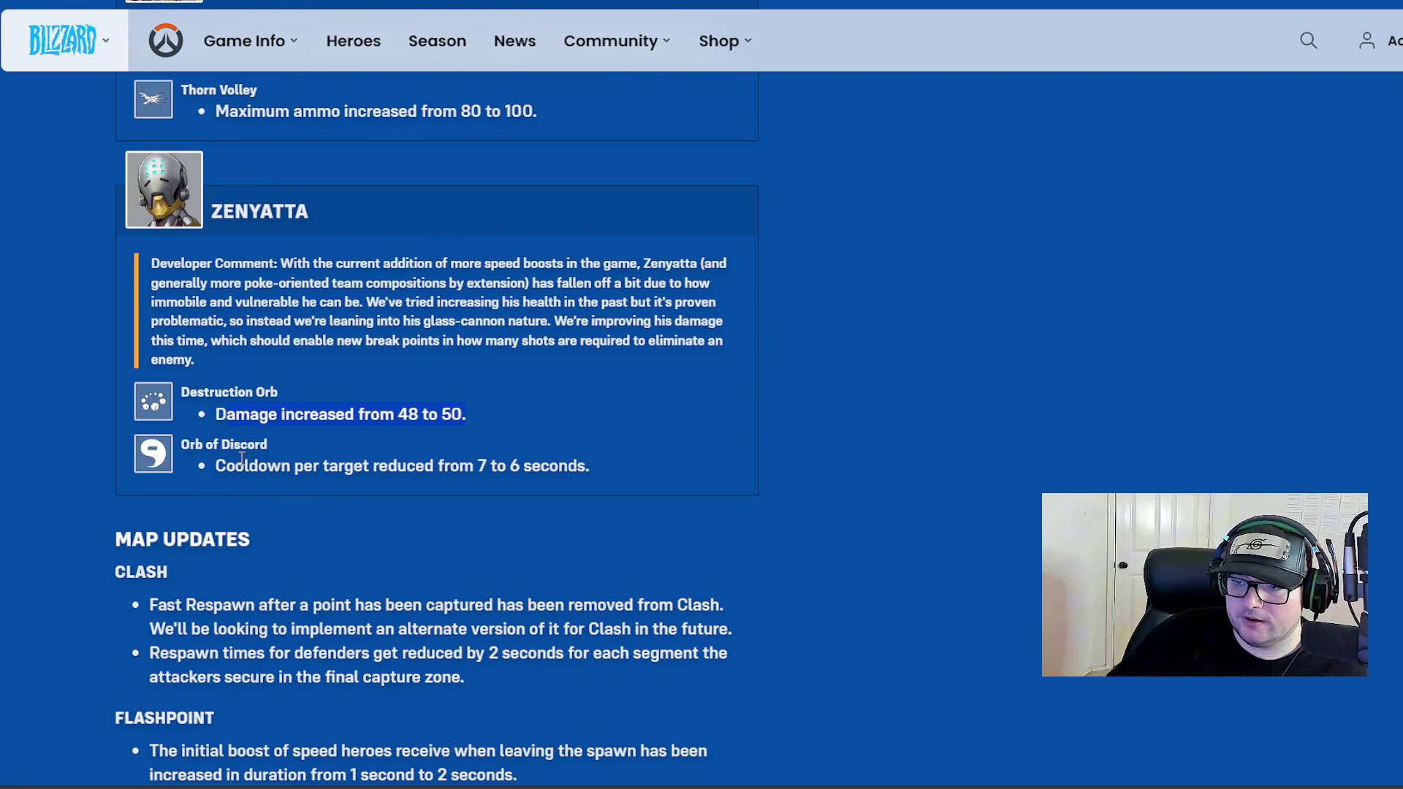
{"action": "left_click", "coordinate": [199, 448]}
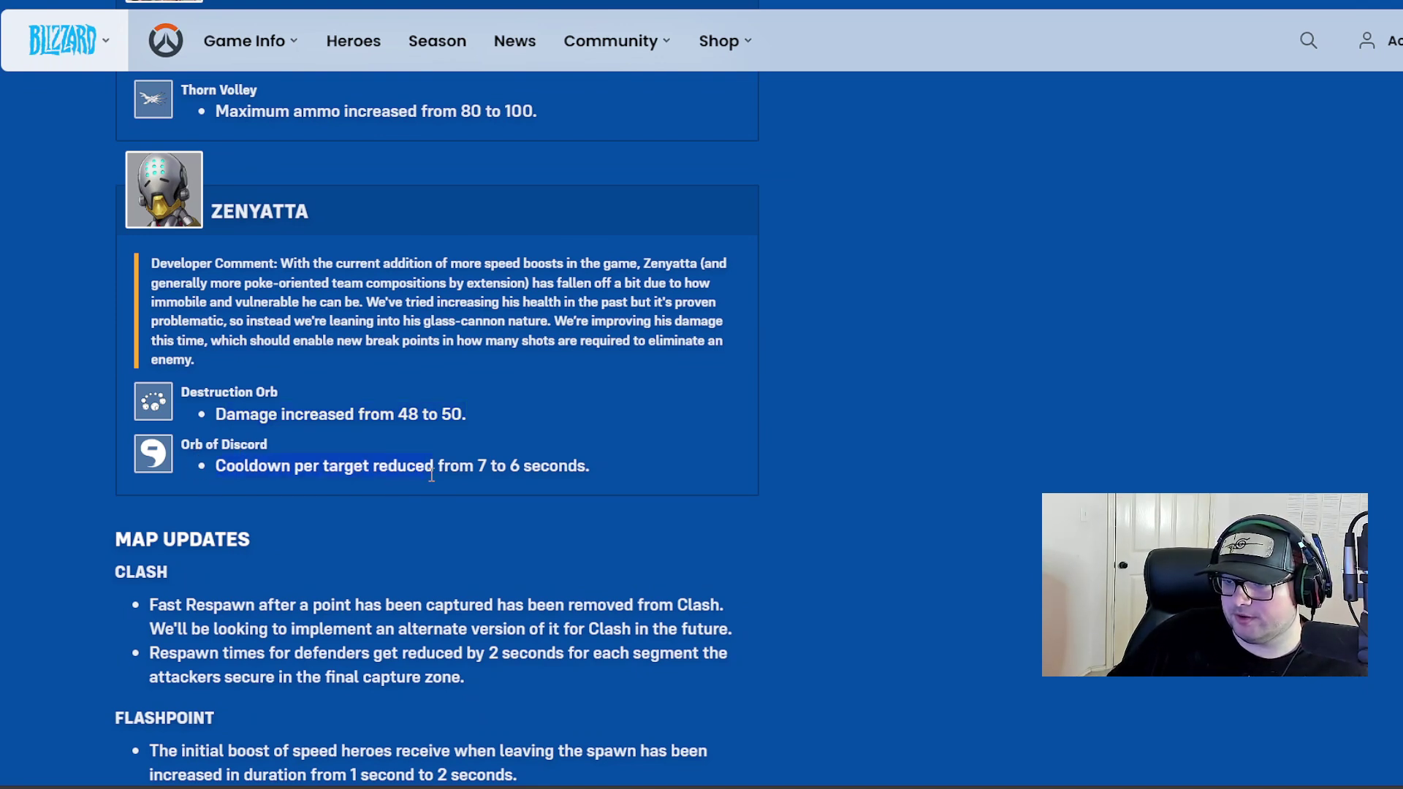
{"action": "left_click_drag", "start_coordinate": [432, 474], "coordinate": [582, 458]}
{"action": "left_click", "coordinate": [978, 580]}
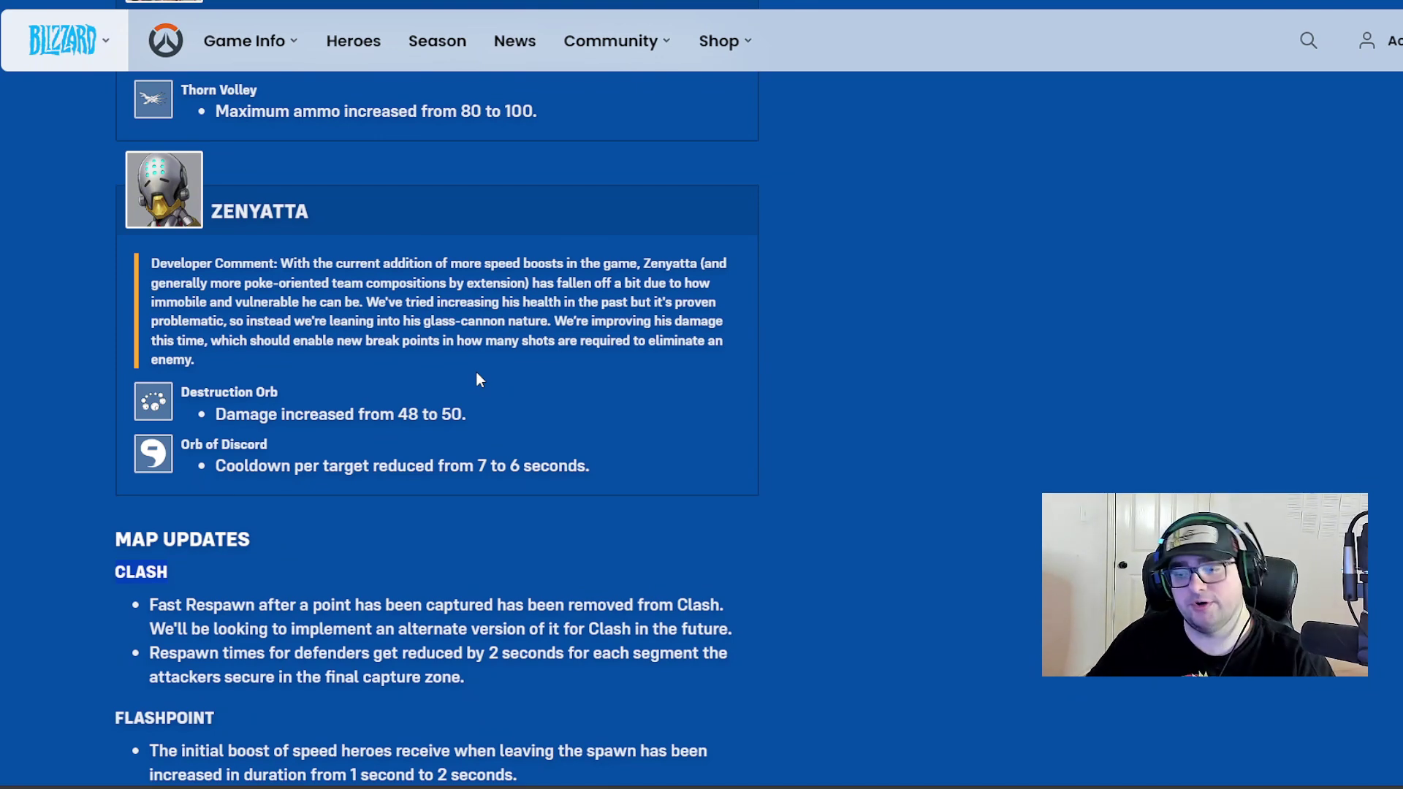
{"action": "scroll", "coordinate": [477, 374], "scroll_direction": "down", "scroll_amount": 2}
{"action": "scroll", "coordinate": [460, 378], "scroll_direction": "down", "scroll_amount": 2}
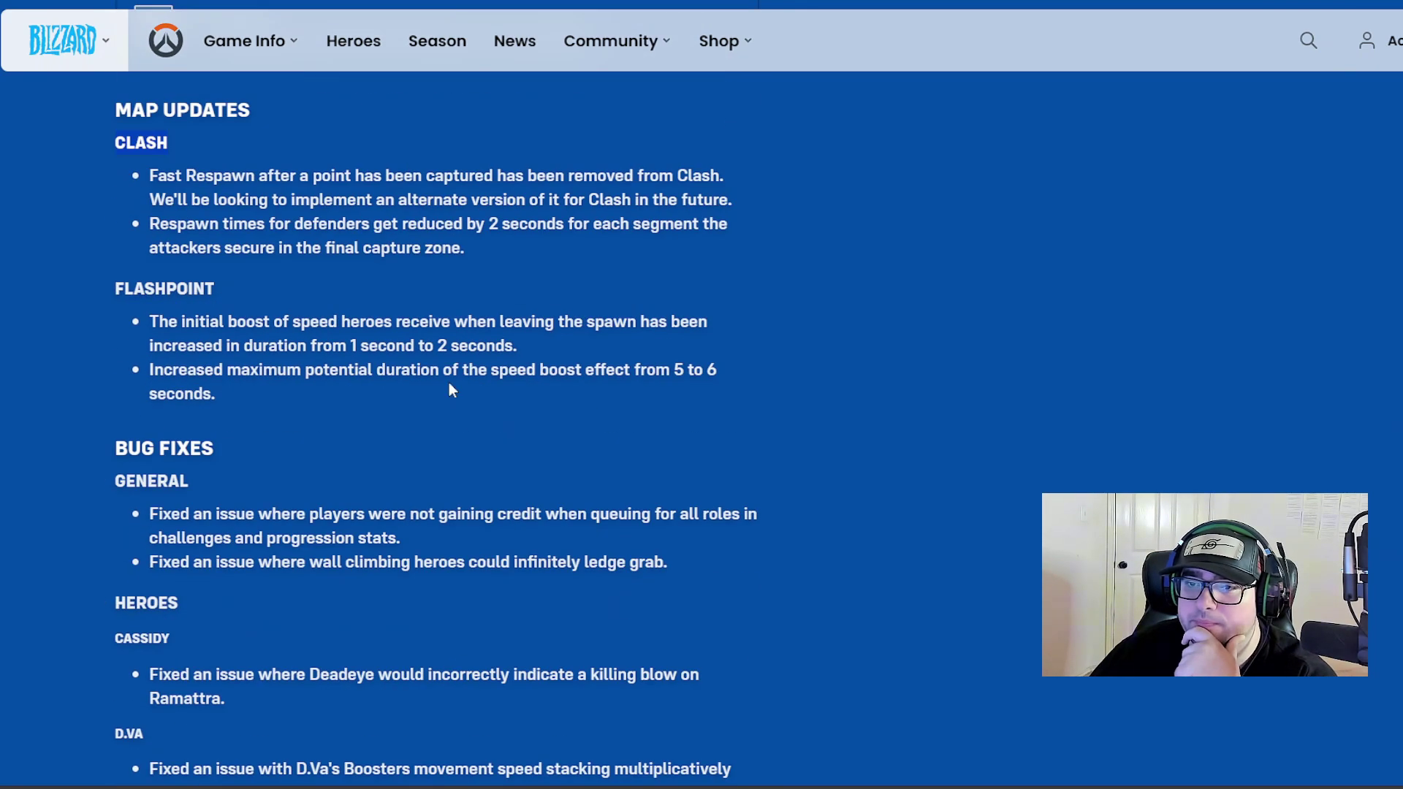
{"action": "scroll", "coordinate": [213, 246], "scroll_direction": "up", "scroll_amount": 1}
{"action": "scroll", "coordinate": [213, 244], "scroll_direction": "up", "scroll_amount": 3}
{"action": "scroll", "coordinate": [214, 244], "scroll_direction": "down", "scroll_amount": 2}
{"action": "scroll", "coordinate": [210, 246], "scroll_direction": "down", "scroll_amount": 2}
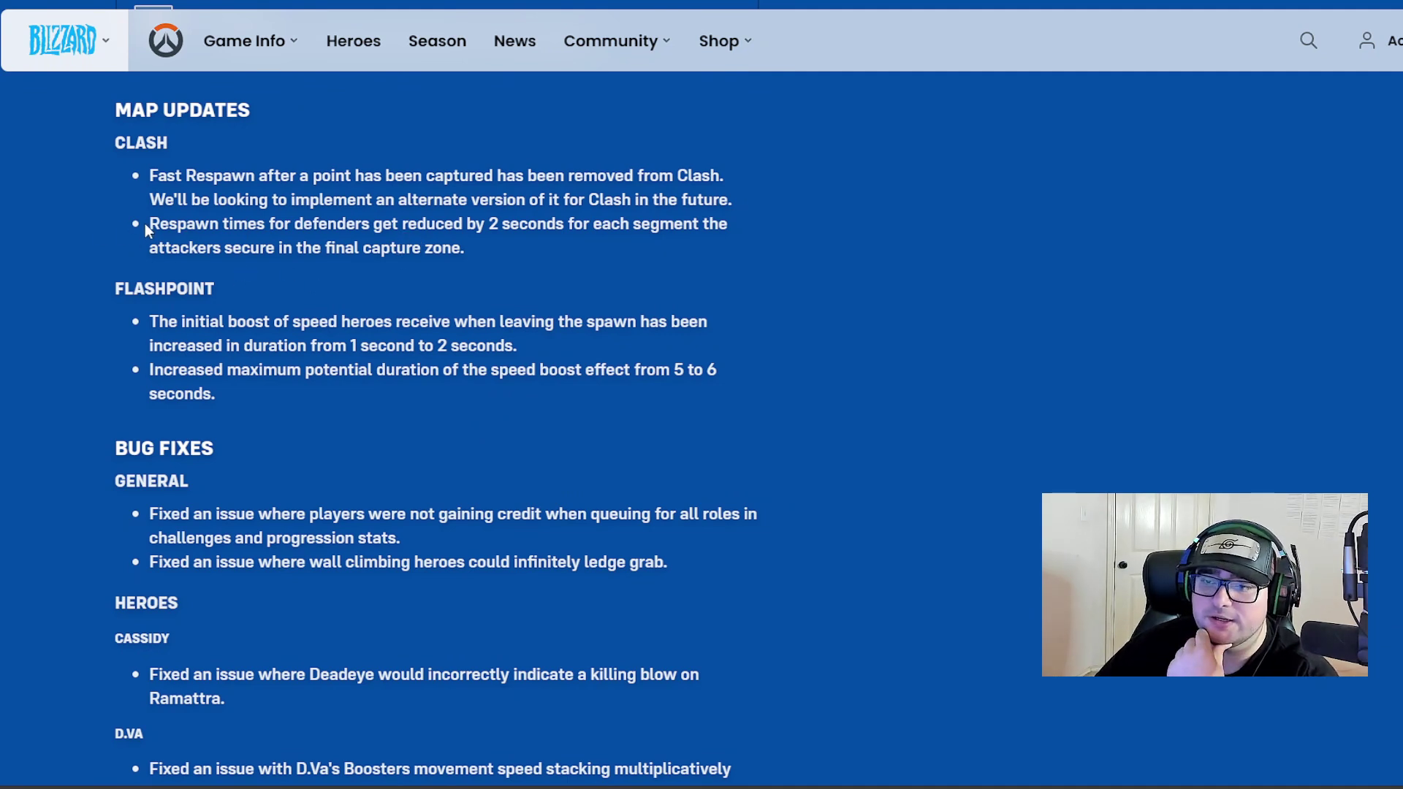
Step: Highlight the Clash bullet reducing defender respawn times per captured segment
{"action": "left_click_drag", "start_coordinate": [145, 223], "coordinate": [299, 246]}
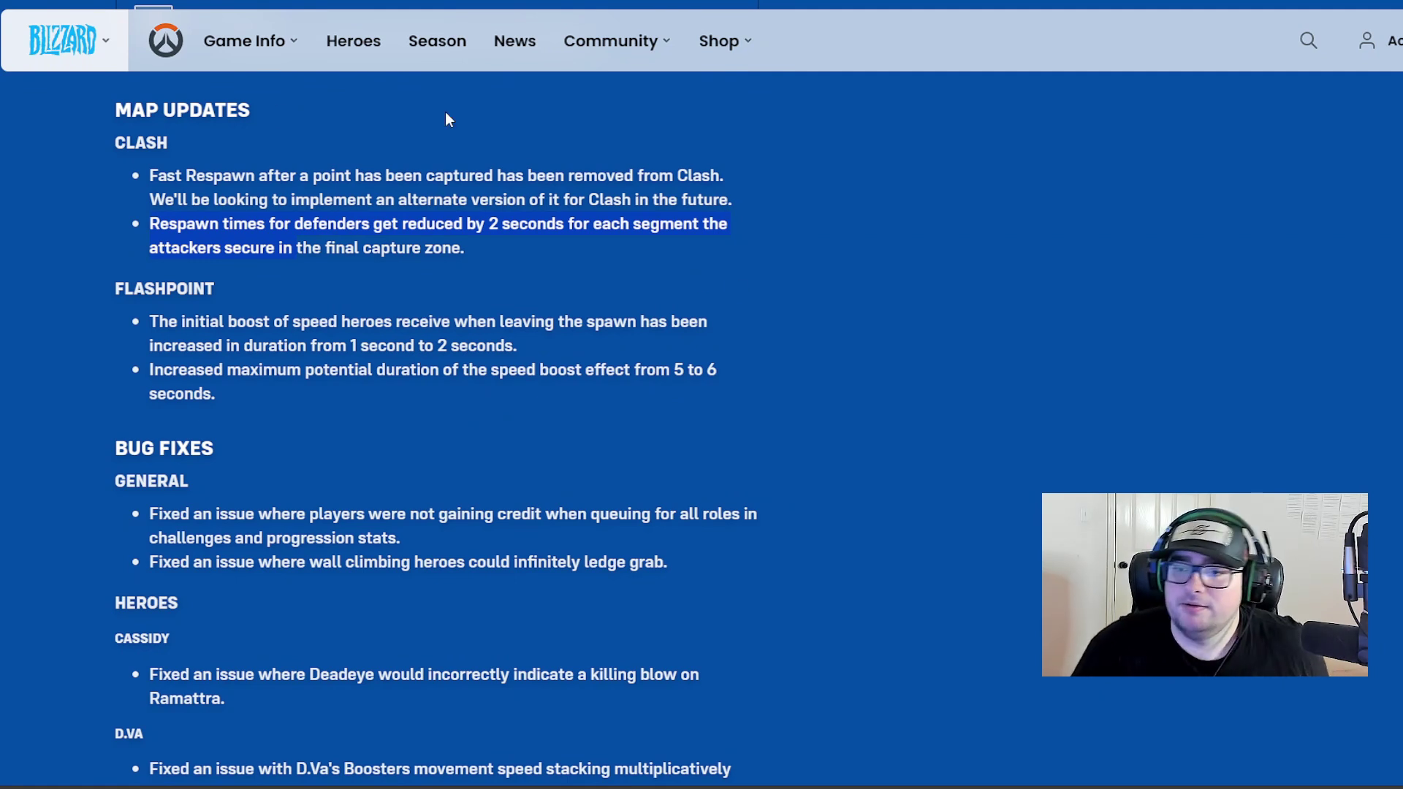
{"action": "left_click", "coordinate": [97, 291]}
{"action": "left_click_drag", "start_coordinate": [104, 291], "coordinate": [220, 285]}
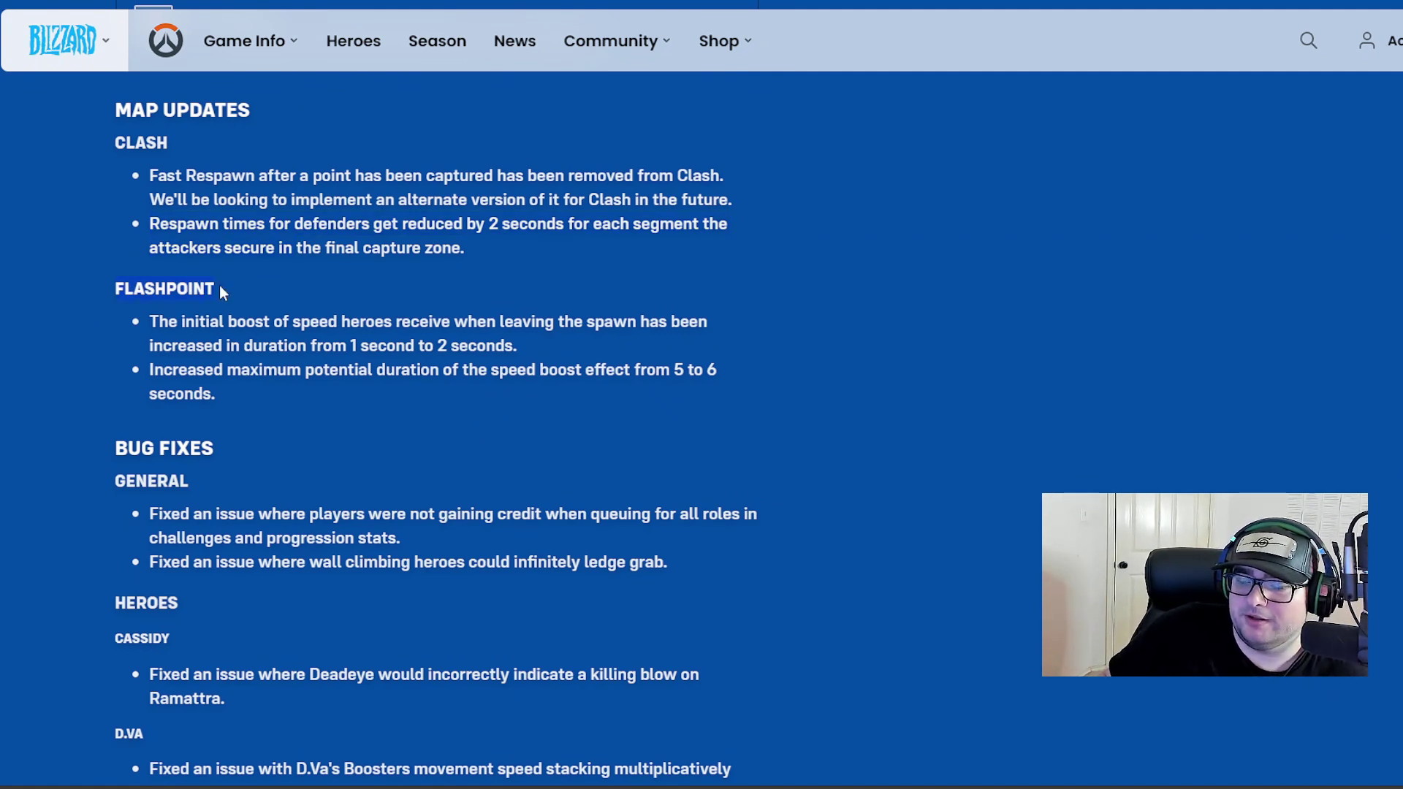
{"action": "left_click", "coordinate": [141, 326]}
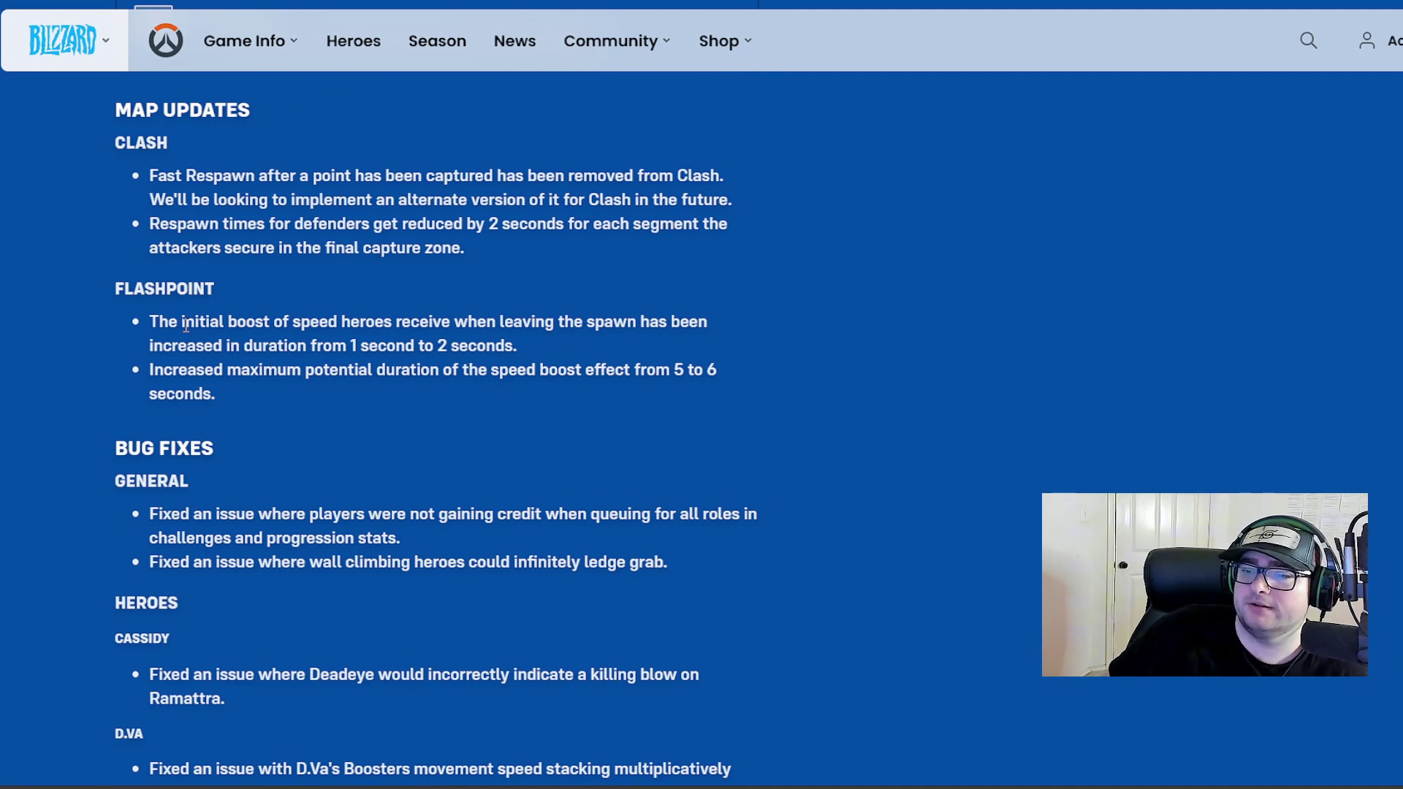
{"action": "left_click_drag", "start_coordinate": [148, 322], "coordinate": [395, 332]}
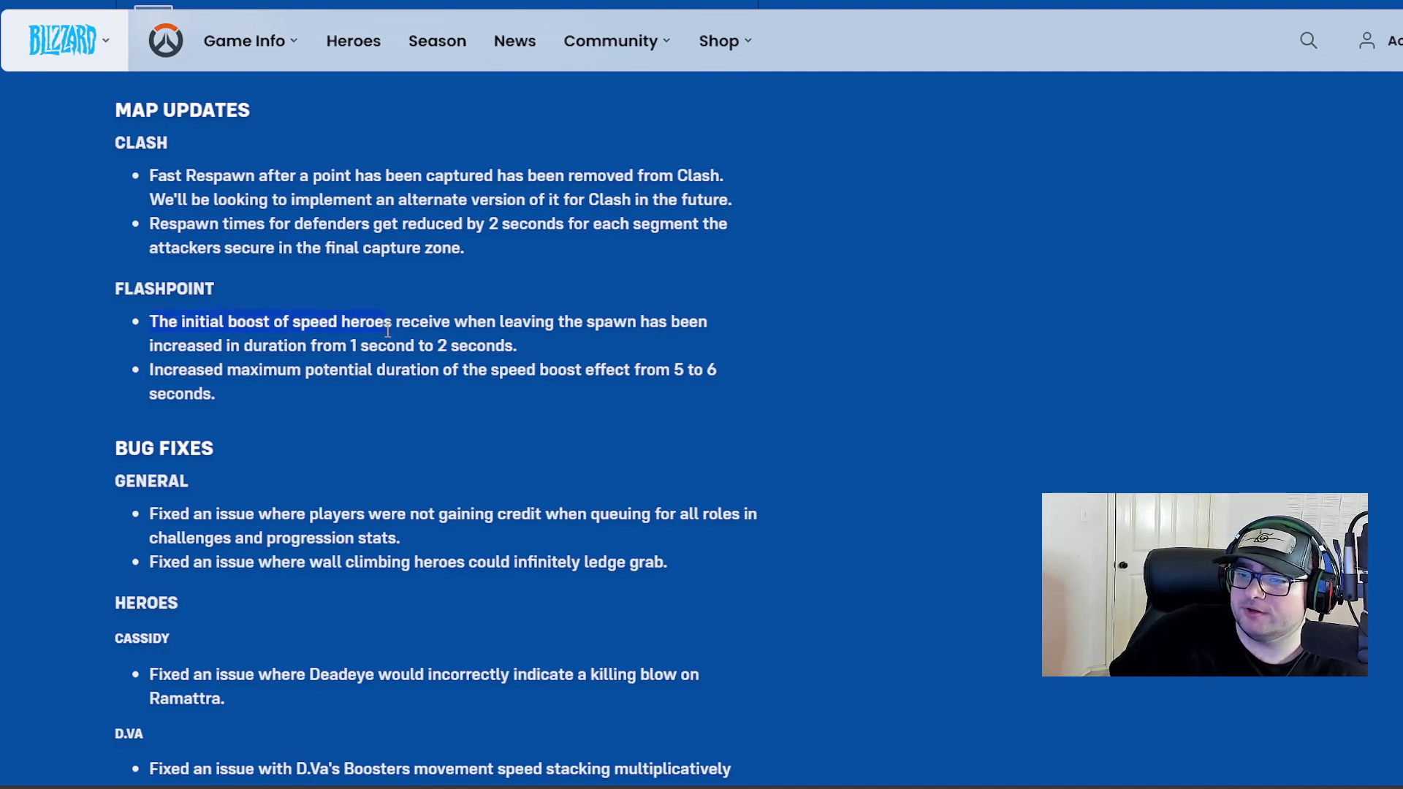
{"action": "left_click_drag", "start_coordinate": [396, 332], "coordinate": [438, 369]}
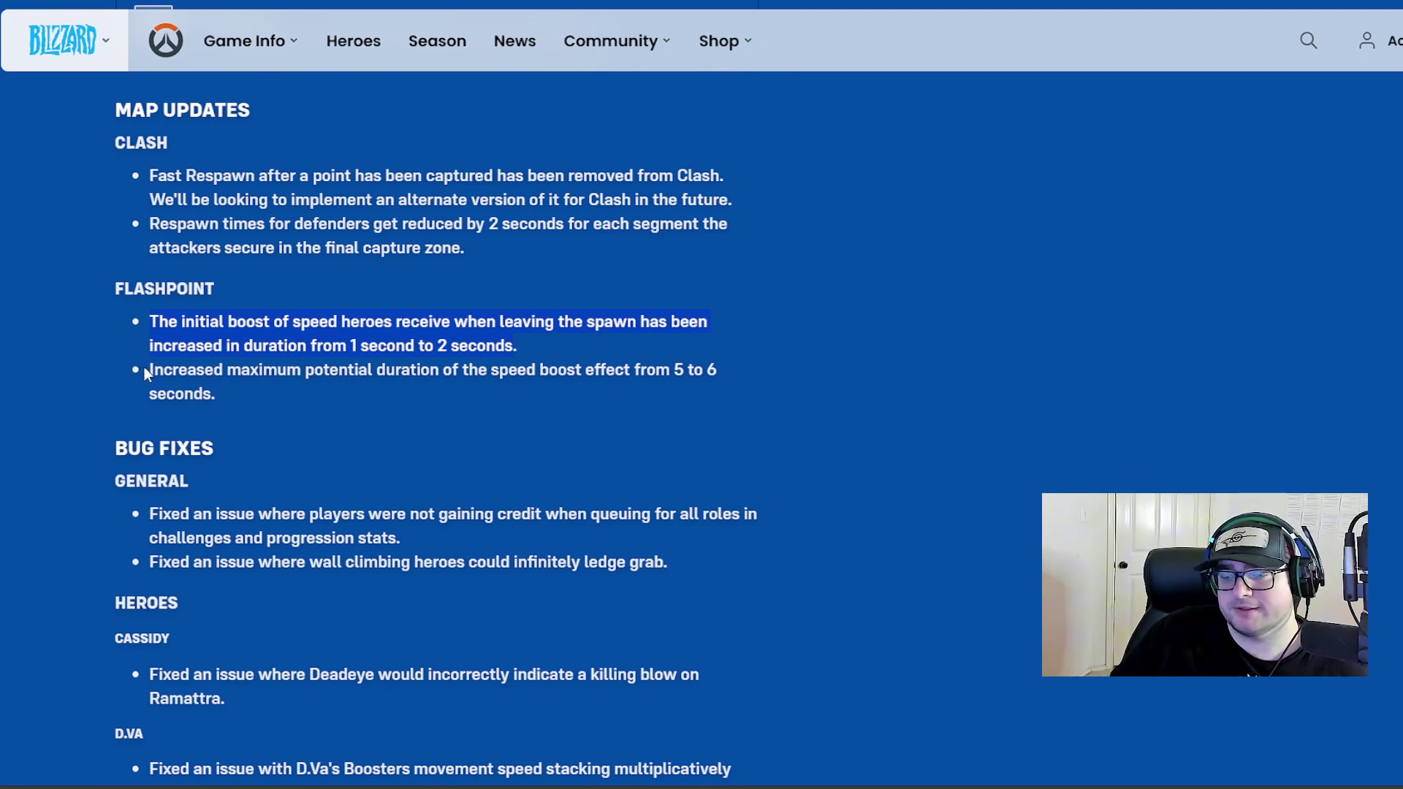
{"action": "left_click_drag", "start_coordinate": [150, 370], "coordinate": [272, 367]}
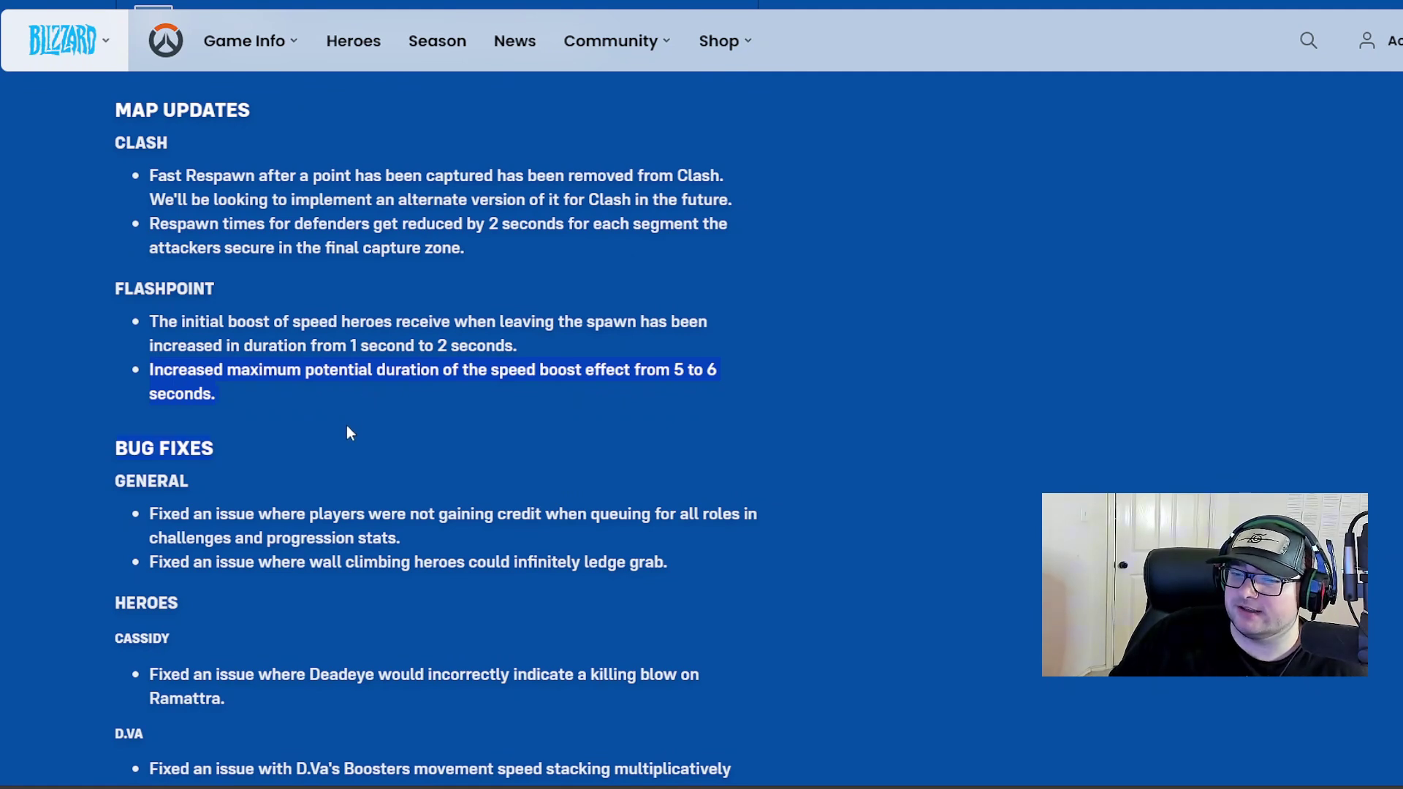
{"action": "left_click", "coordinate": [732, 450]}
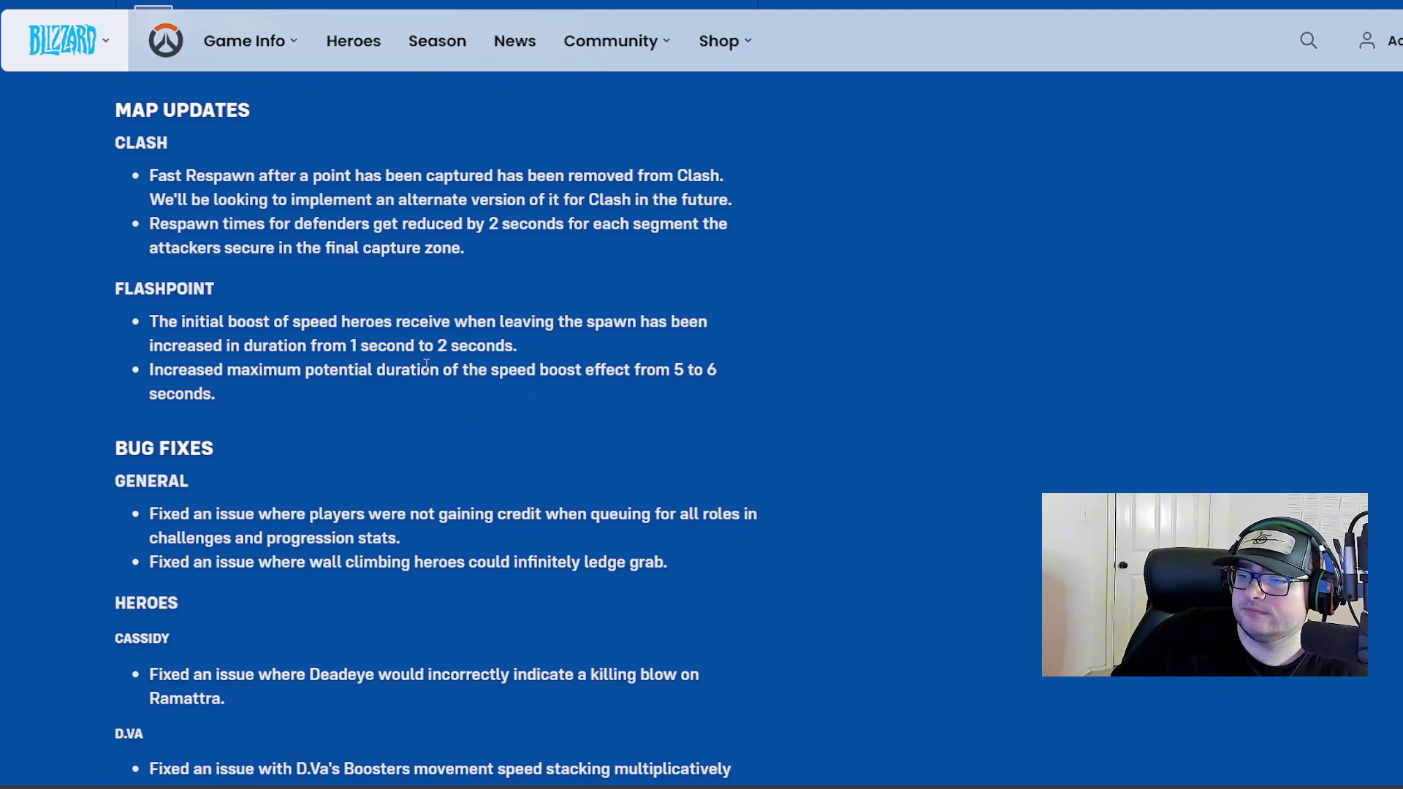
{"action": "scroll", "coordinate": [260, 399], "scroll_direction": "down", "scroll_amount": 2}
{"action": "scroll", "coordinate": [177, 309], "scroll_direction": "down", "scroll_amount": 1}
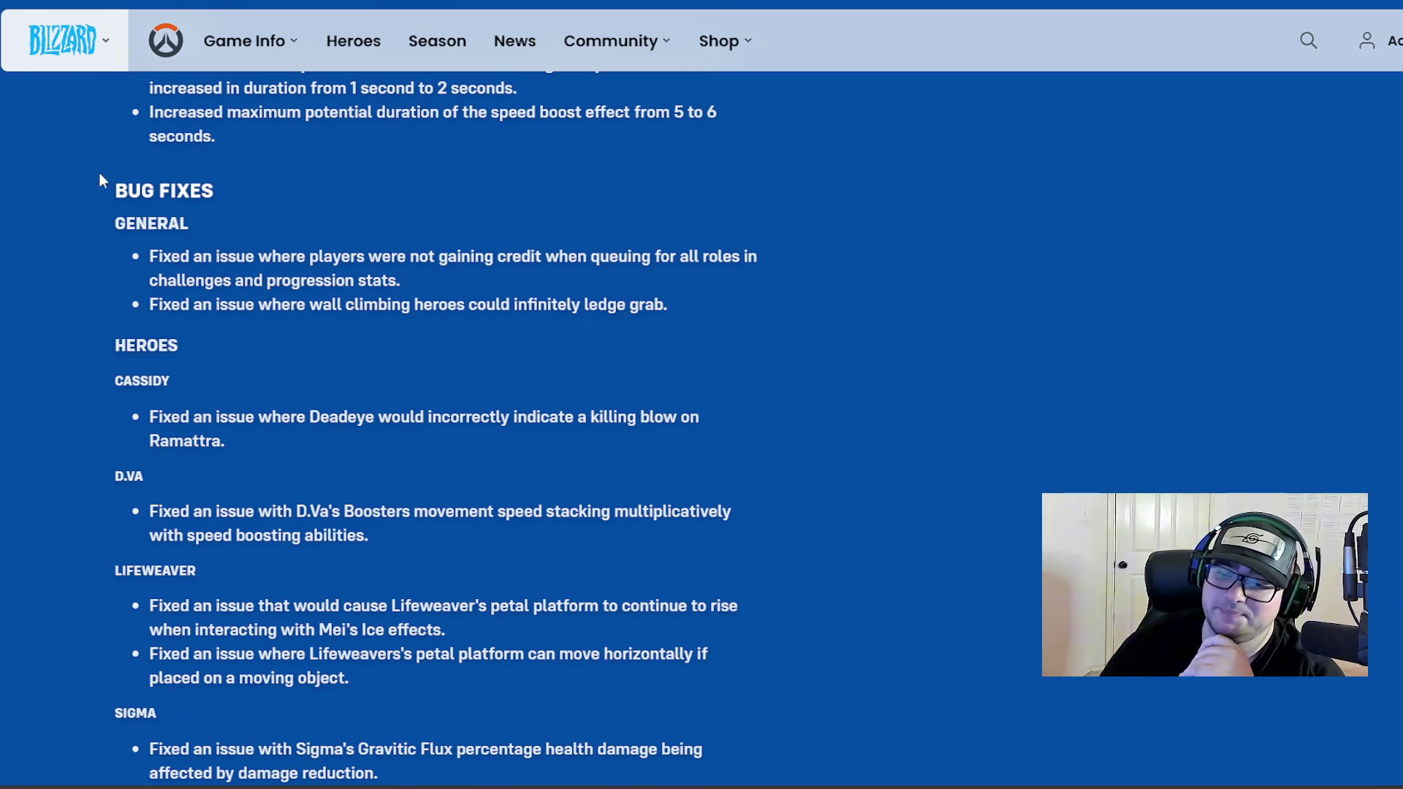
{"action": "scroll", "coordinate": [464, 468], "scroll_direction": "down", "scroll_amount": 2}
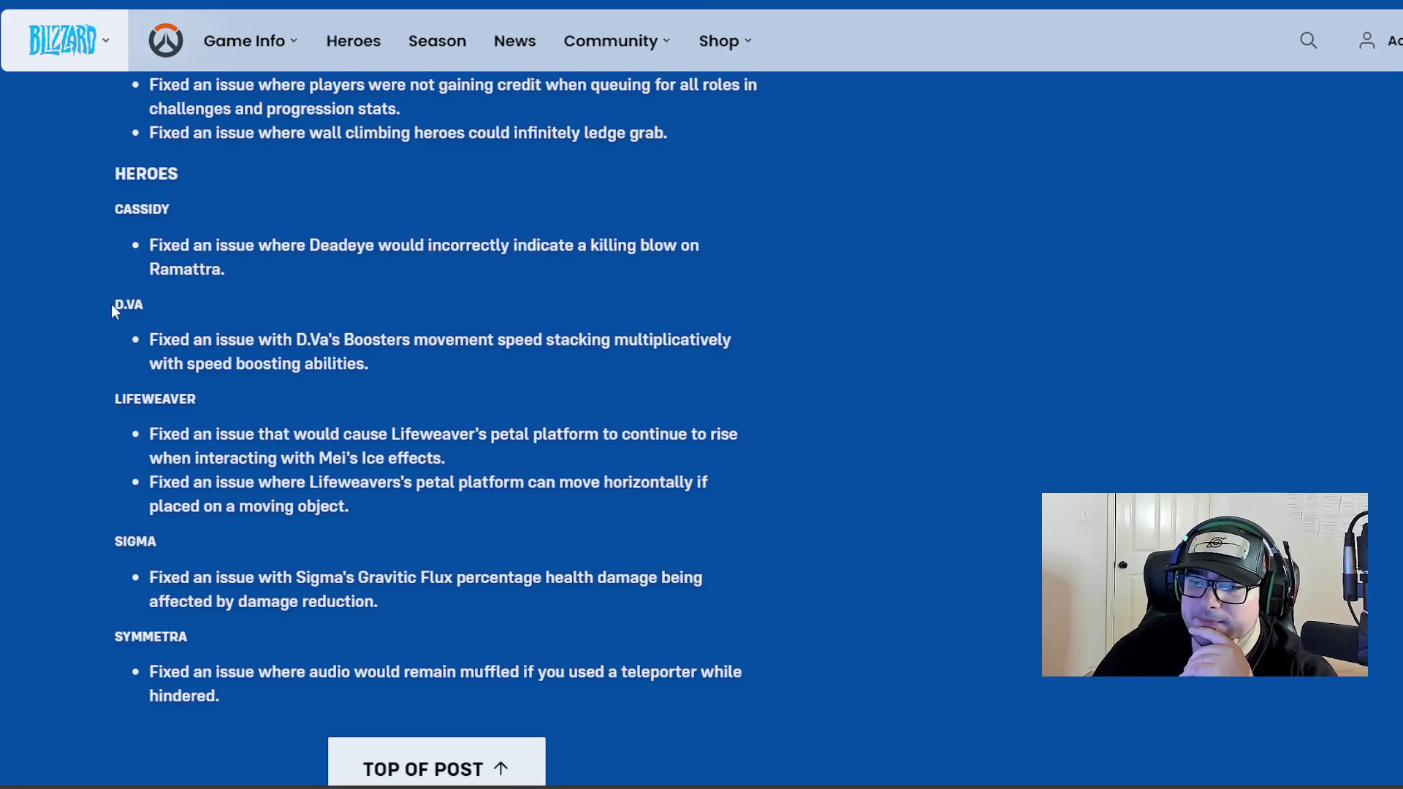
{"action": "scroll", "coordinate": [111, 306], "scroll_direction": "down", "scroll_amount": 1}
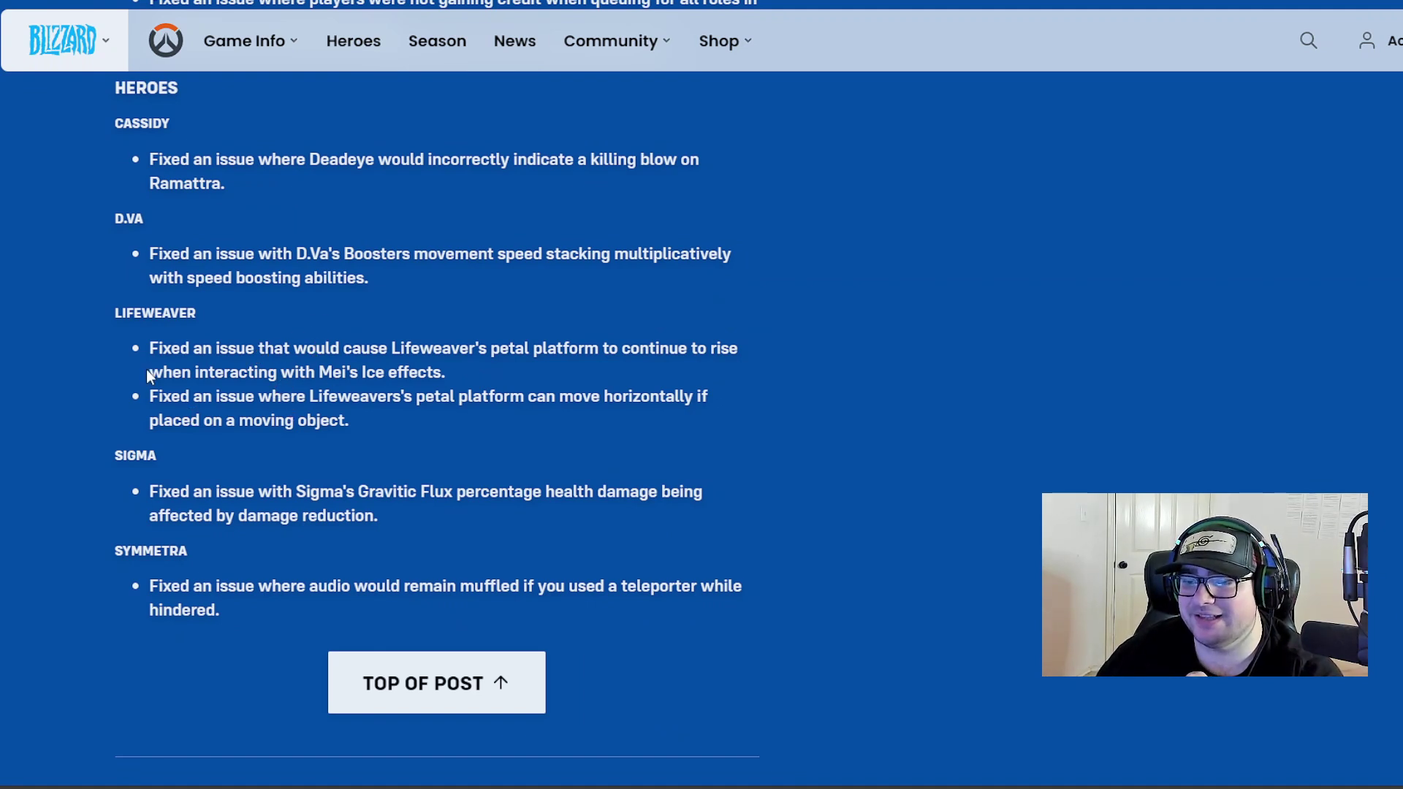
Step: Highlight the second Lifeweaver petal platform fix and the Sigma Gravitic Flux fix, then clear
{"action": "mouse_move", "coordinate": [151, 401]}
{"action": "left_mouse_down"}
{"action": "mouse_move", "coordinate": [379, 392]}
{"action": "mouse_move", "coordinate": [709, 409]}
{"action": "left_mouse_up"}
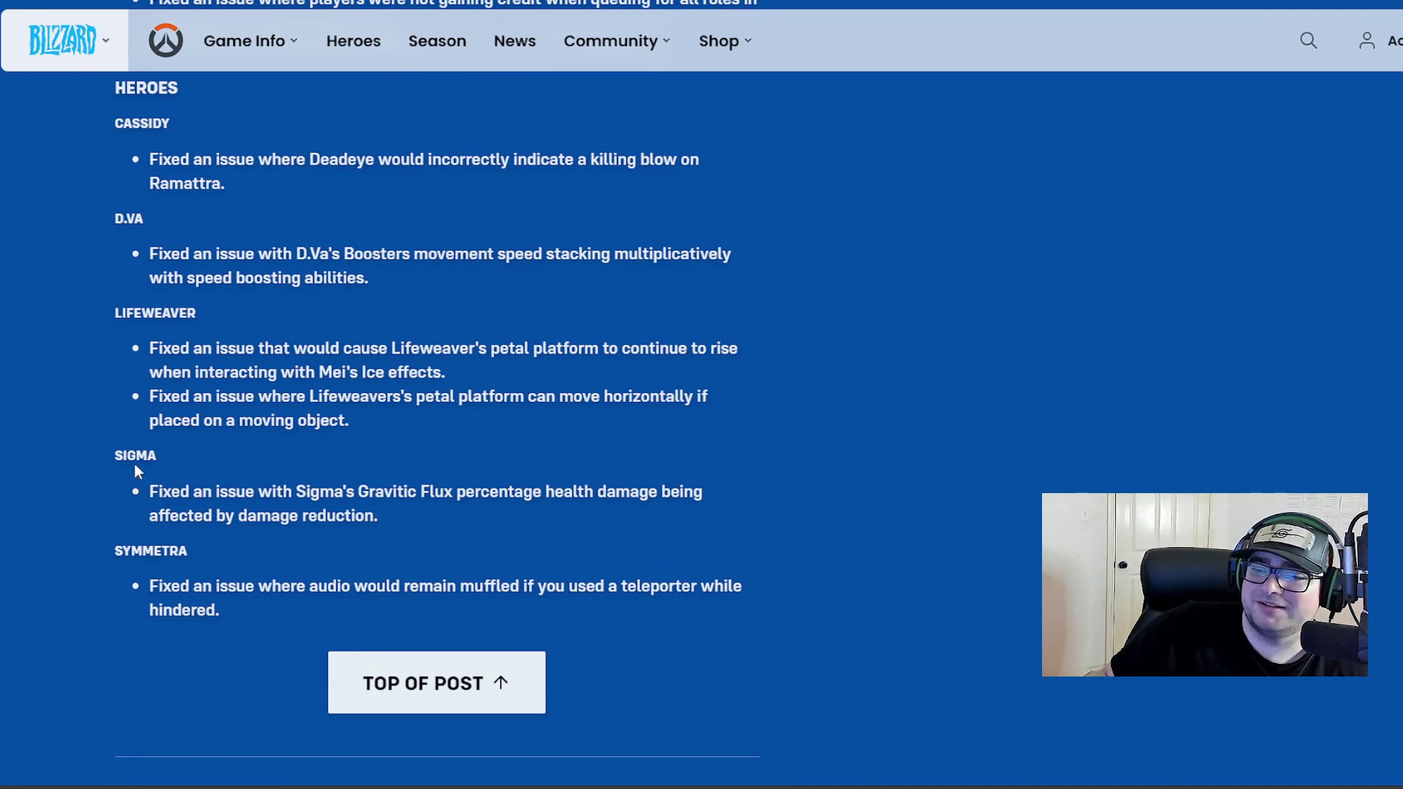
{"action": "left_click_drag", "start_coordinate": [149, 493], "coordinate": [310, 506]}
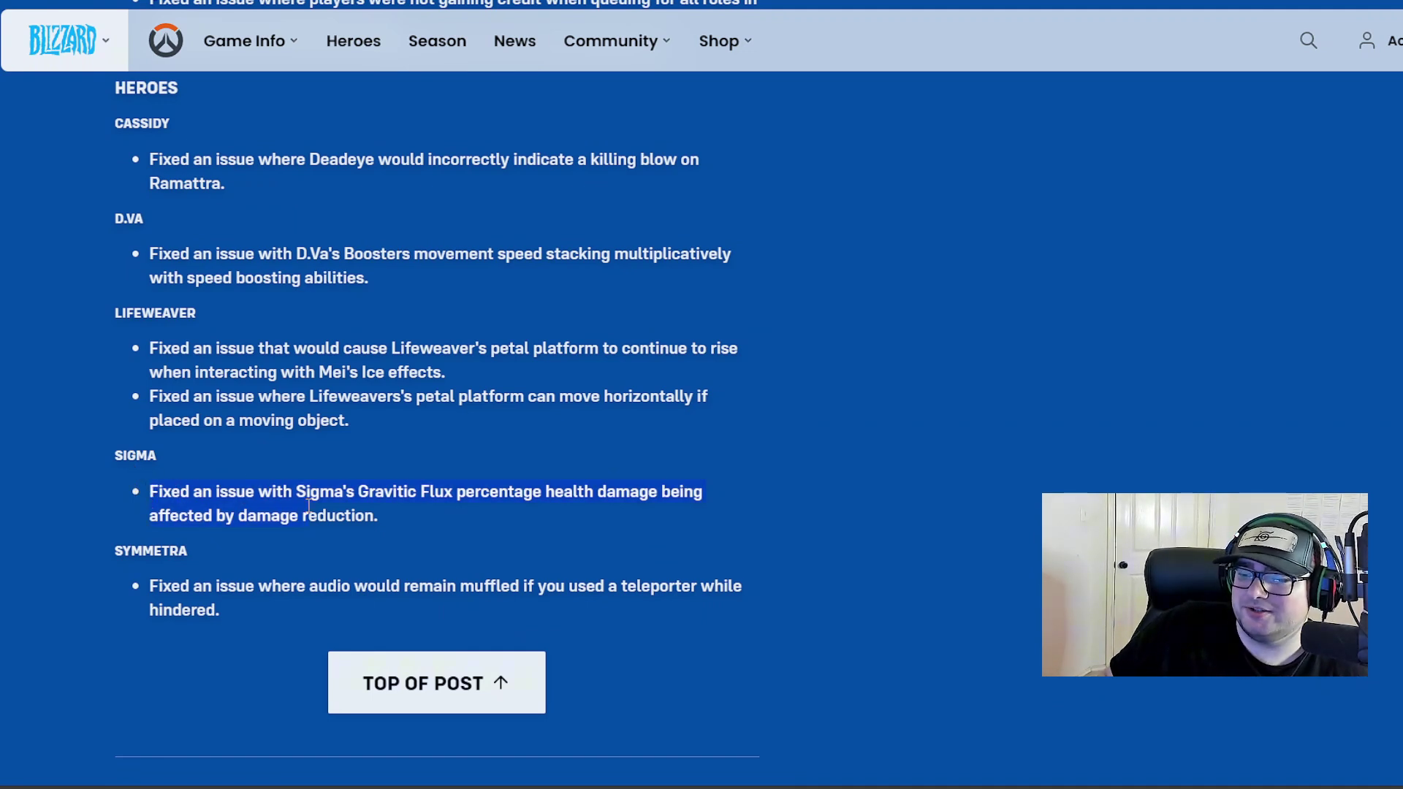
{"action": "left_click_drag", "start_coordinate": [418, 492], "coordinate": [439, 497]}
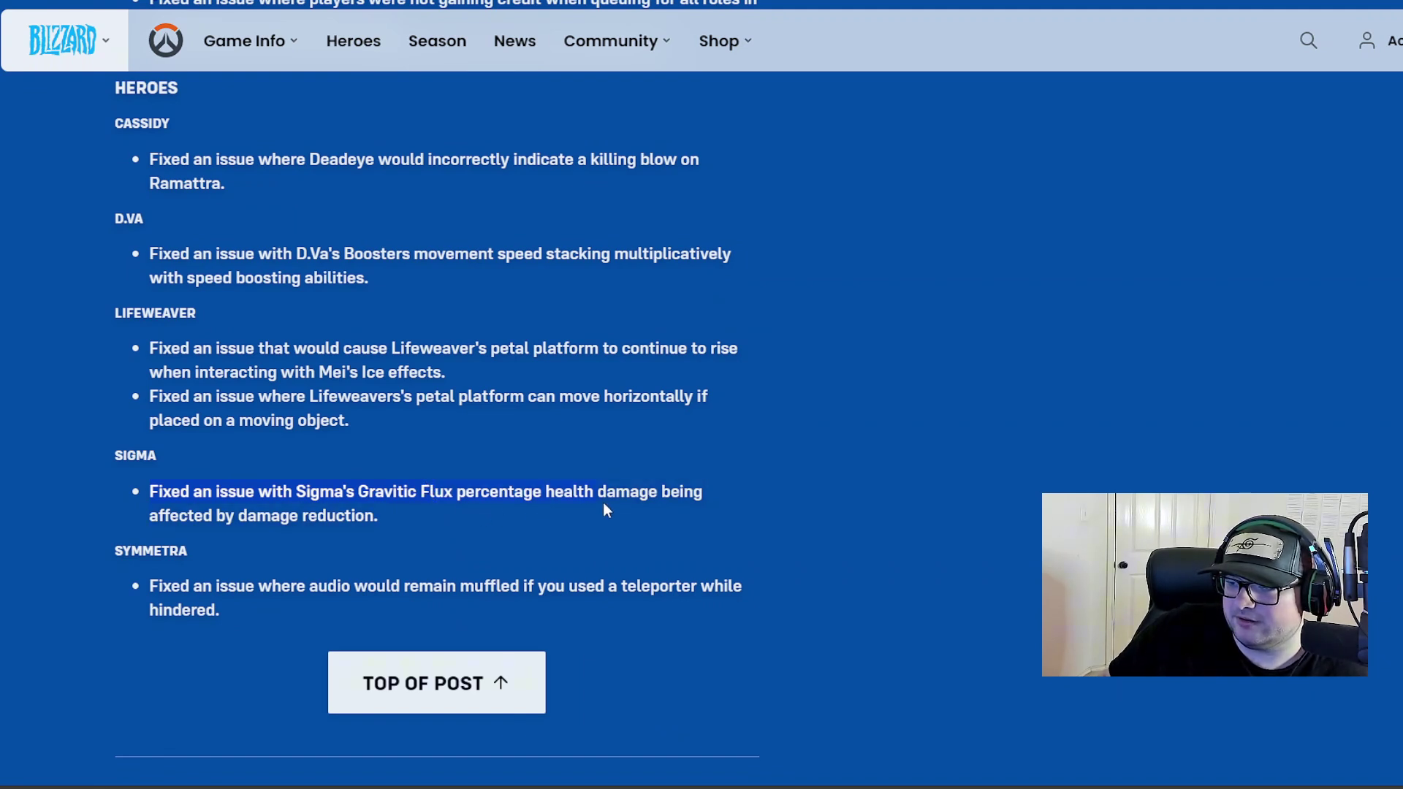
{"action": "left_click_drag", "start_coordinate": [621, 499], "coordinate": [654, 485]}
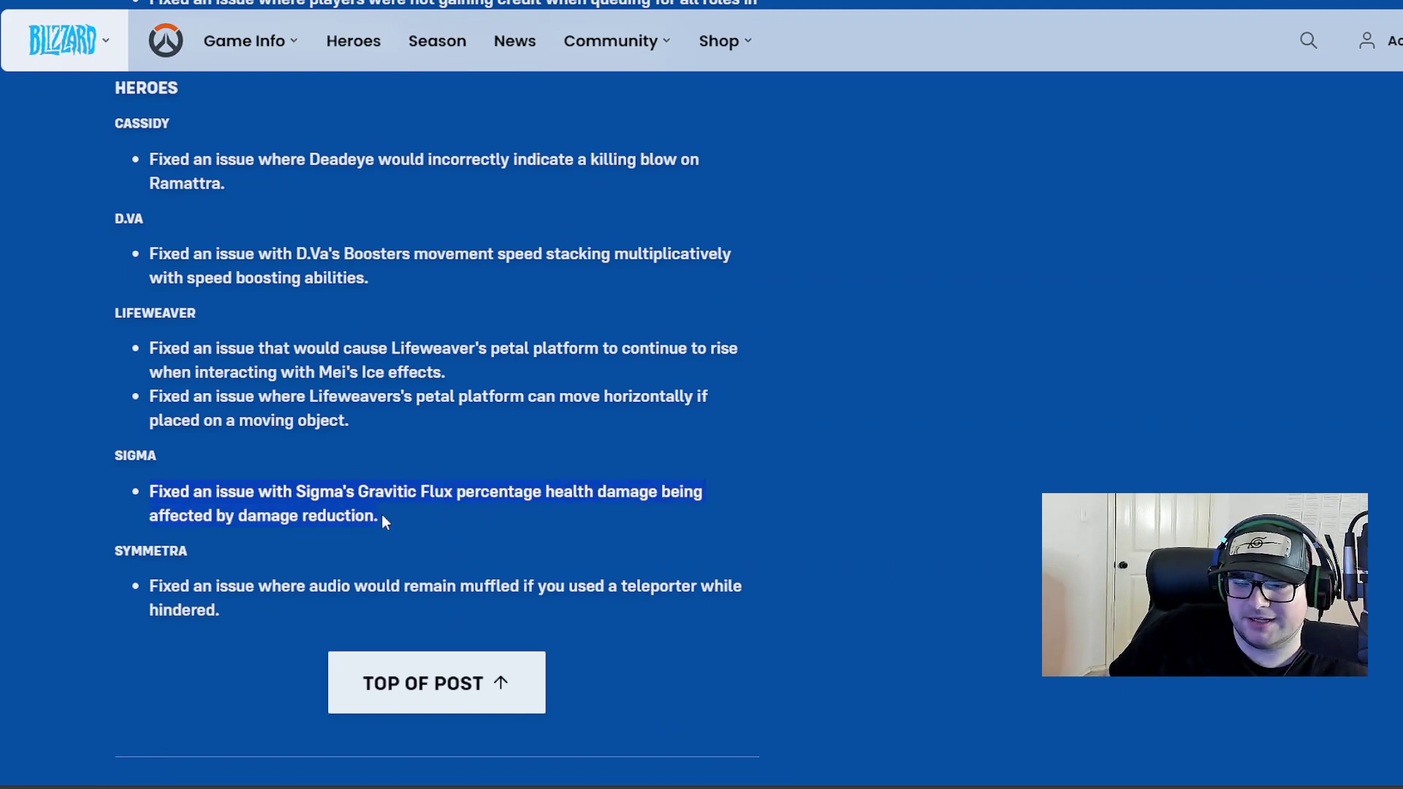
{"action": "left_click", "coordinate": [626, 534]}
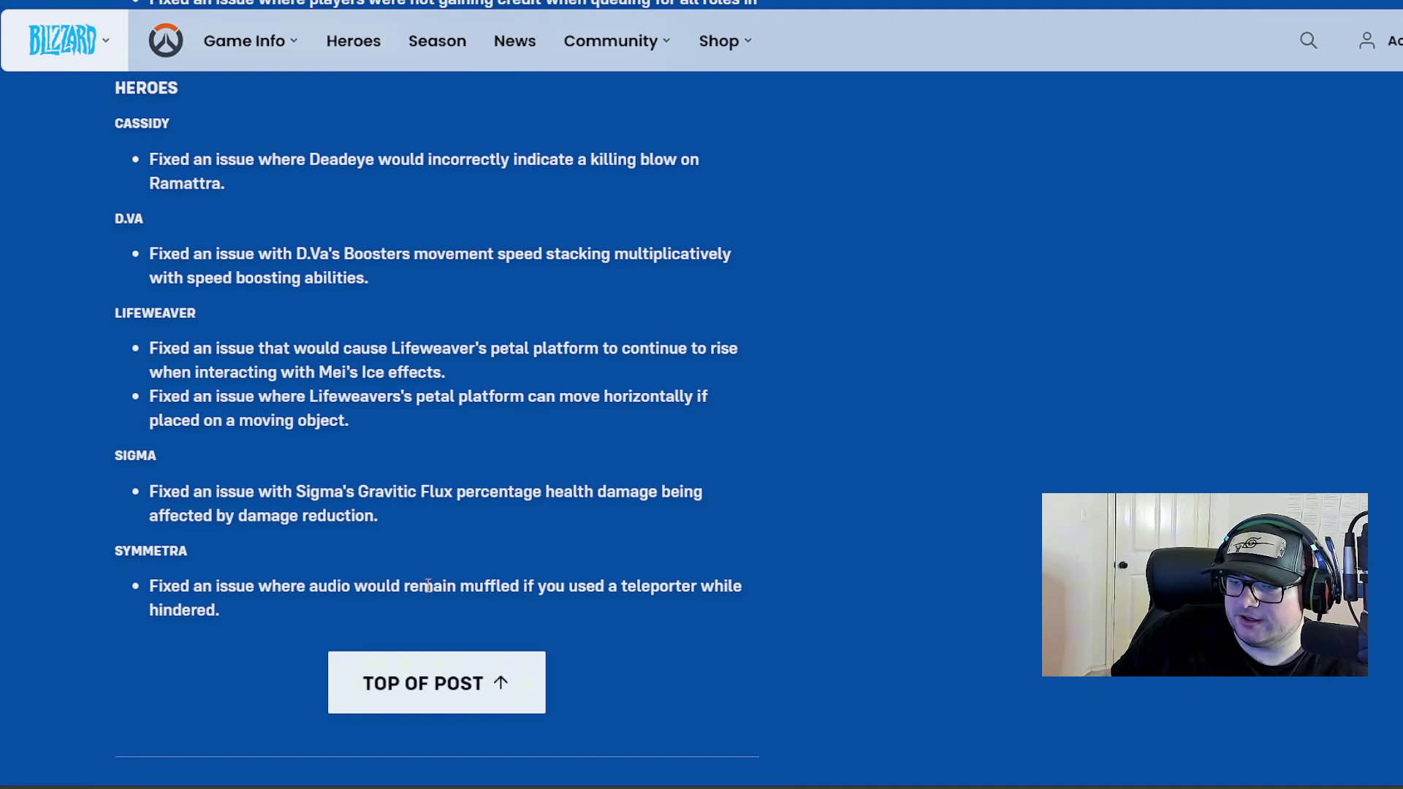
{"action": "scroll", "coordinate": [459, 556], "scroll_direction": "down", "scroll_amount": 1}
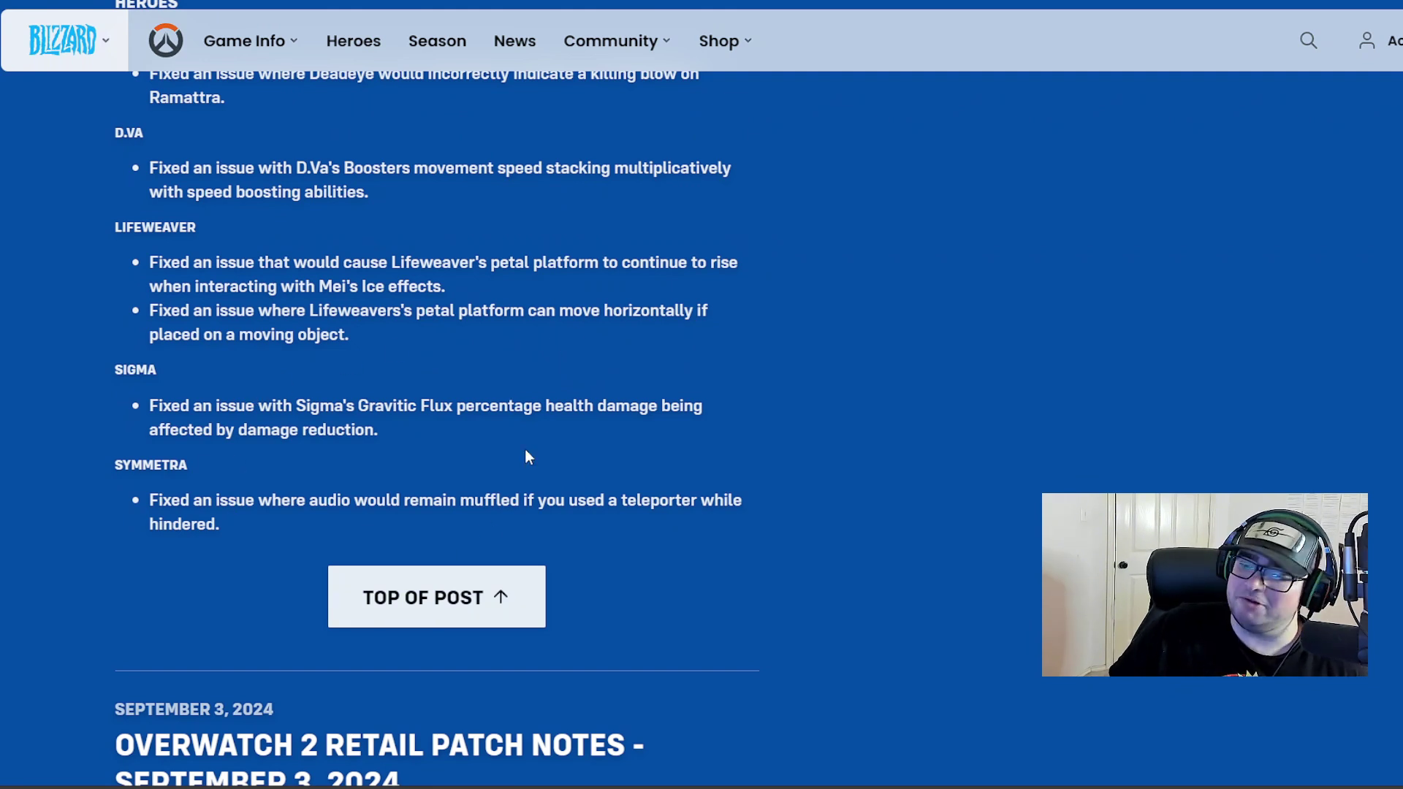
Step: Highlight the Symmetra audio fix bullet
{"action": "left_click_drag", "start_coordinate": [151, 502], "coordinate": [260, 523]}
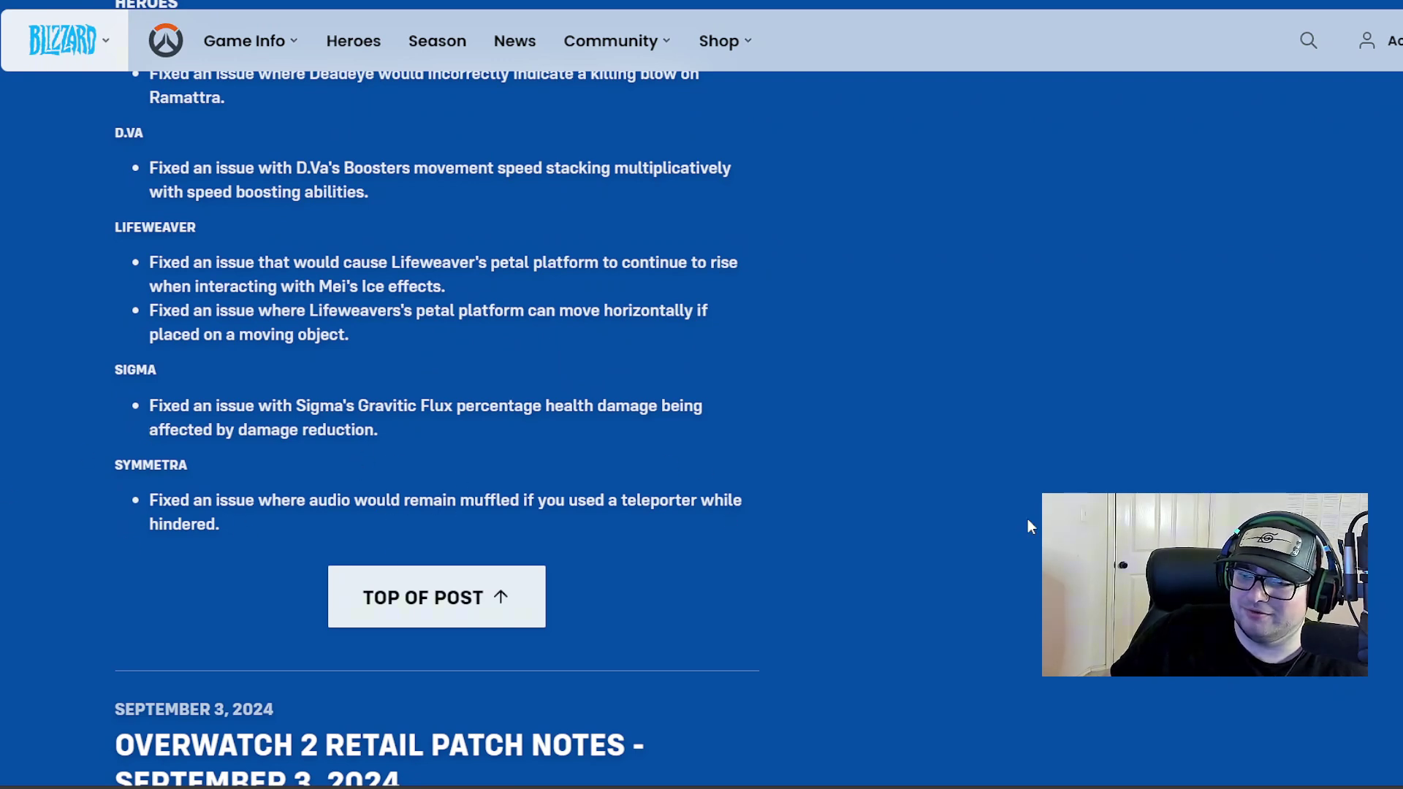
{"action": "scroll", "coordinate": [817, 537], "scroll_direction": "up", "scroll_amount": 2}
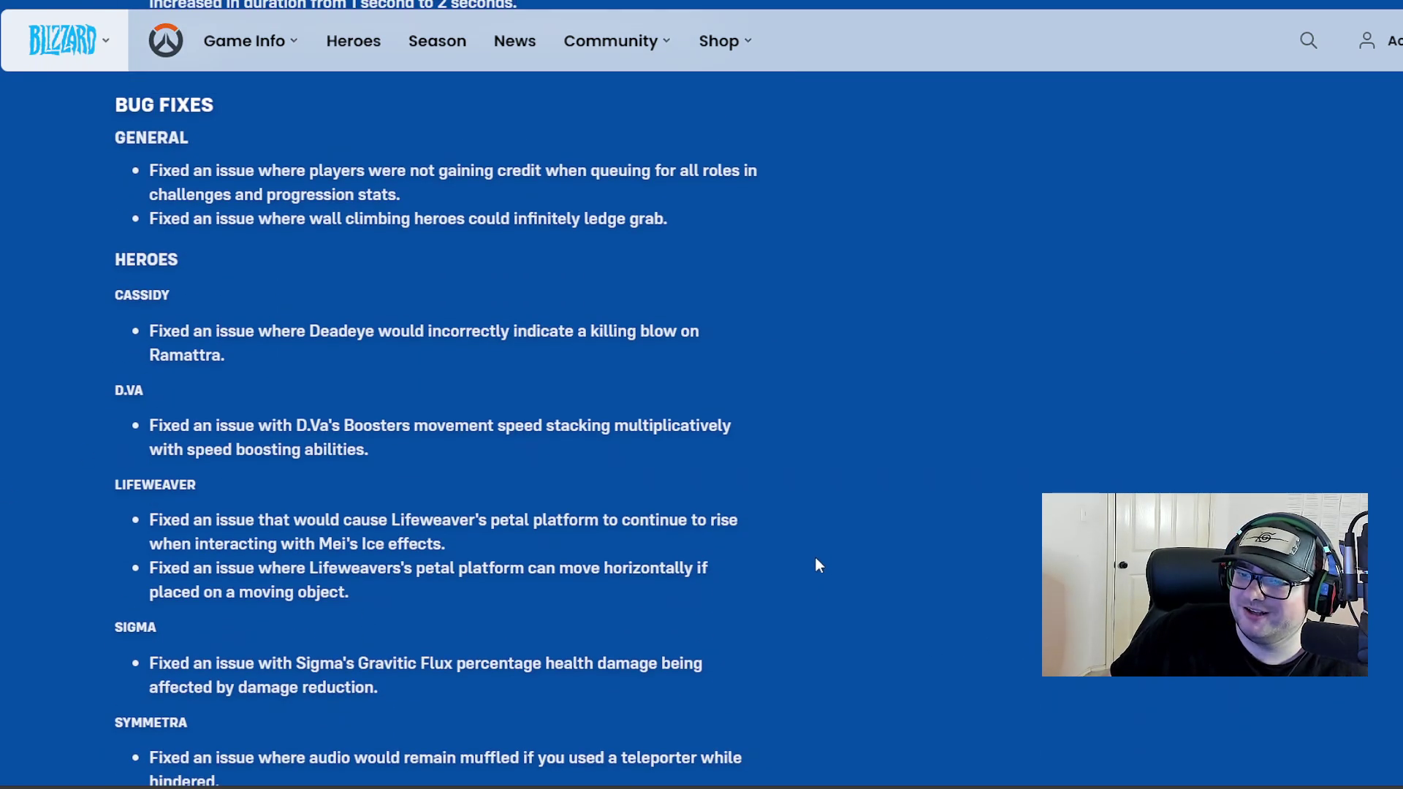
{"action": "scroll", "coordinate": [814, 558], "scroll_direction": "down", "scroll_amount": 2}
{"action": "scroll", "coordinate": [764, 546], "scroll_direction": "up", "scroll_amount": 2}
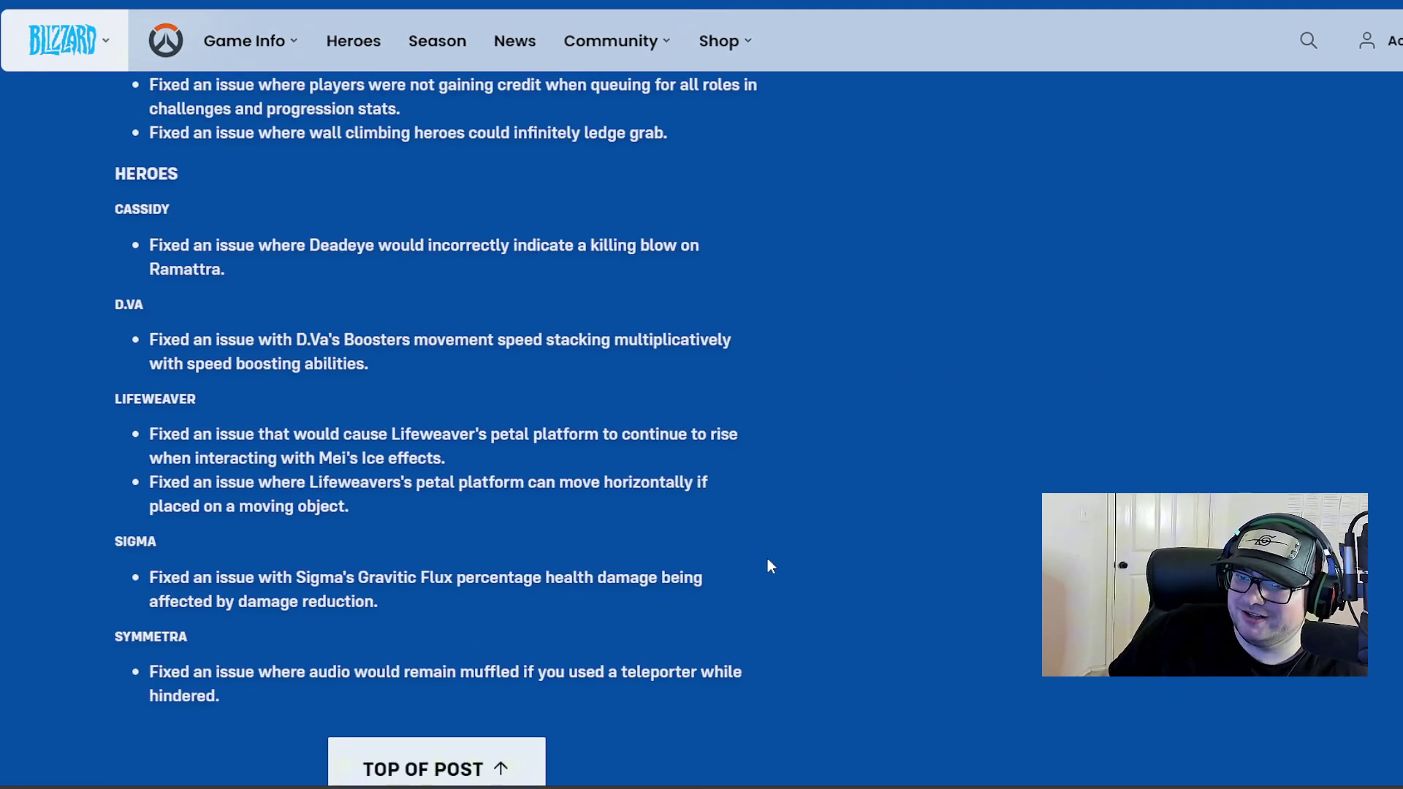
{"action": "scroll", "coordinate": [755, 526], "scroll_direction": "up", "scroll_amount": 3}
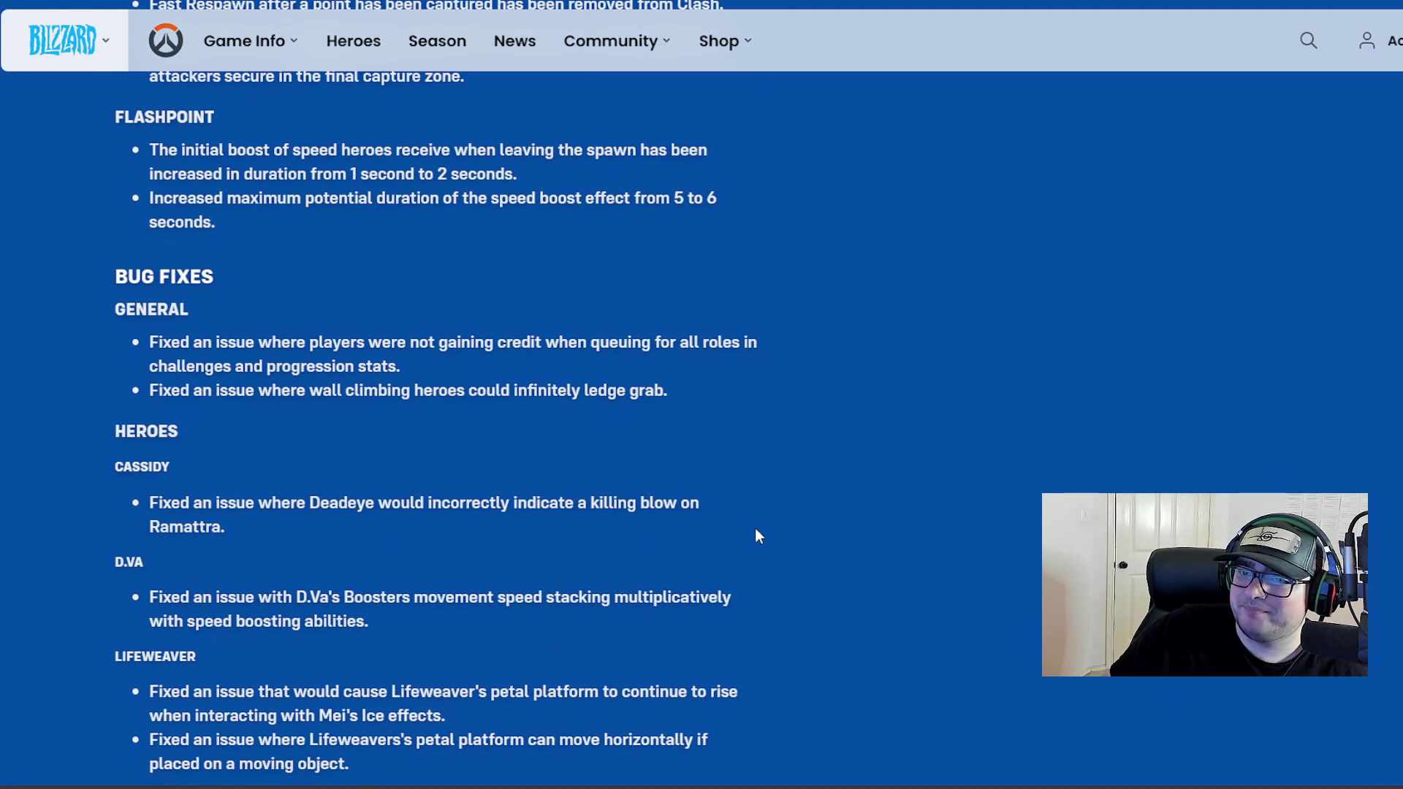
{"action": "scroll", "coordinate": [767, 537], "scroll_direction": "up", "scroll_amount": 5}
{"action": "scroll", "coordinate": [776, 544], "scroll_direction": "down", "scroll_amount": 5}
{"action": "scroll", "coordinate": [776, 544], "scroll_direction": "down", "scroll_amount": 1}
{"action": "scroll", "coordinate": [775, 543], "scroll_direction": "down", "scroll_amount": 2}
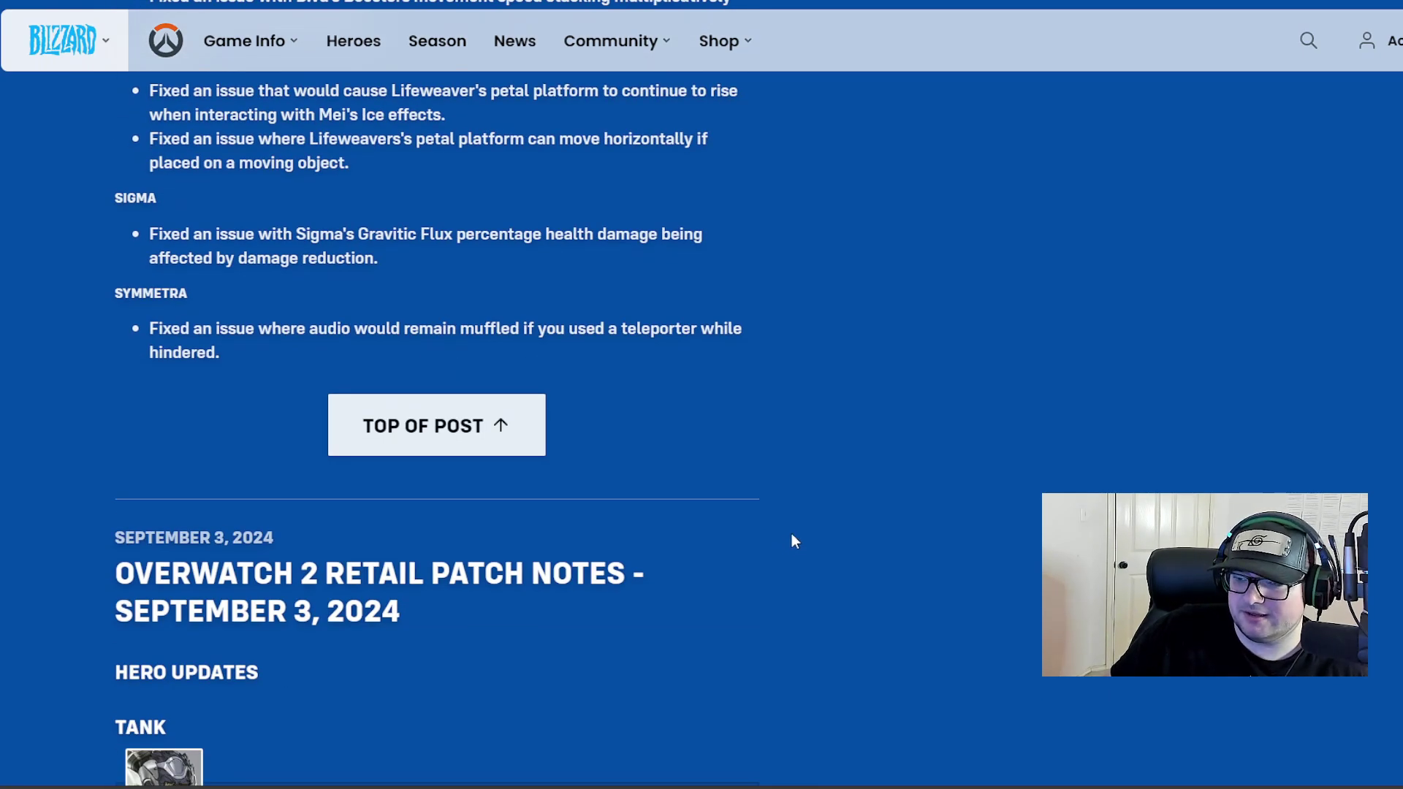
{"action": "scroll", "coordinate": [792, 534], "scroll_direction": "up", "scroll_amount": 2}
{"action": "scroll", "coordinate": [797, 533], "scroll_direction": "up", "scroll_amount": 4}
{"action": "scroll", "coordinate": [745, 493], "scroll_direction": "up", "scroll_amount": 1}
{"action": "scroll", "coordinate": [767, 504], "scroll_direction": "up", "scroll_amount": 3}
{"action": "scroll", "coordinate": [820, 545], "scroll_direction": "up", "scroll_amount": 5}
{"action": "scroll", "coordinate": [824, 549], "scroll_direction": "up", "scroll_amount": 5}
{"action": "scroll", "coordinate": [817, 537], "scroll_direction": "up", "scroll_amount": 5}
{"action": "scroll", "coordinate": [807, 538], "scroll_direction": "up", "scroll_amount": 5}
{"action": "scroll", "coordinate": [790, 478], "scroll_direction": "up", "scroll_amount": 5}
{"action": "scroll", "coordinate": [719, 462], "scroll_direction": "up", "scroll_amount": 5}
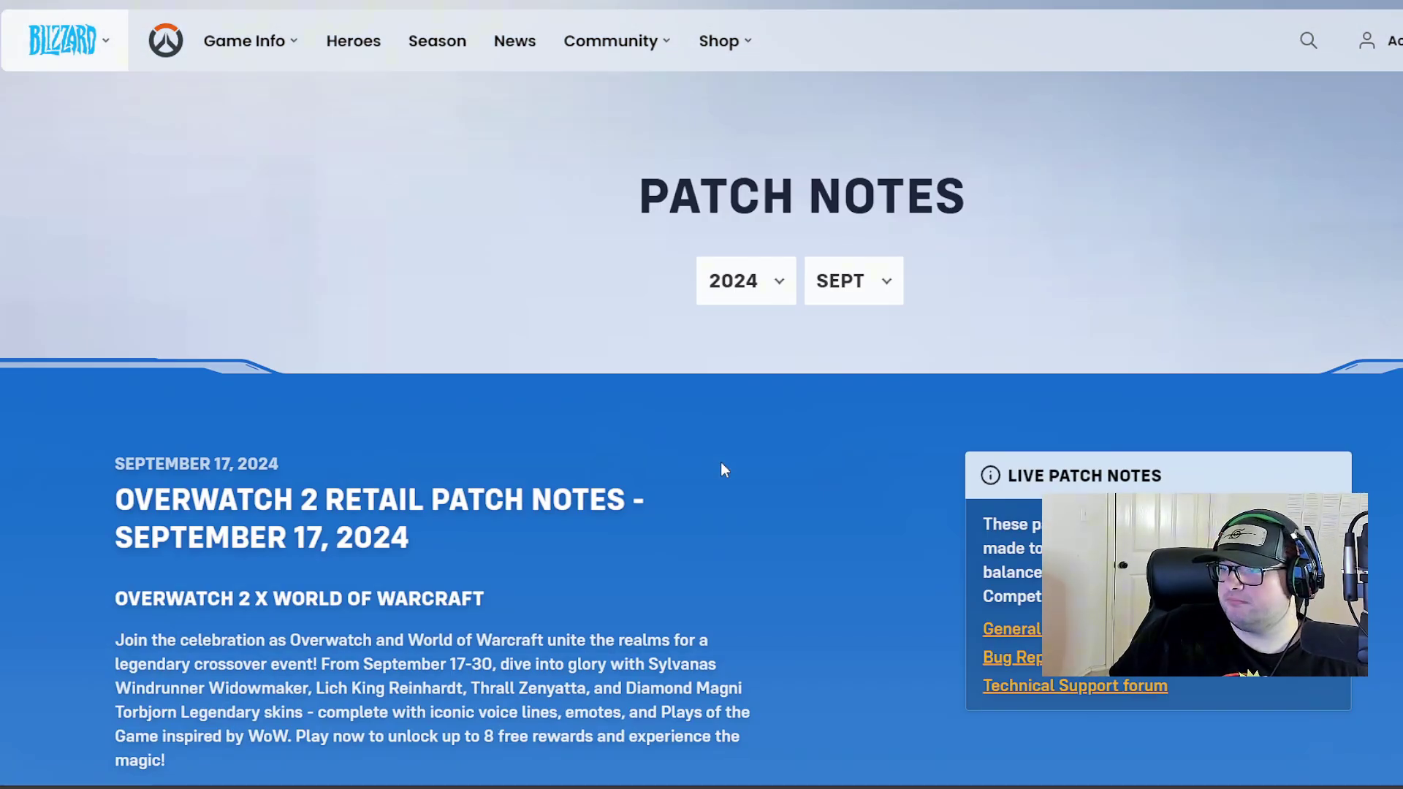
{"action": "scroll", "coordinate": [721, 461], "scroll_direction": "down", "scroll_amount": 1}
{"action": "scroll", "coordinate": [720, 462], "scroll_direction": "down", "scroll_amount": 1}
{"action": "scroll", "coordinate": [745, 436], "scroll_direction": "down", "scroll_amount": 1}
{"action": "scroll", "coordinate": [745, 435], "scroll_direction": "down", "scroll_amount": 4}
{"action": "scroll", "coordinate": [752, 428], "scroll_direction": "down", "scroll_amount": 3}
{"action": "scroll", "coordinate": [753, 431], "scroll_direction": "down", "scroll_amount": 1}
{"action": "scroll", "coordinate": [759, 444], "scroll_direction": "down", "scroll_amount": 4}
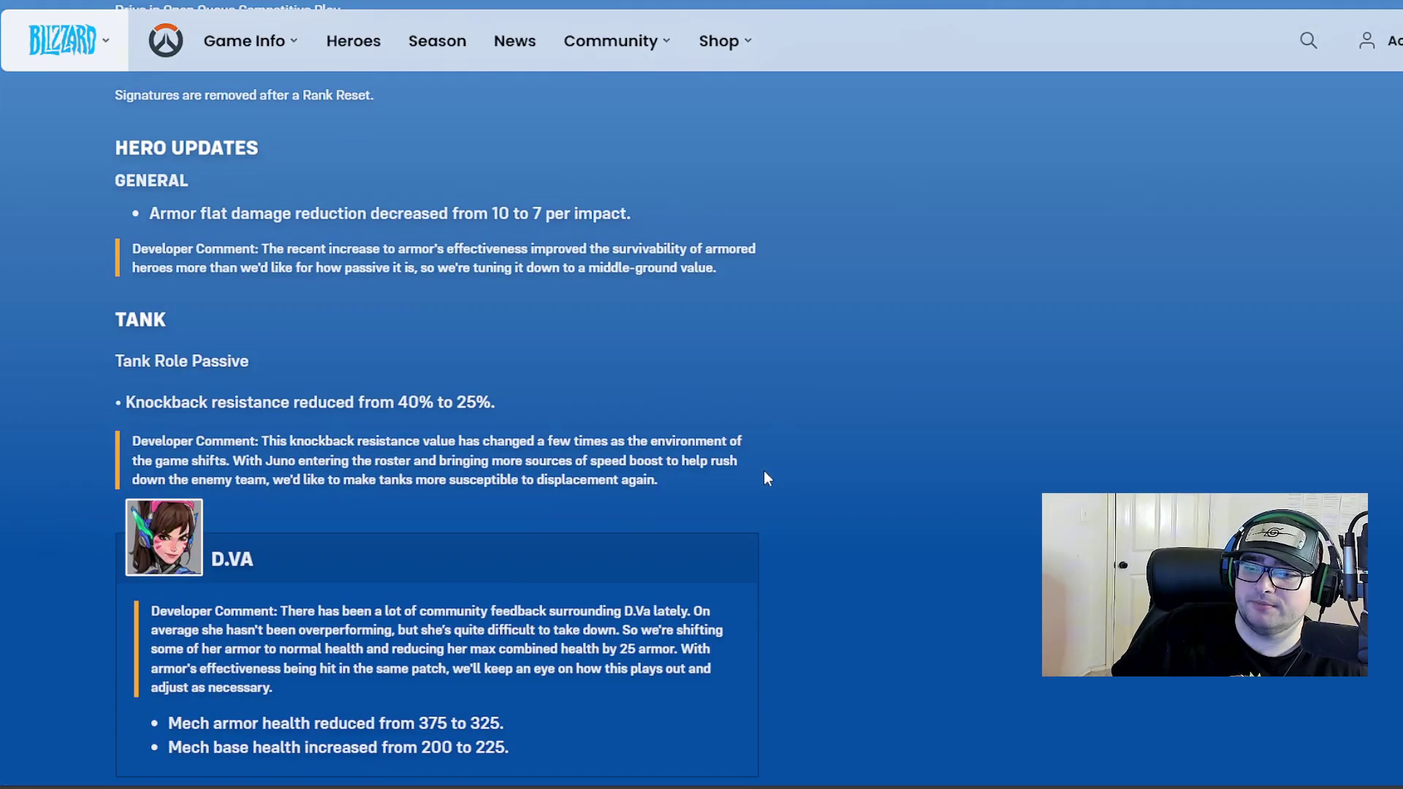
{"action": "left_click_drag", "start_coordinate": [149, 213], "coordinate": [564, 225]}
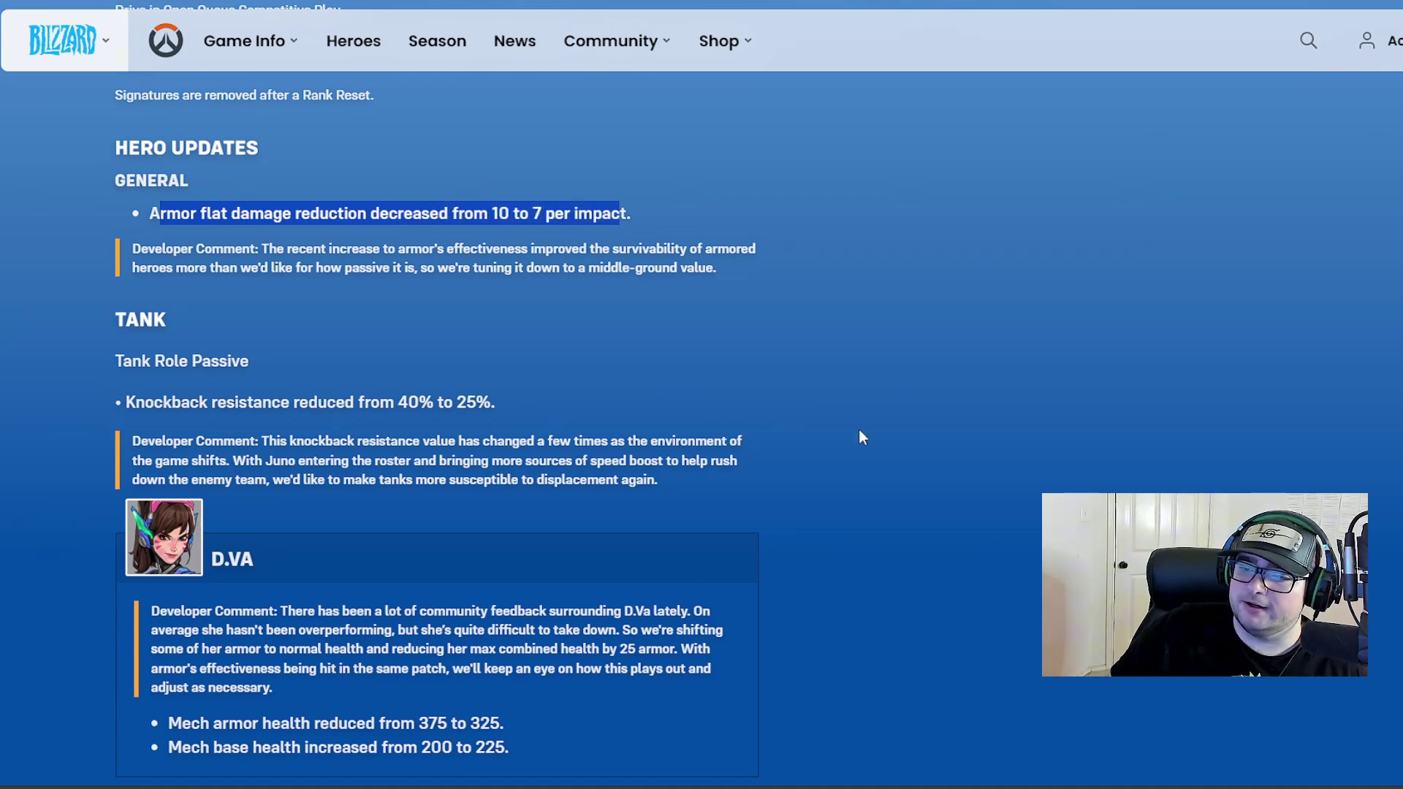
{"action": "scroll", "coordinate": [858, 429], "scroll_direction": "up", "scroll_amount": 2}
{"action": "left_click_drag", "start_coordinate": [121, 573], "coordinate": [493, 575]}
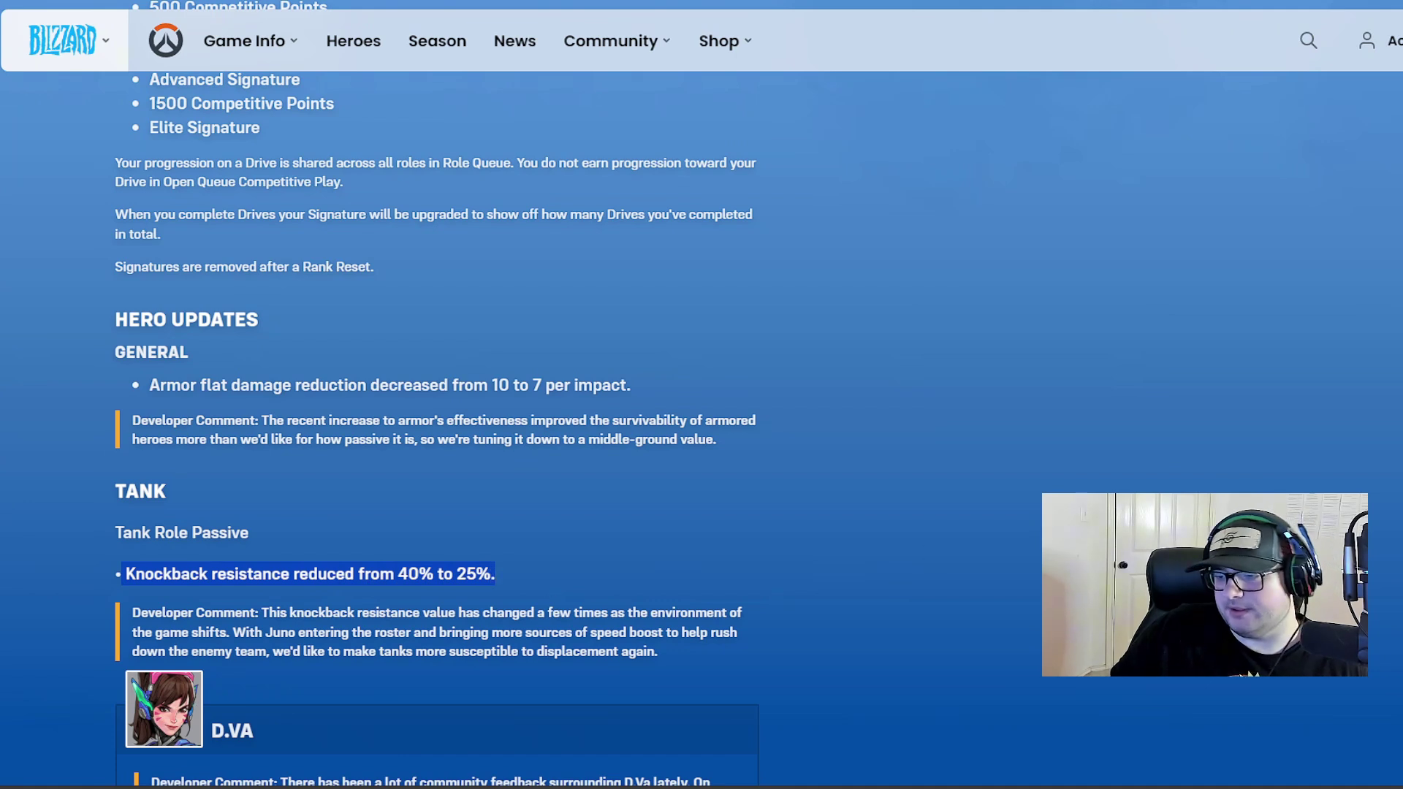
{"action": "left_click", "coordinate": [879, 426]}
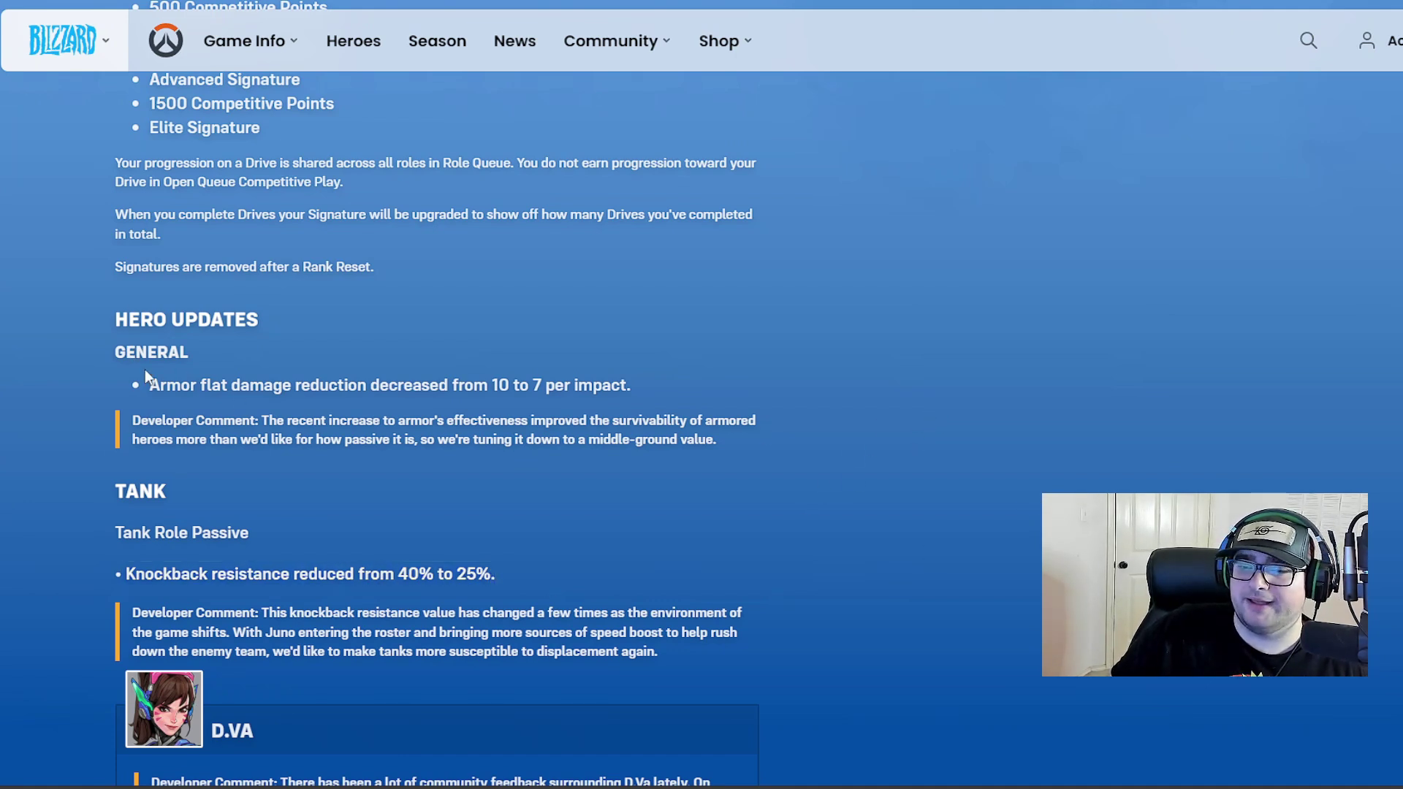
{"action": "left_click_drag", "start_coordinate": [146, 379], "coordinate": [351, 376]}
{"action": "left_click", "coordinate": [399, 462]}
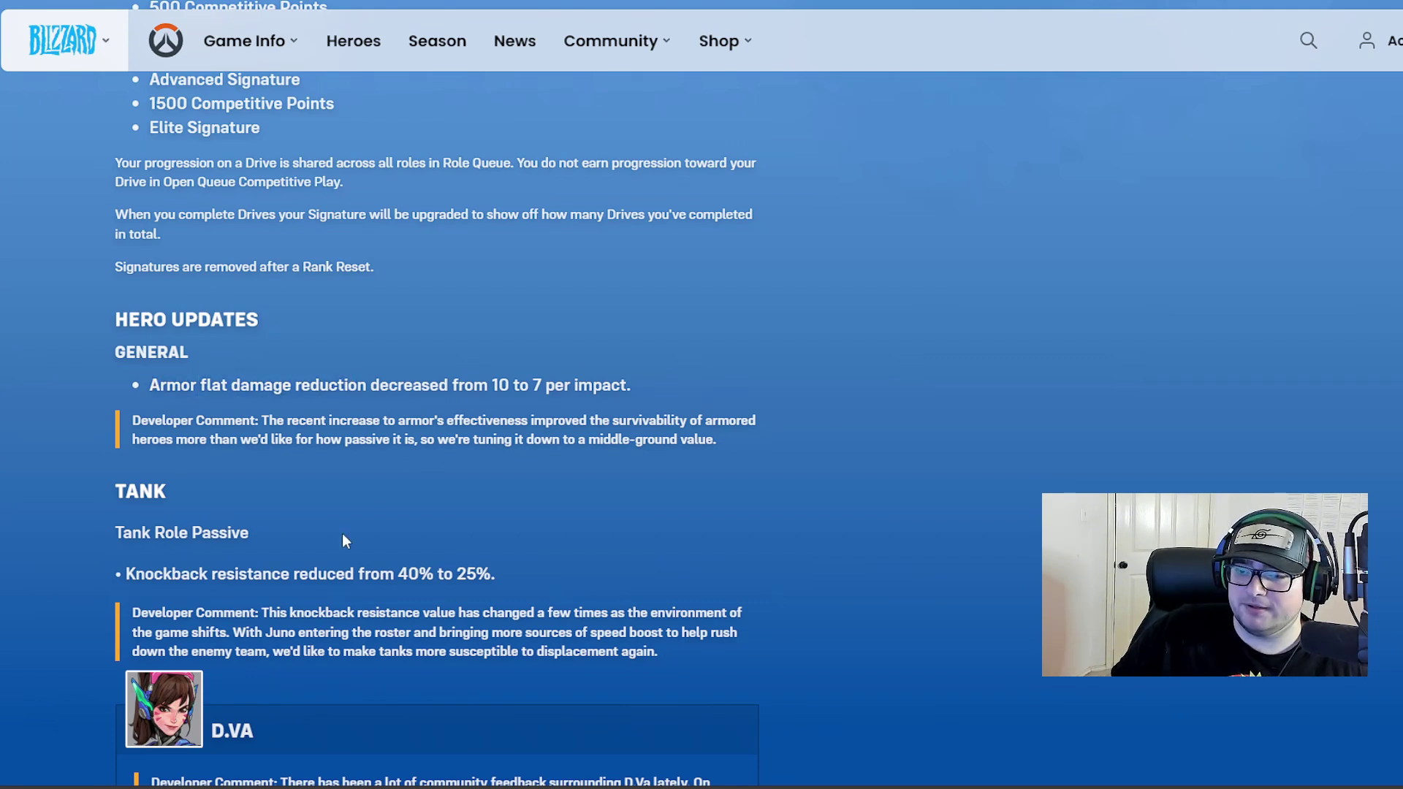
{"action": "left_click_drag", "start_coordinate": [131, 565], "coordinate": [597, 589]}
{"action": "left_click", "coordinate": [923, 524]}
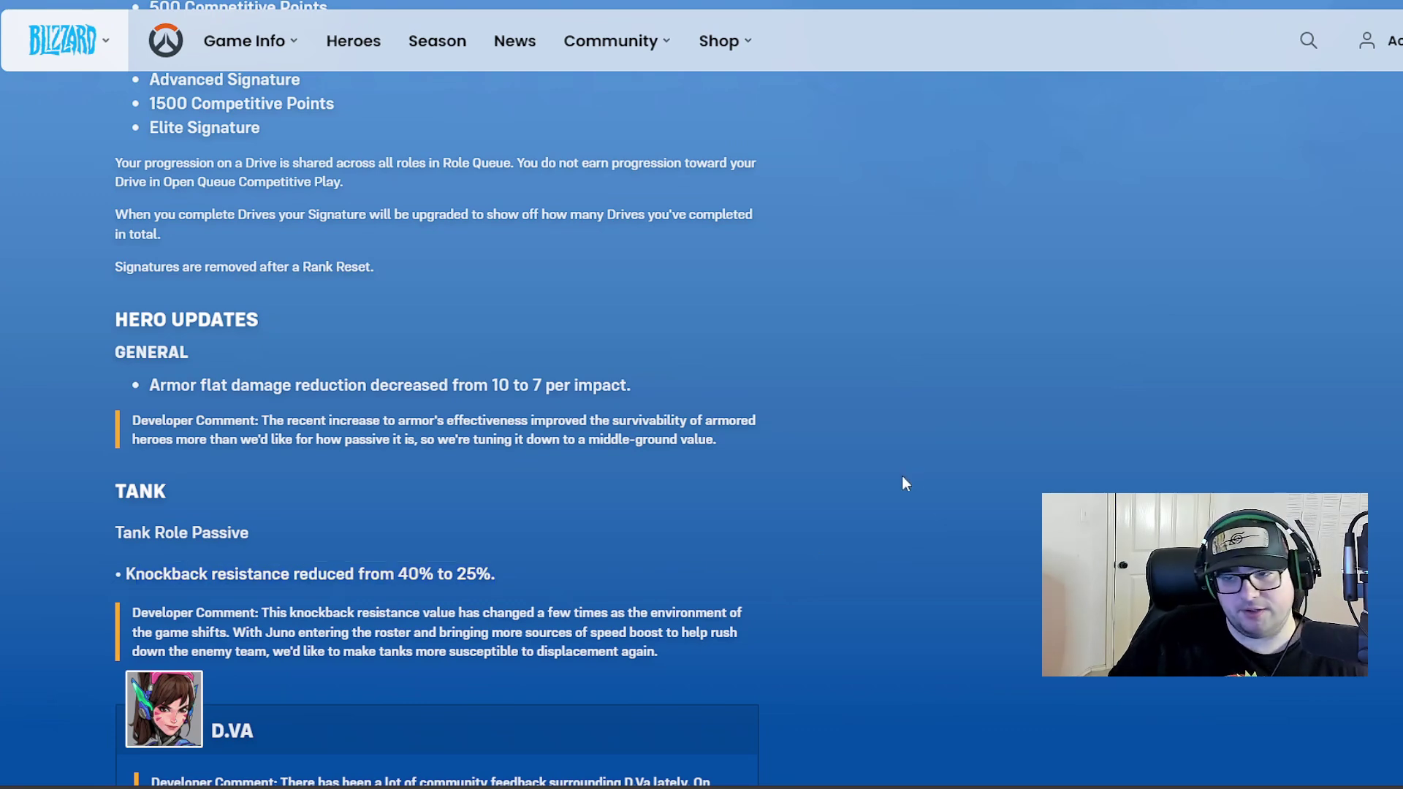
{"action": "scroll", "coordinate": [740, 447], "scroll_direction": "up", "scroll_amount": 1}
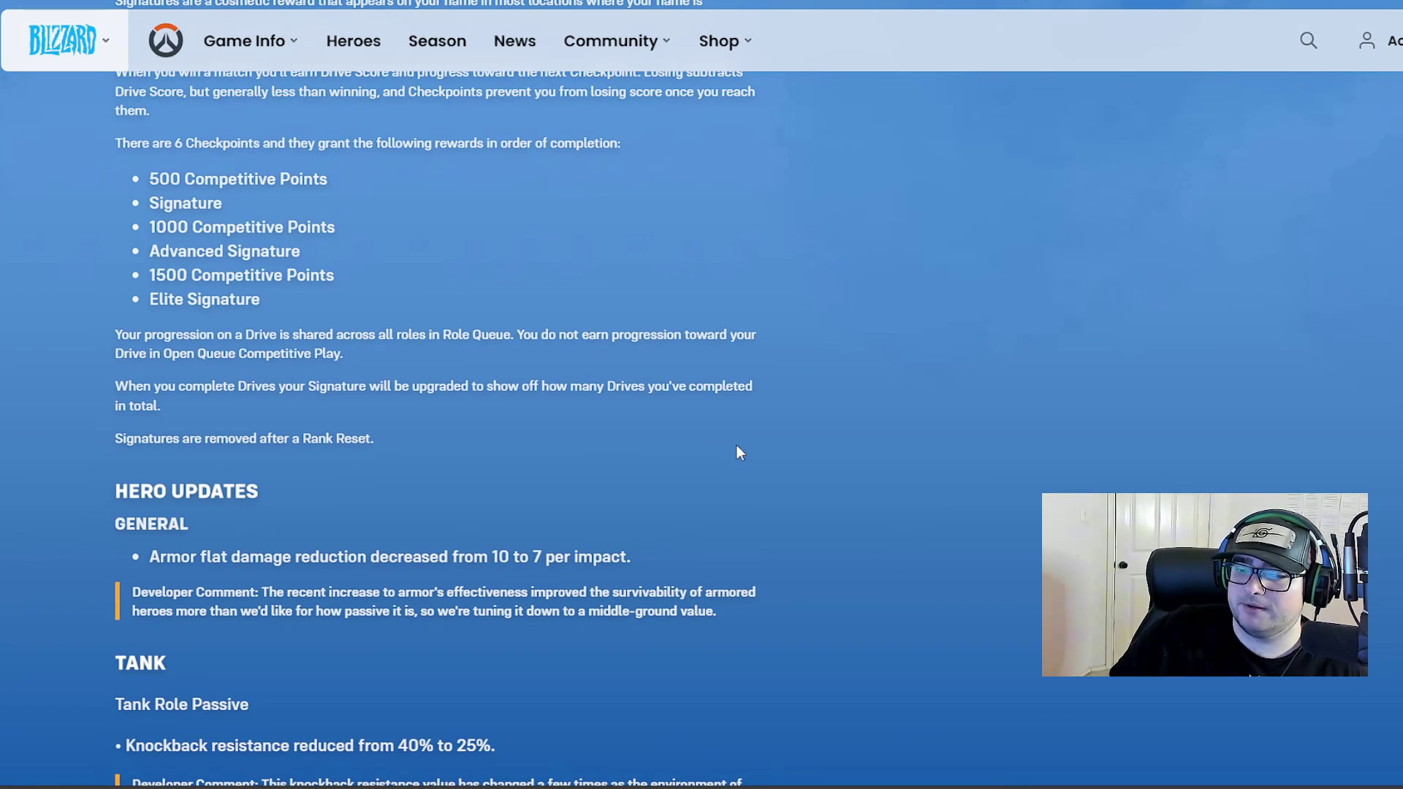
{"action": "scroll", "coordinate": [733, 456], "scroll_direction": "down", "scroll_amount": 3}
{"action": "scroll", "coordinate": [723, 468], "scroll_direction": "up", "scroll_amount": 8}
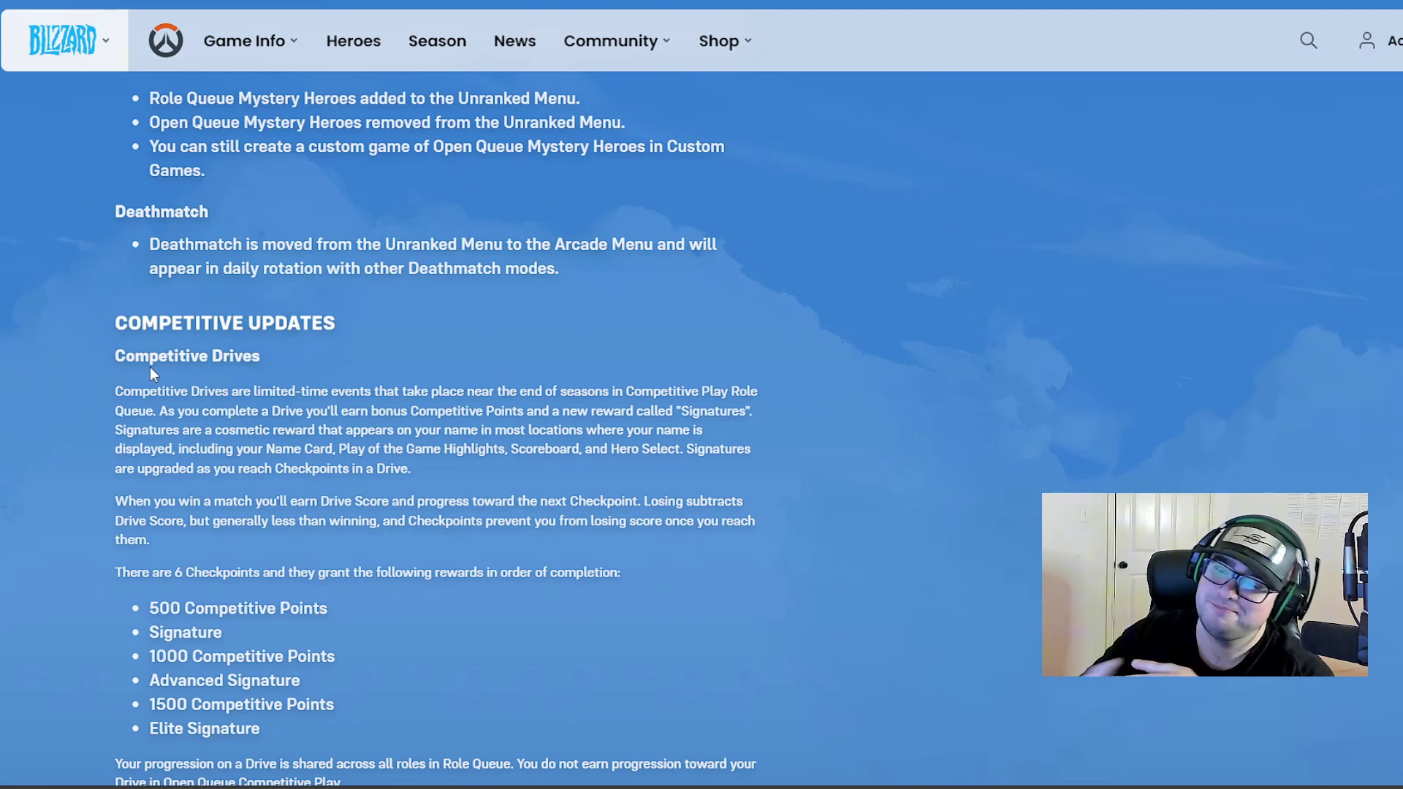
{"action": "scroll", "coordinate": [734, 502], "scroll_direction": "down", "scroll_amount": 1}
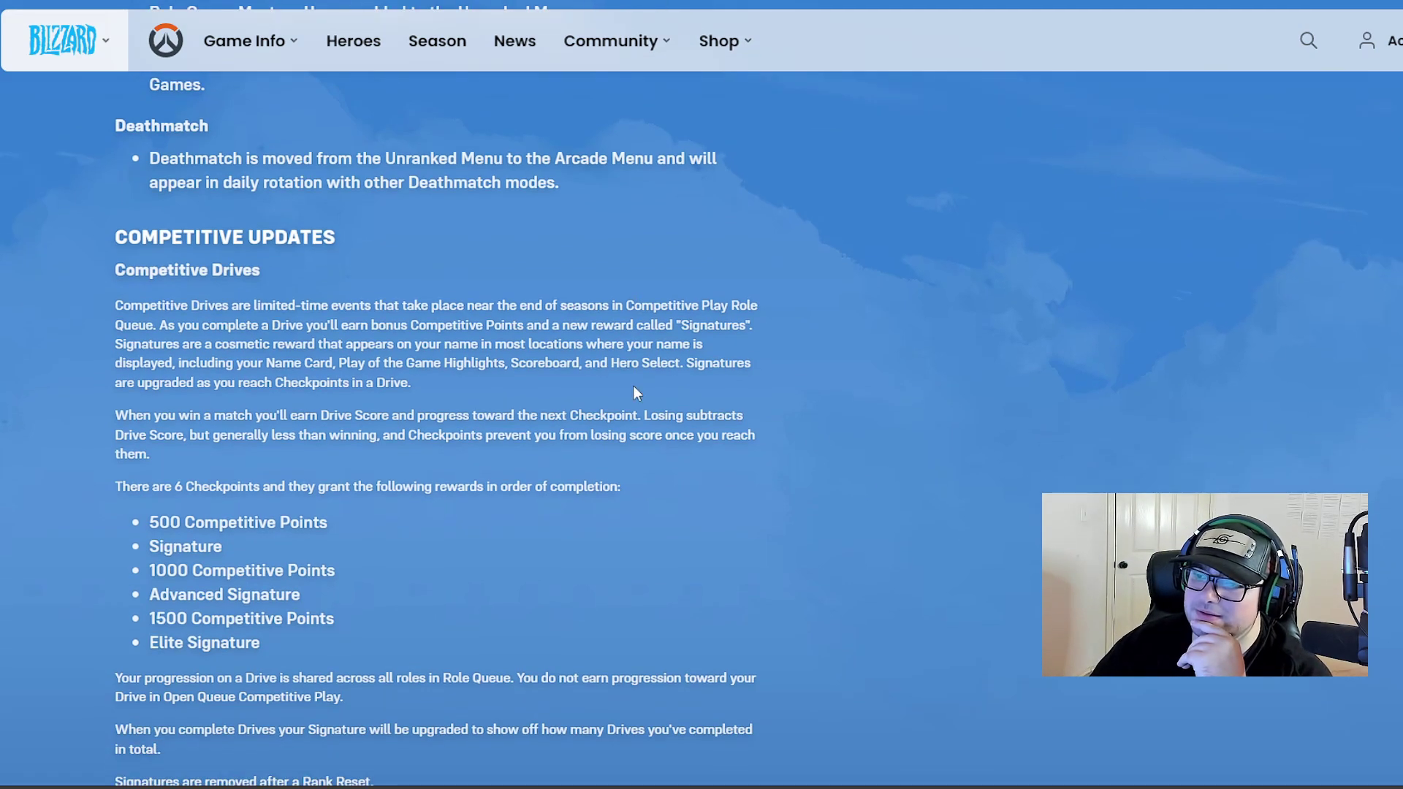
{"action": "scroll", "coordinate": [633, 384], "scroll_direction": "down", "scroll_amount": 2}
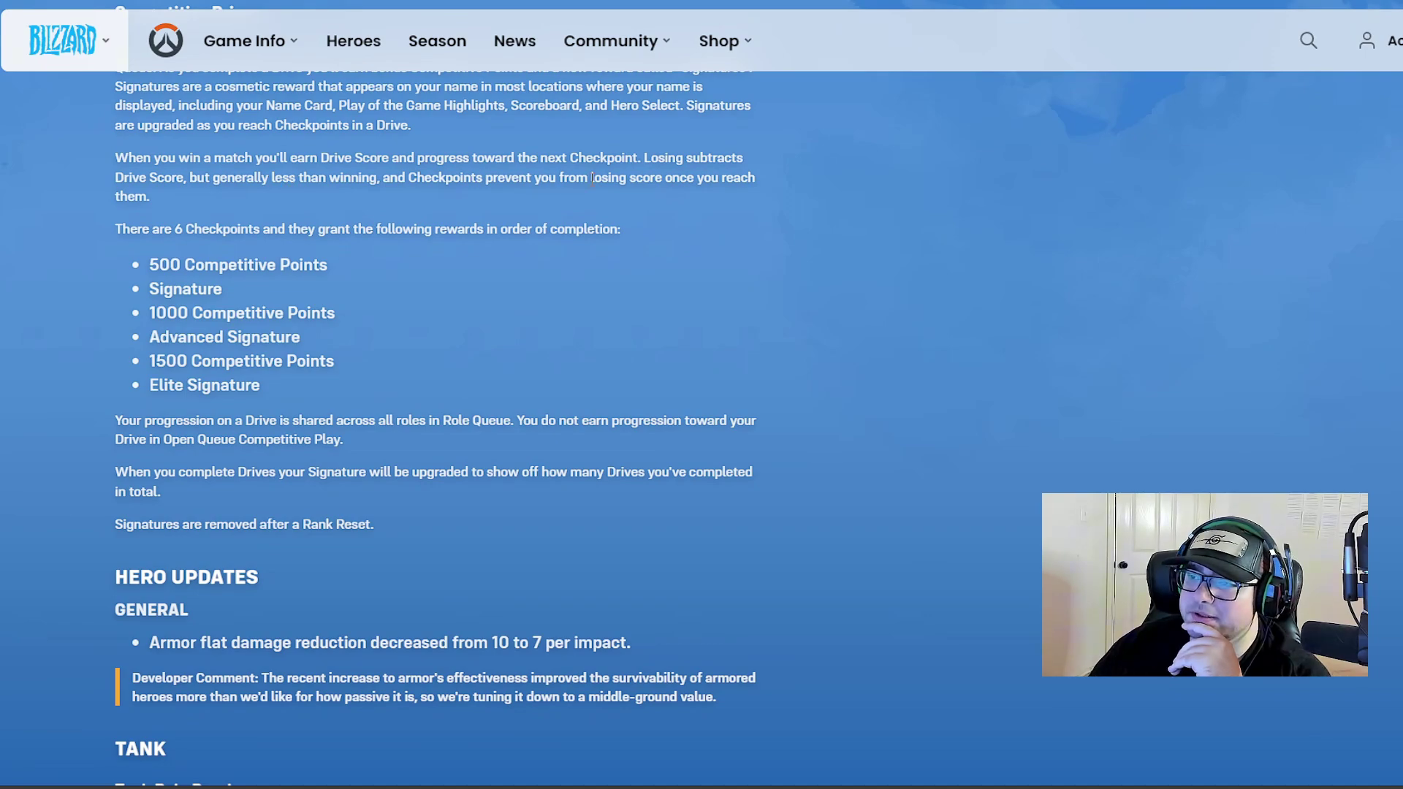
{"action": "scroll", "coordinate": [521, 218], "scroll_direction": "down", "scroll_amount": 1}
{"action": "scroll", "coordinate": [522, 217], "scroll_direction": "down", "scroll_amount": 3}
{"action": "scroll", "coordinate": [521, 218], "scroll_direction": "up", "scroll_amount": 3}
{"action": "scroll", "coordinate": [439, 335], "scroll_direction": "up", "scroll_amount": 5}
{"action": "scroll", "coordinate": [389, 342], "scroll_direction": "up", "scroll_amount": 4}
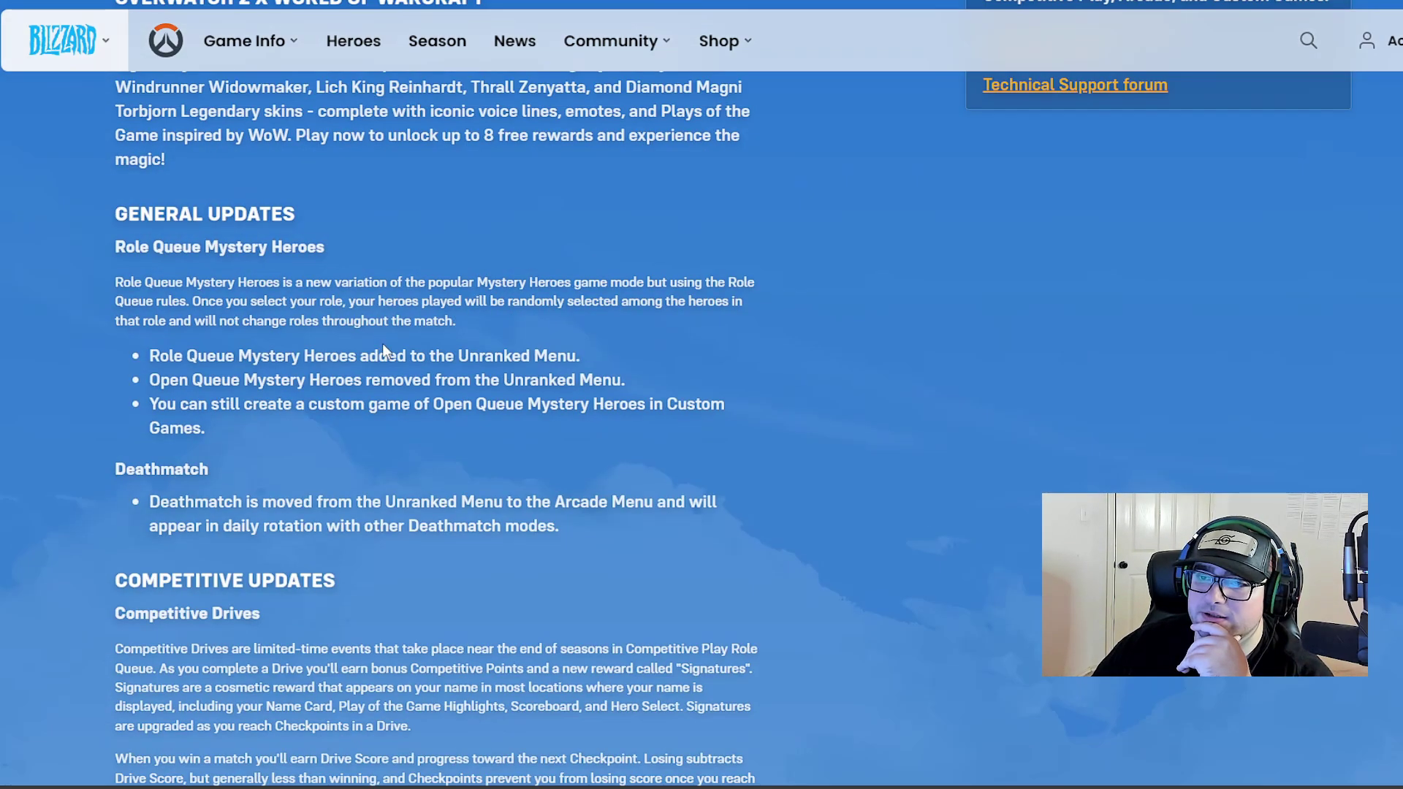
{"action": "scroll", "coordinate": [396, 340], "scroll_direction": "up", "scroll_amount": 2}
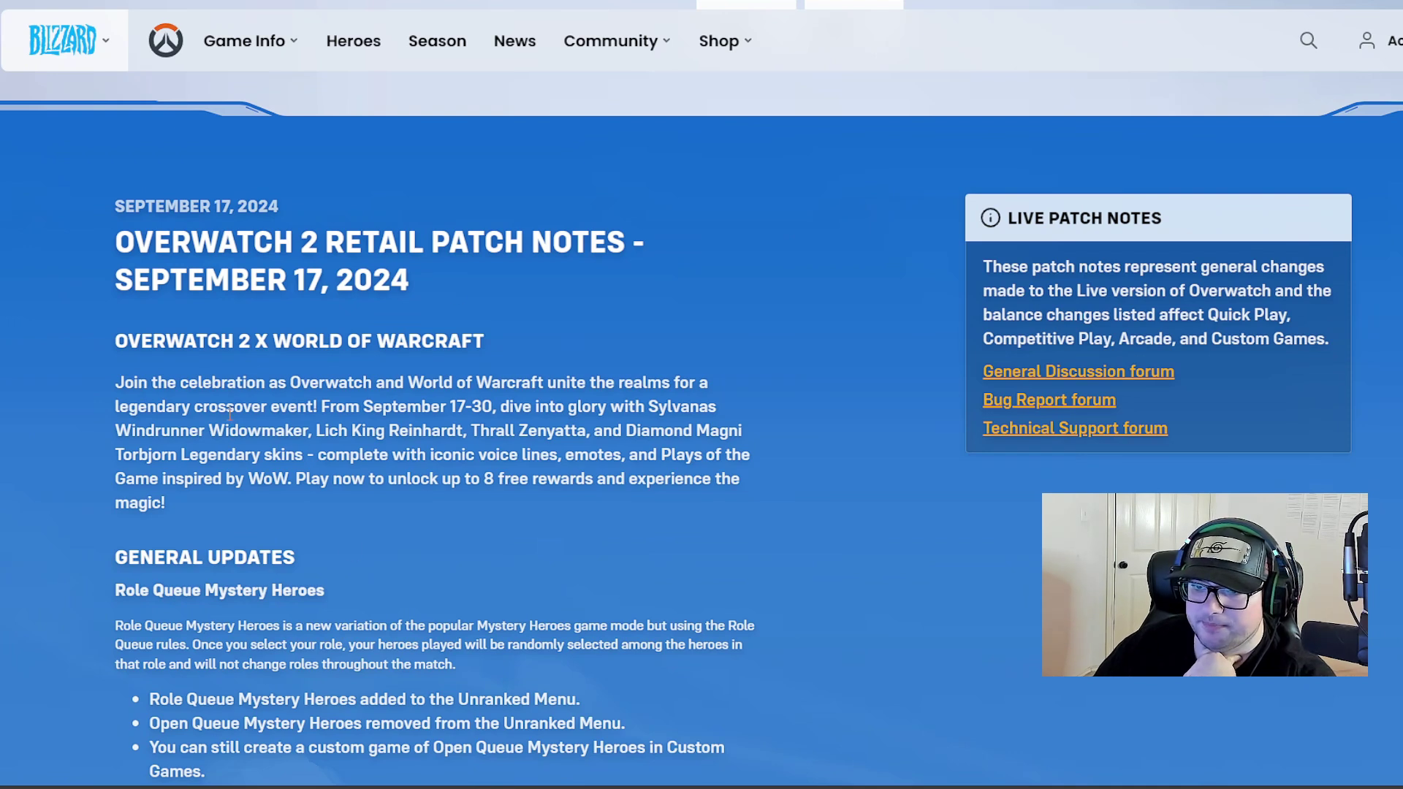
{"action": "left_click_drag", "start_coordinate": [323, 407], "coordinate": [494, 409]}
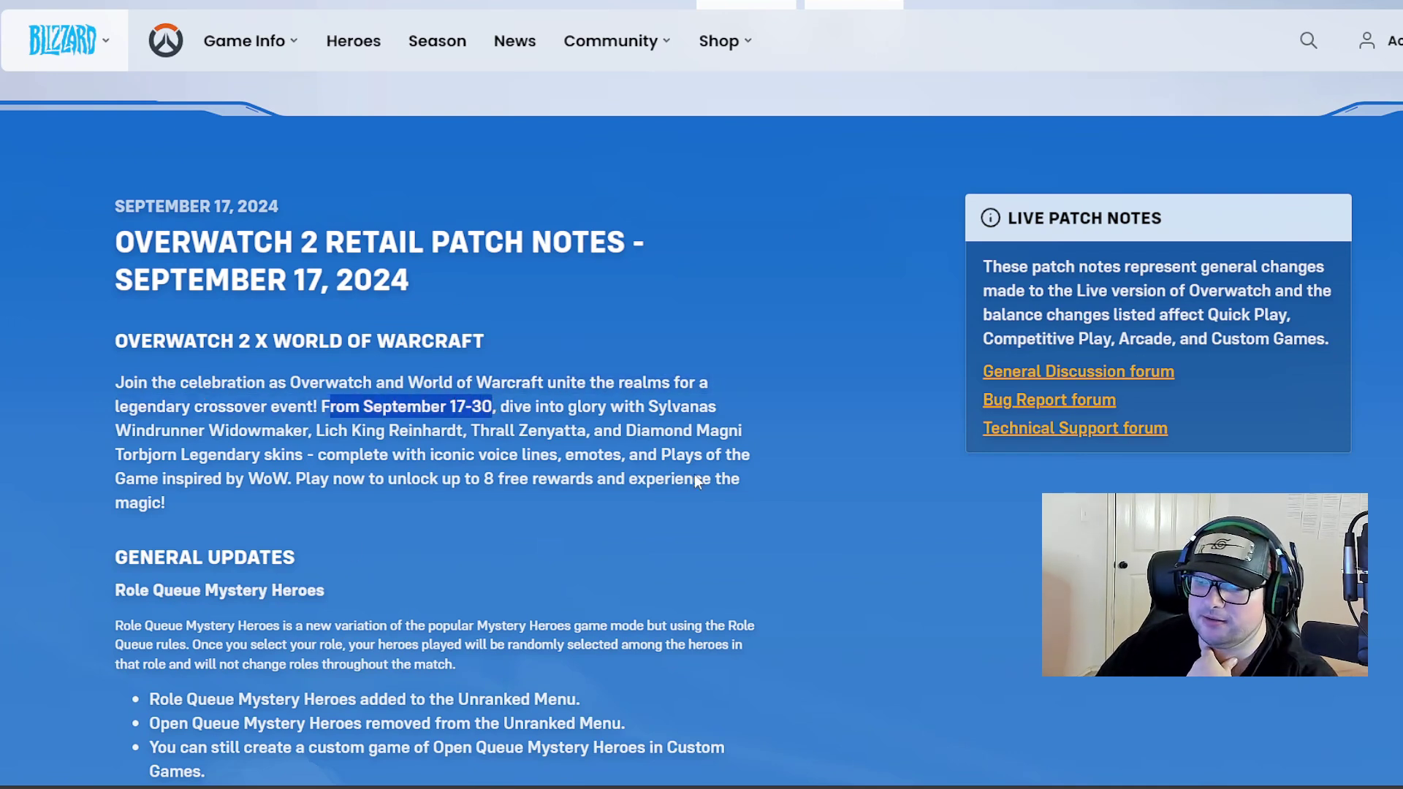
{"action": "left_click", "coordinate": [706, 479]}
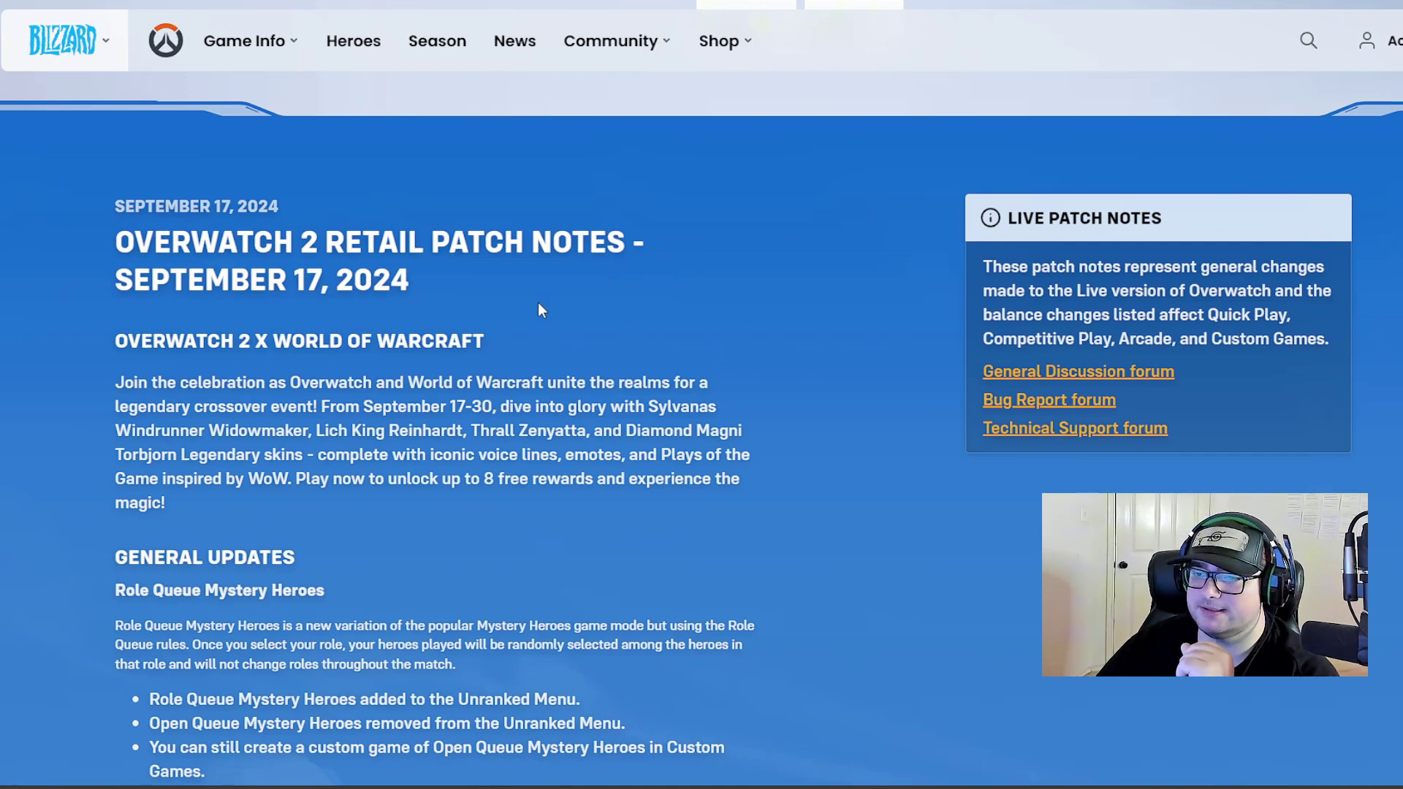
{"action": "scroll", "coordinate": [539, 301], "scroll_direction": "down", "scroll_amount": 3}
{"action": "scroll", "coordinate": [542, 308], "scroll_direction": "down", "scroll_amount": 4}
{"action": "scroll", "coordinate": [511, 311], "scroll_direction": "down", "scroll_amount": 3}
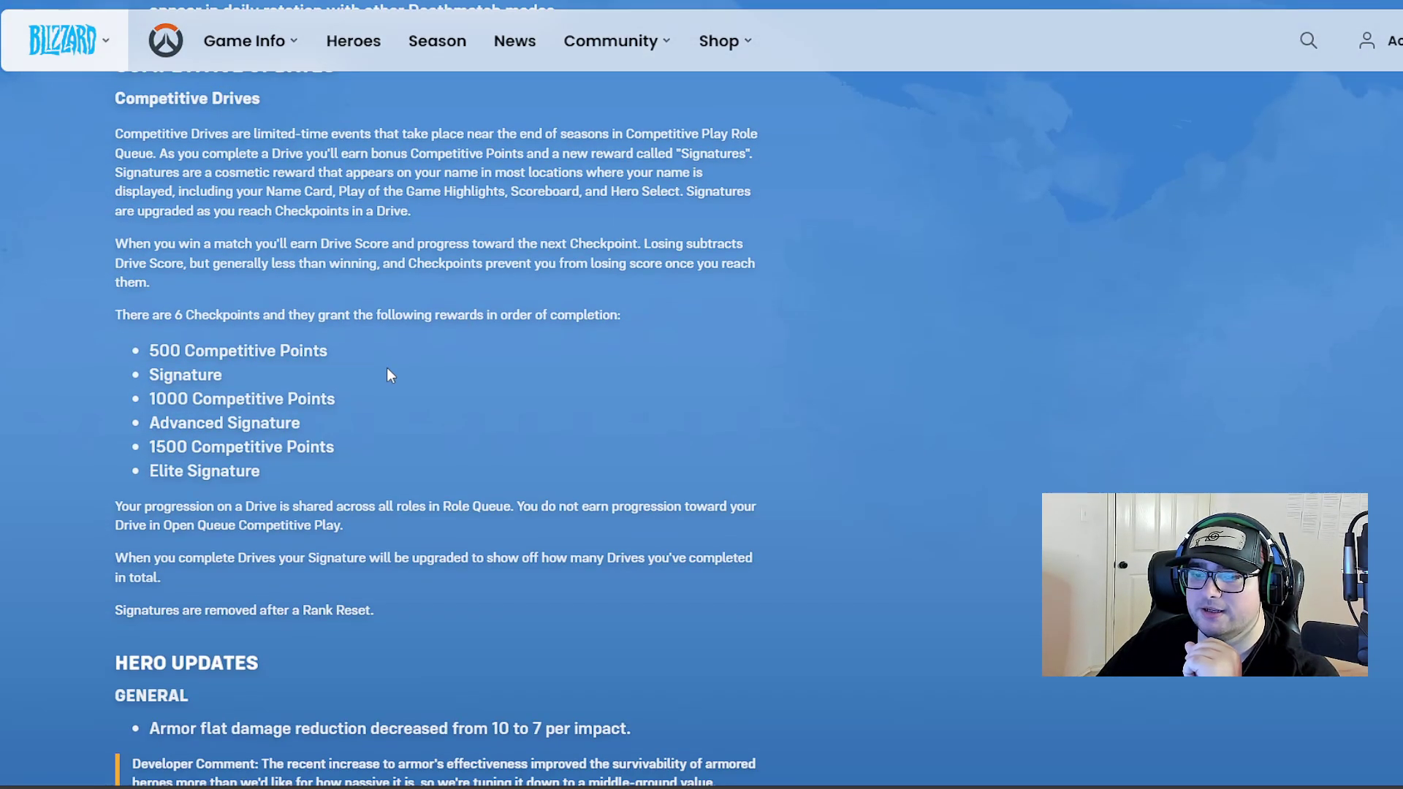
{"action": "scroll", "coordinate": [386, 374], "scroll_direction": "down", "scroll_amount": 4}
{"action": "scroll", "coordinate": [376, 376], "scroll_direction": "down", "scroll_amount": 5}
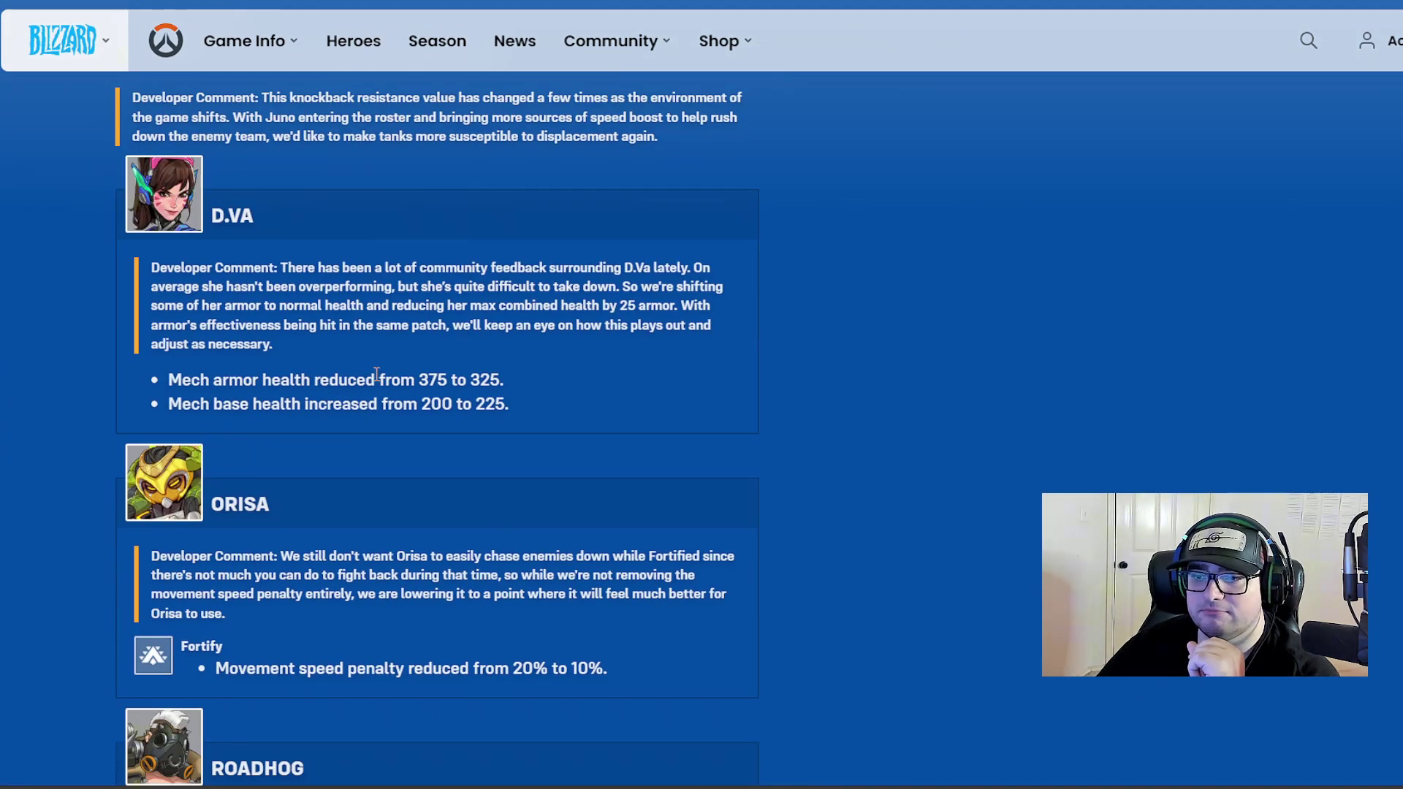